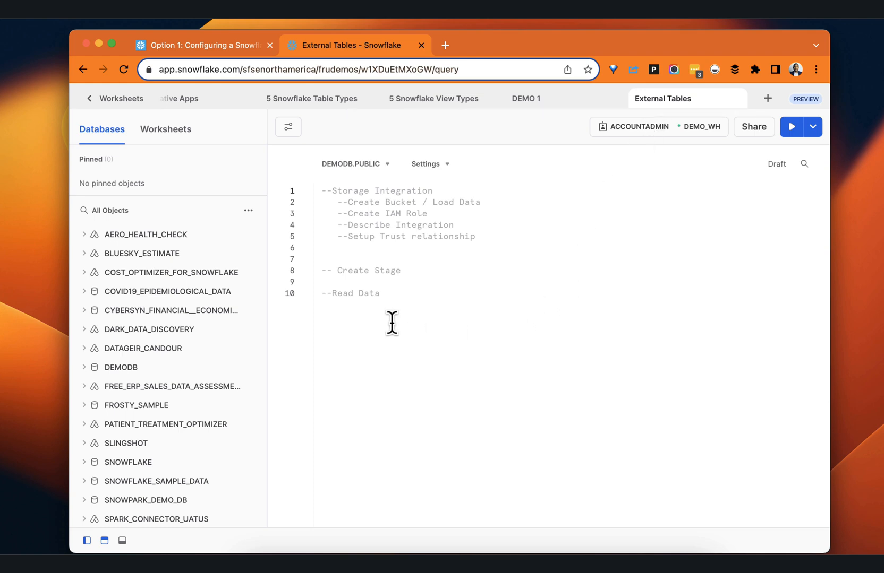
pyautogui.hotkey('ctrl', 'Right')
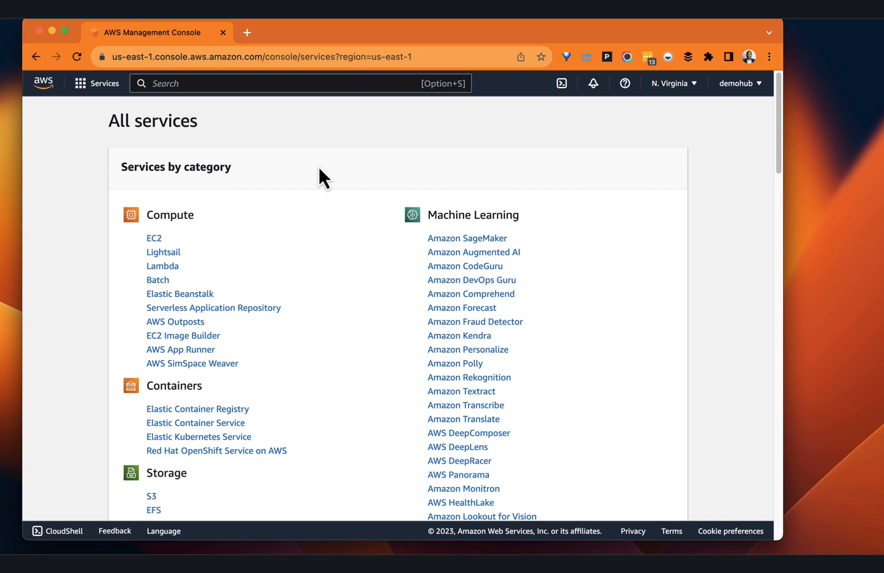
pyautogui.hotkey('ctrl', 'Left')
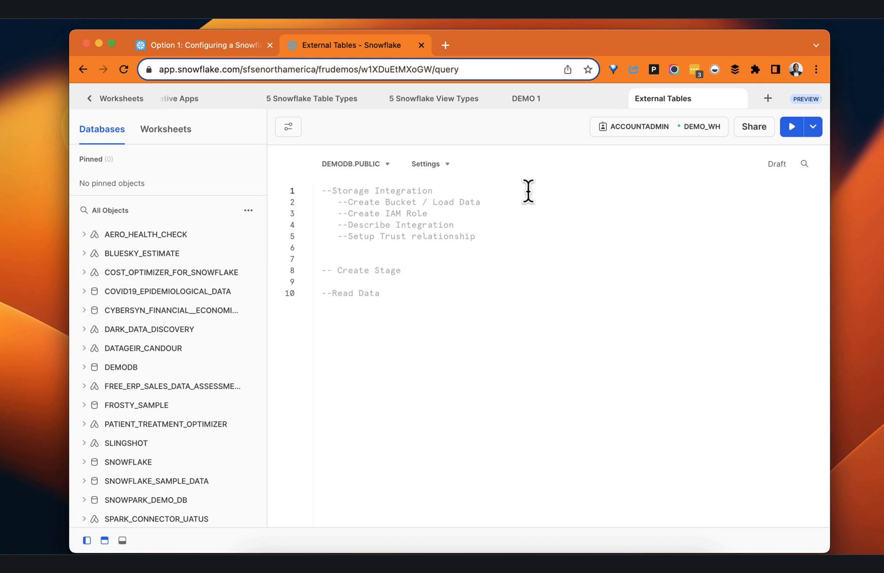
pyautogui.hotkey('ctrl', 'Right')
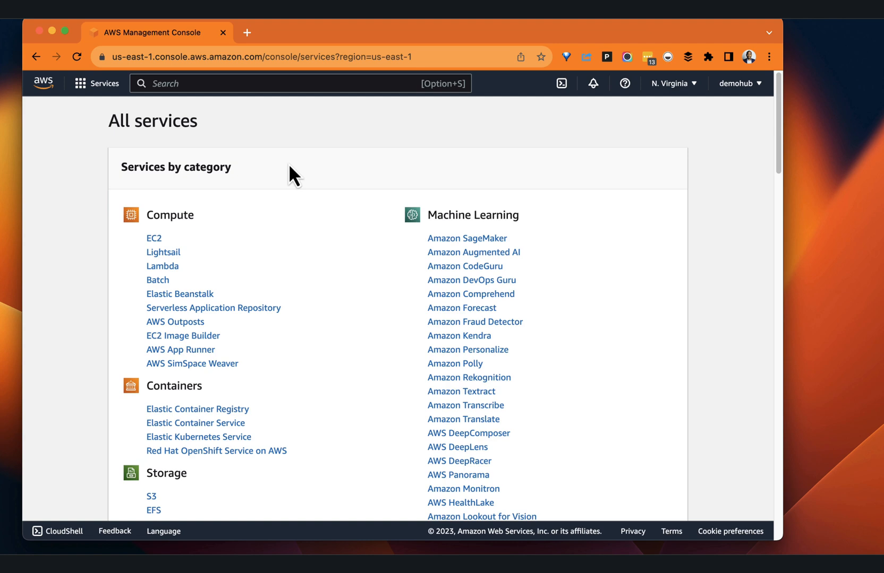
pyautogui.hotkey('ctrl', 'Left')
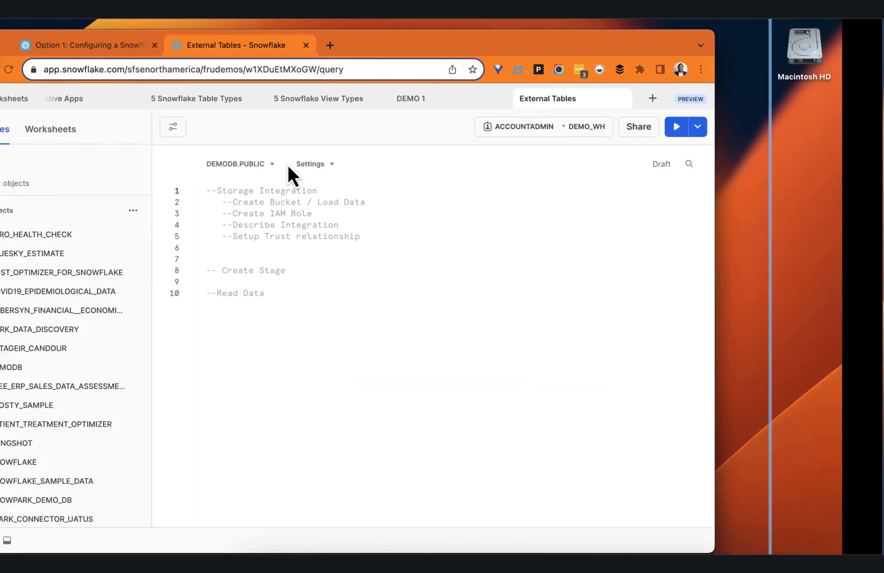
# - Duplicate the browser tab that holds the External Tables worksheet
pyautogui.rightClick(340, 45)
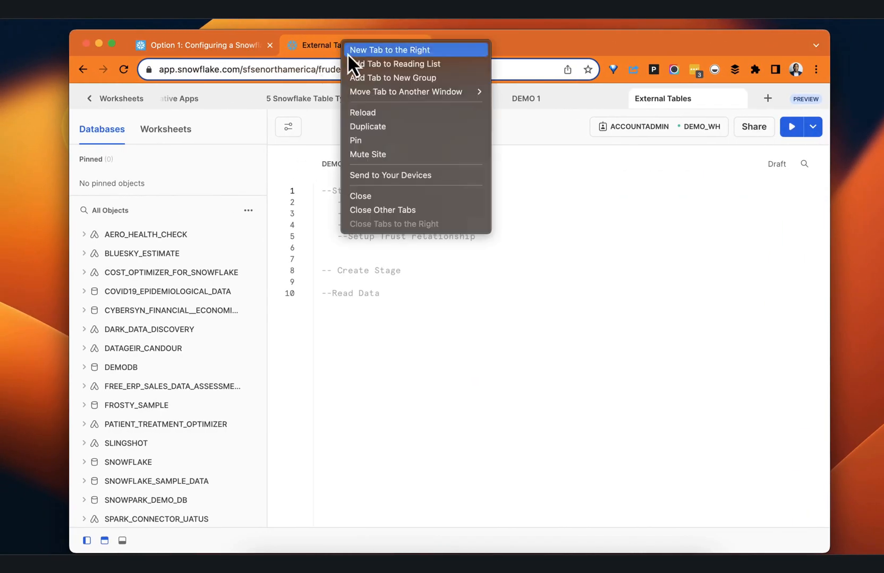
pyautogui.click(393, 128)
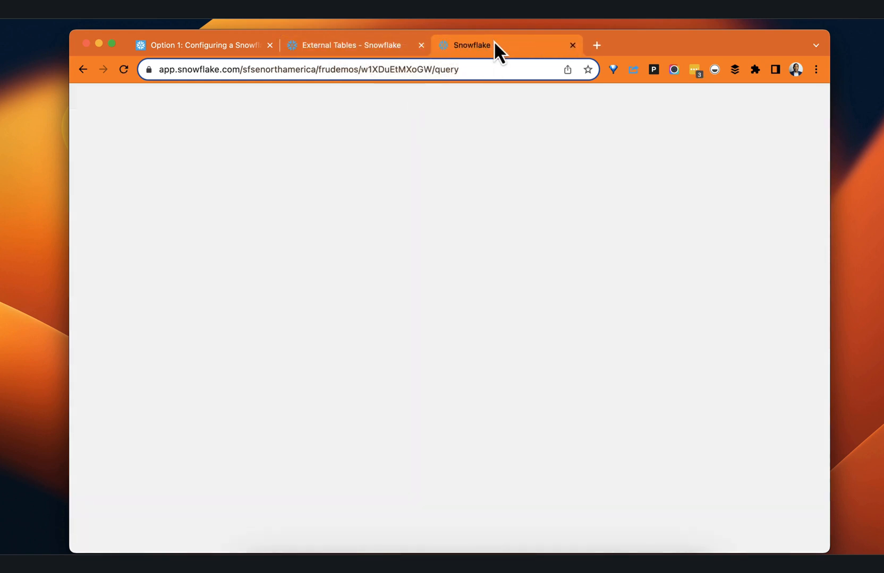
pyautogui.moveTo(495, 46); pyautogui.dragTo(462, 46)
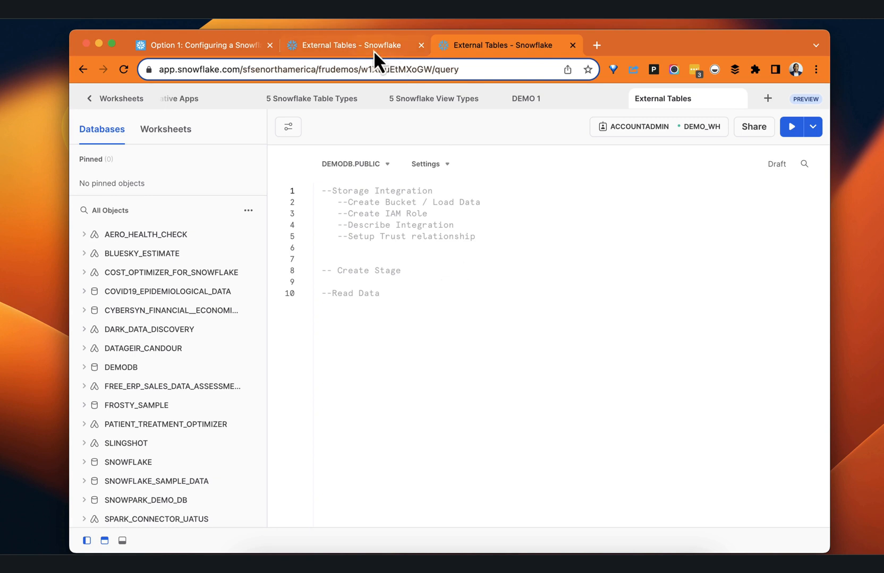
# - In the original worksheet tab, leave the worksheet, open the PUBLIC schema of DEMODB in the databases view and expand its tables
pyautogui.click(354, 49)
pyautogui.click(91, 100)
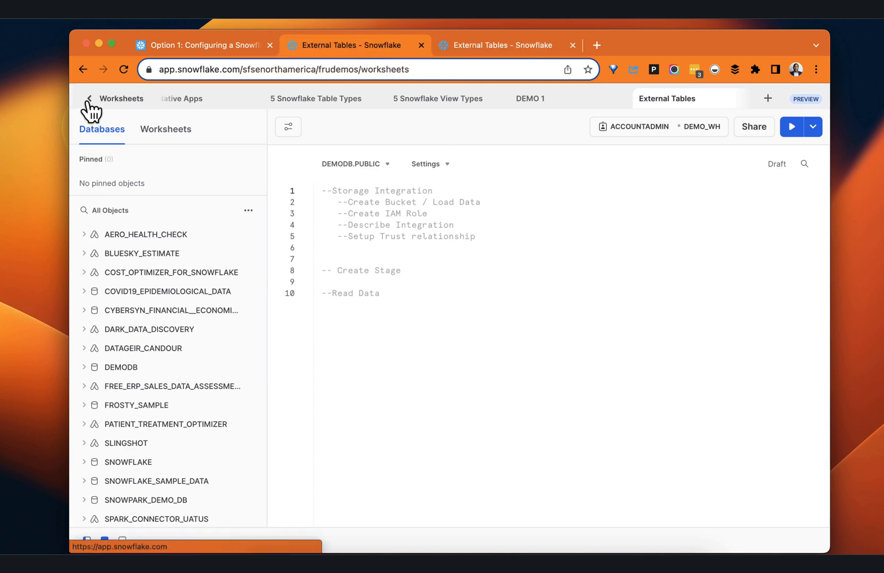
pyautogui.click(134, 261)
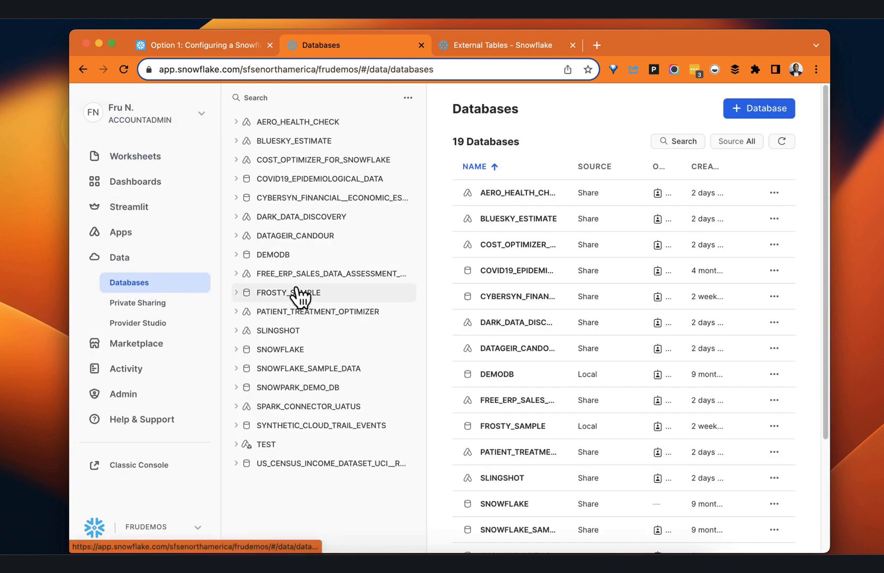
pyautogui.click(274, 255)
pyautogui.click(280, 292)
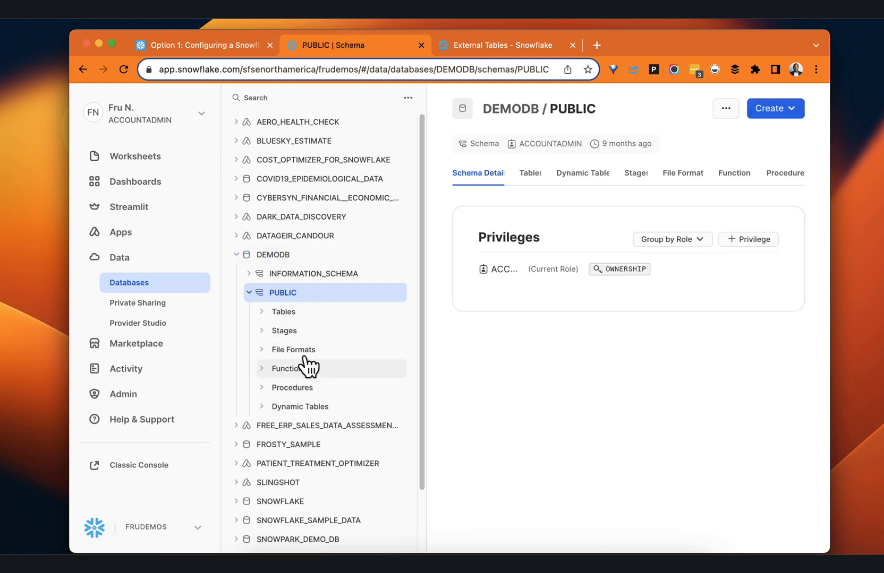
pyautogui.click(296, 312)
pyautogui.click(294, 298)
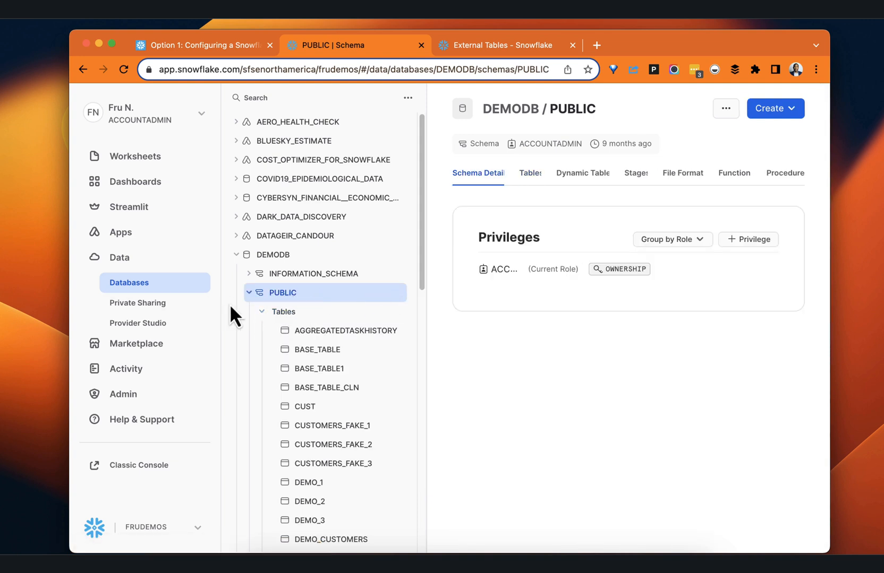
# - Open the SQL template for a new external table in DEMODB.PUBLIC, examine its stage location parameter, and cancel it
pyautogui.click(773, 108)
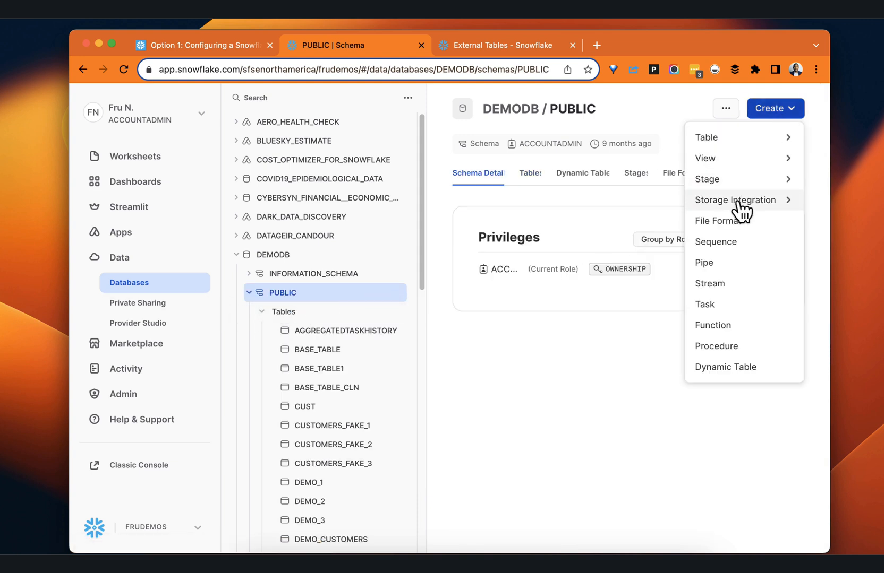
pyautogui.moveTo(748, 139)
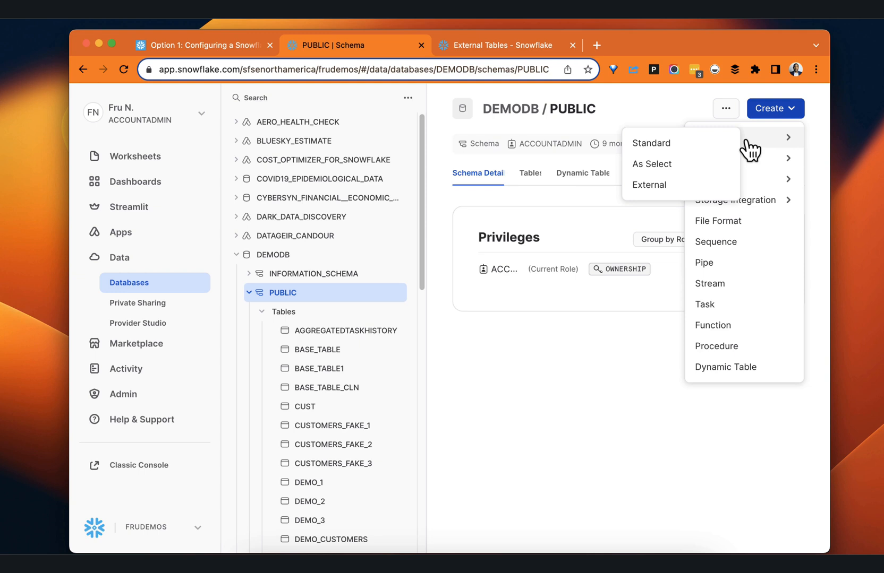
pyautogui.click(656, 186)
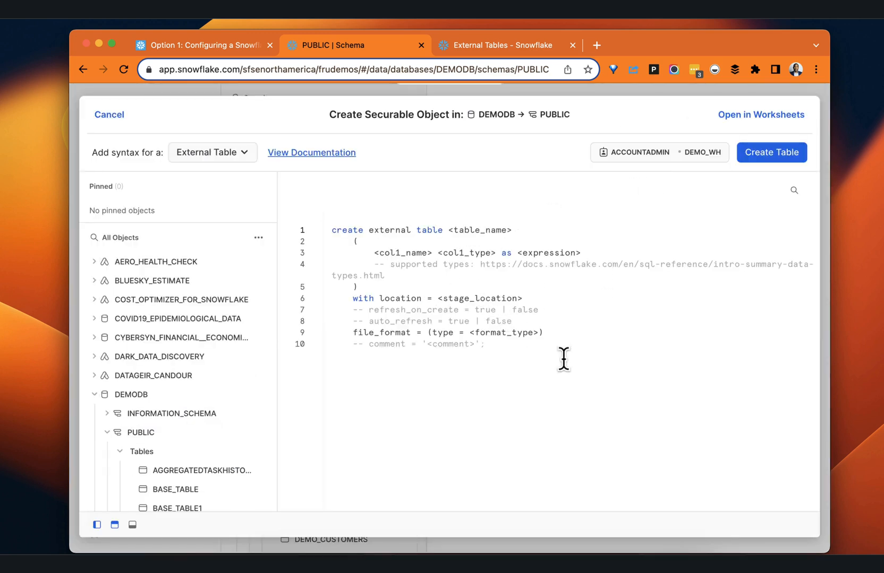
pyautogui.press('super+a')
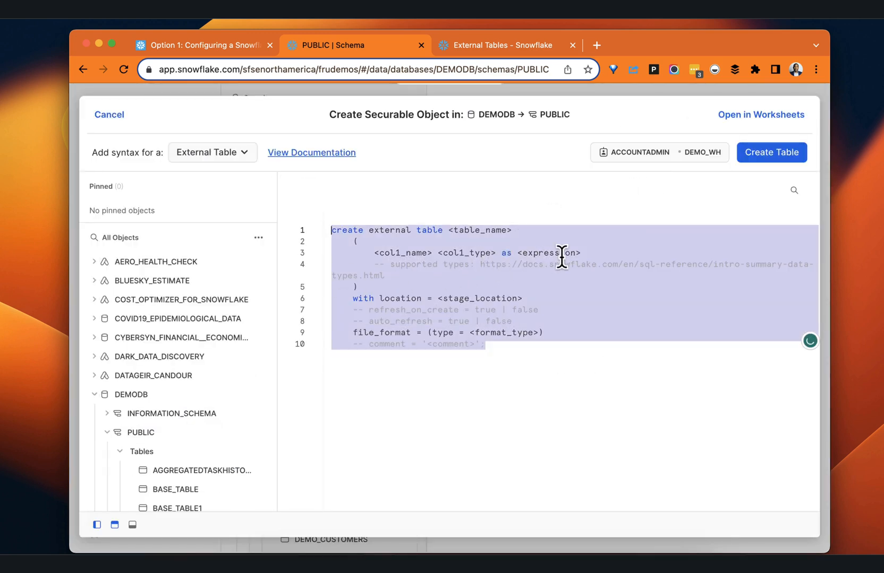
pyautogui.click(472, 298)
pyautogui.moveTo(438, 300); pyautogui.dragTo(549, 297)
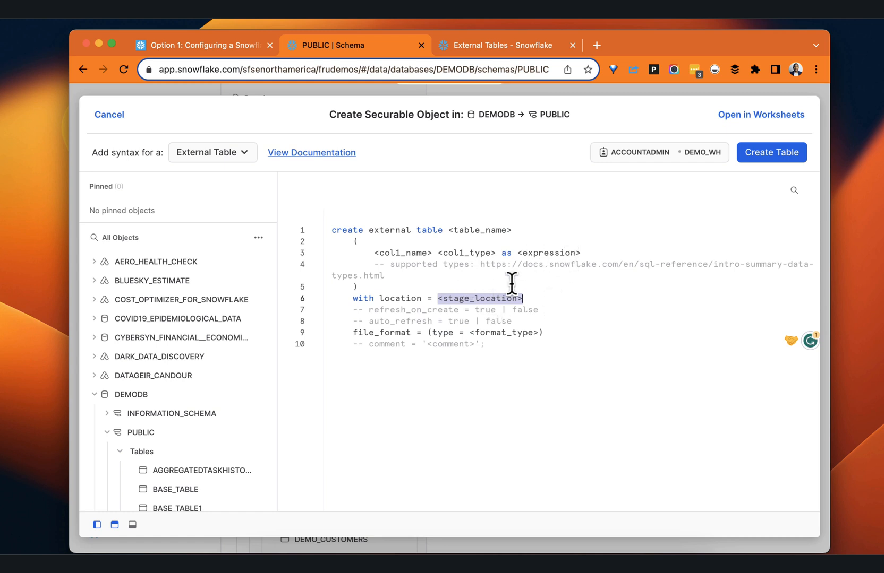
pyautogui.click(115, 116)
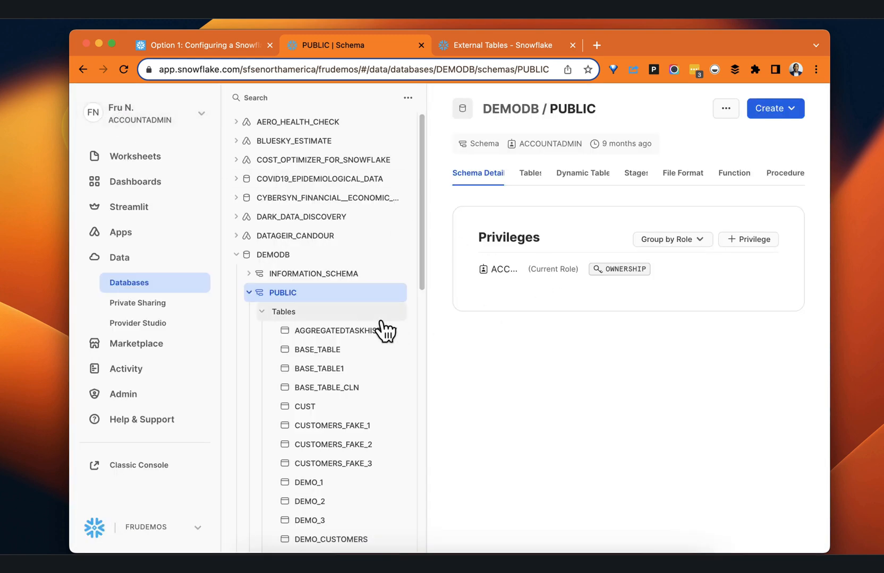
# - Start a new Amazon S3 external stage in DEMODB.PUBLIC and name it s3_int_demohub_stg
pyautogui.click(315, 291)
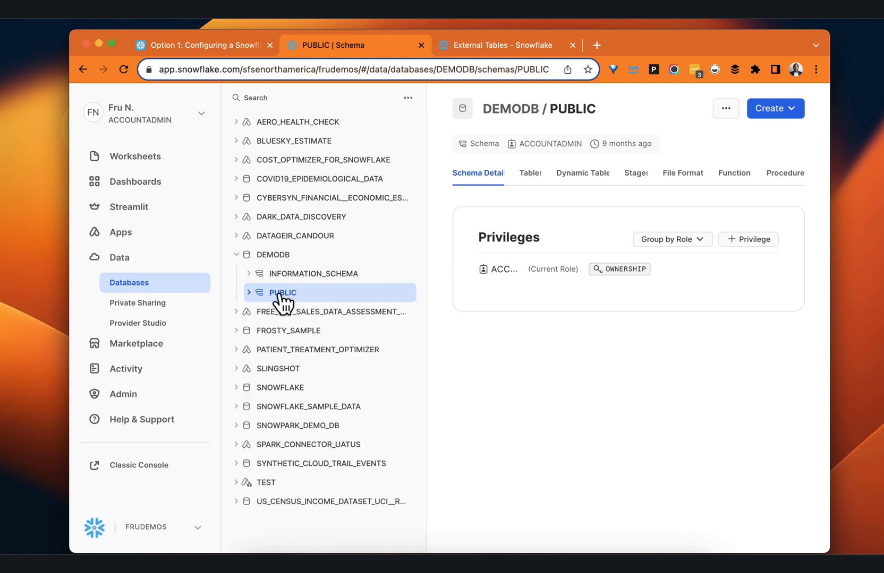
pyautogui.click(254, 293)
pyautogui.click(763, 109)
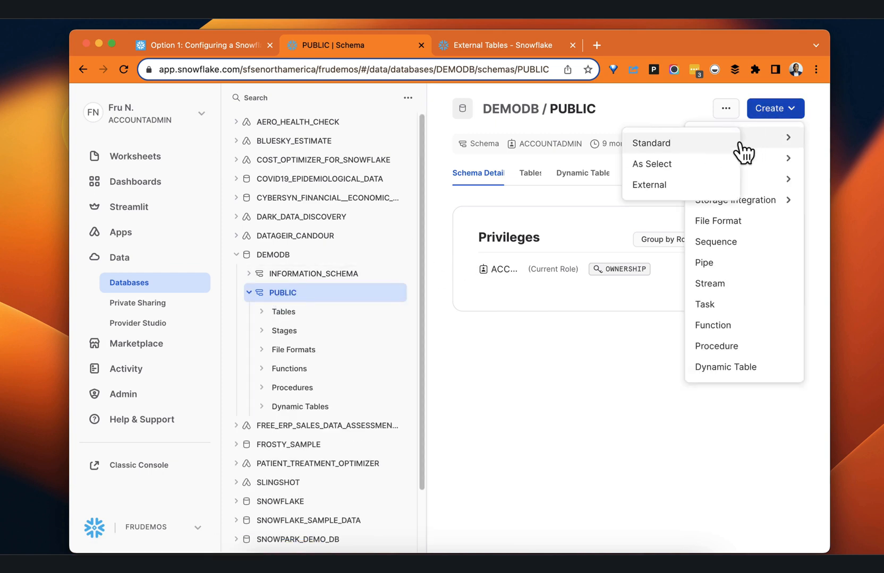
pyautogui.moveTo(781, 186)
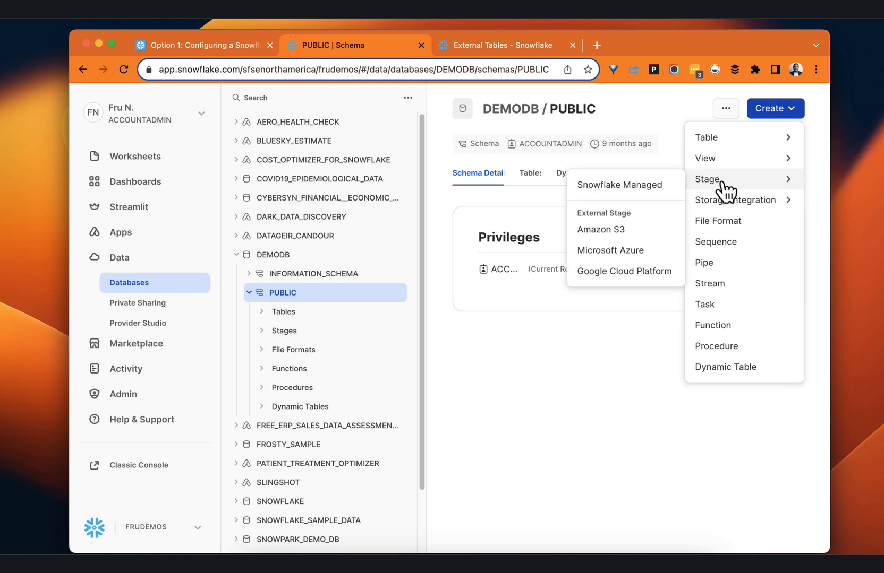
pyautogui.click(610, 230)
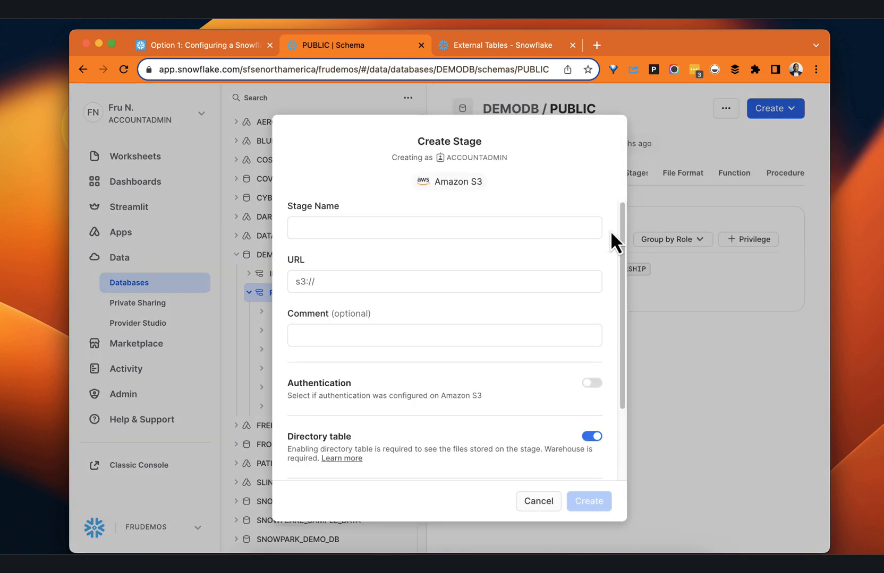
pyautogui.click(397, 228)
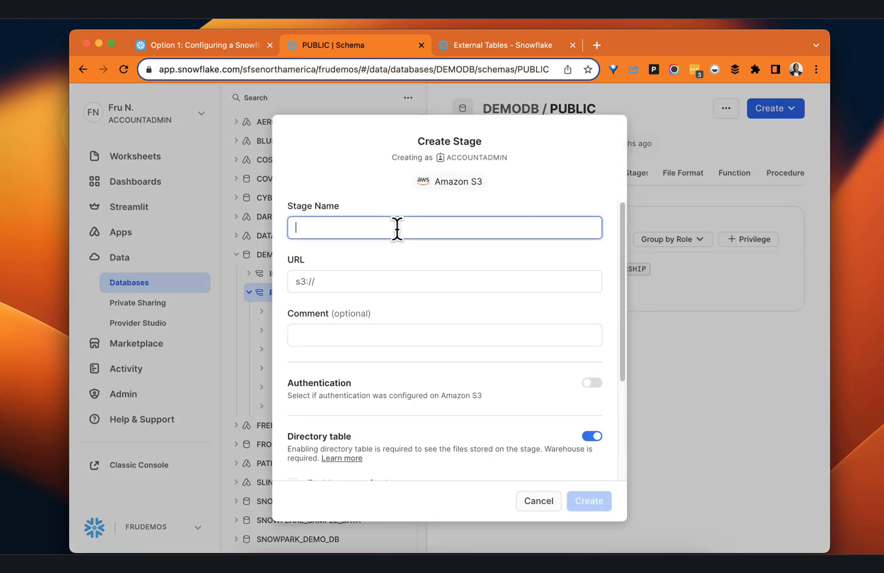
pyautogui.write('s3_int_demohub_stg')
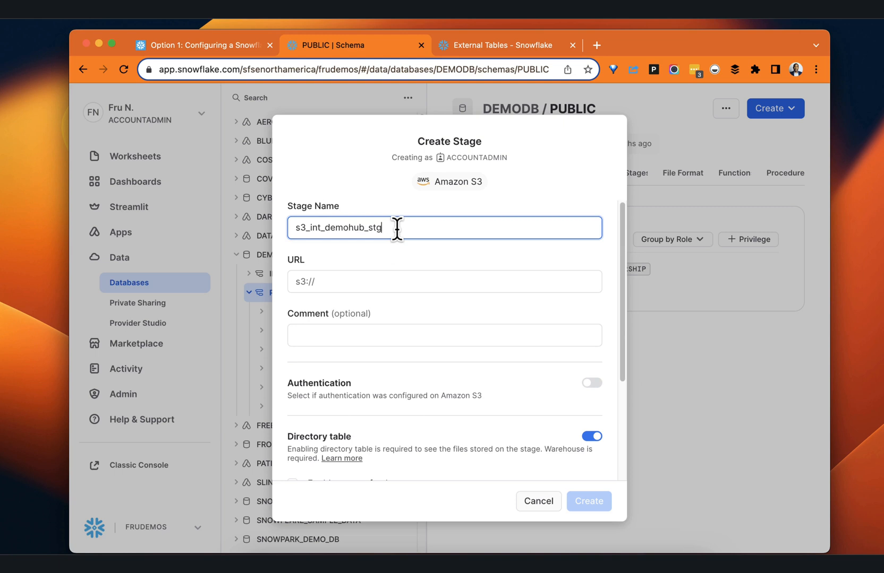
# - Switch to the AWS console, search for the S3 service and open the s3-bucket-demohub bucket
pyautogui.click(320, 282)
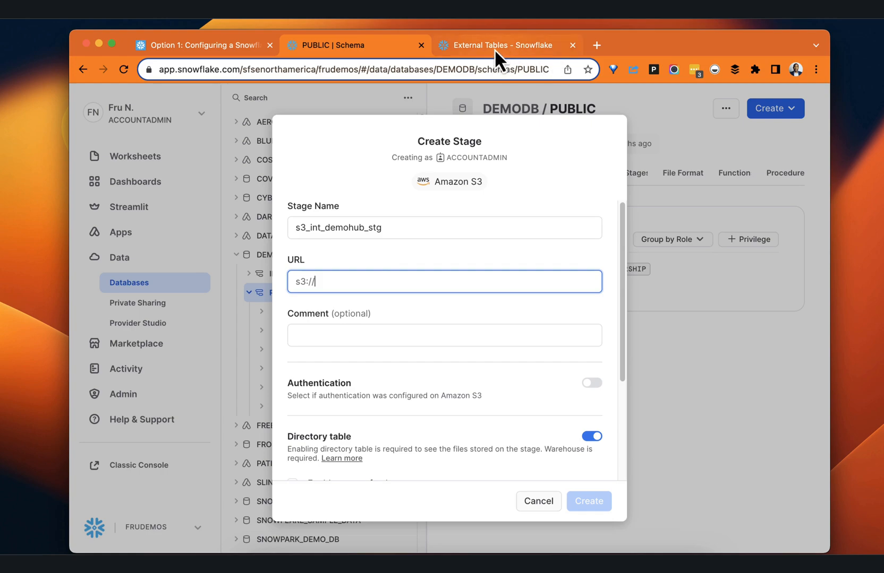
pyautogui.hotkey('ctrl', 'Right')
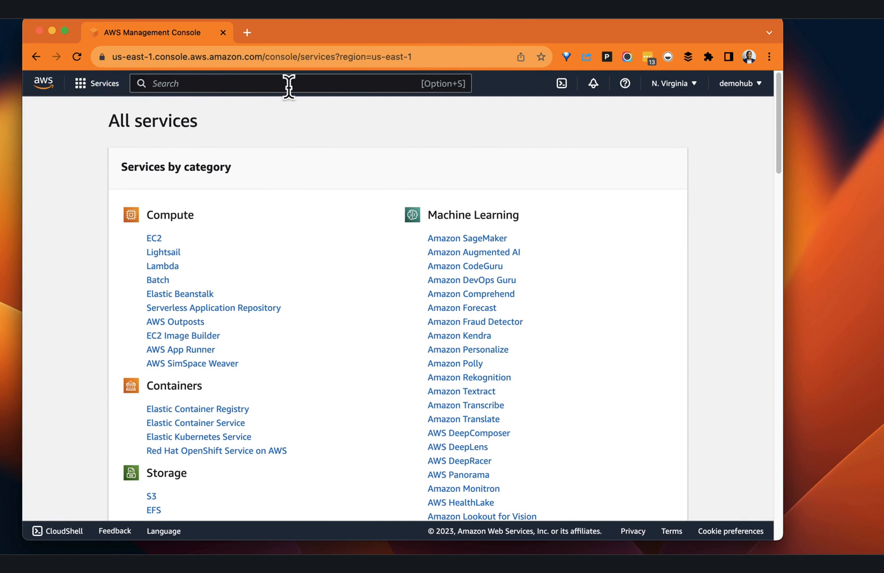
pyautogui.click(163, 82)
pyautogui.write('s3')
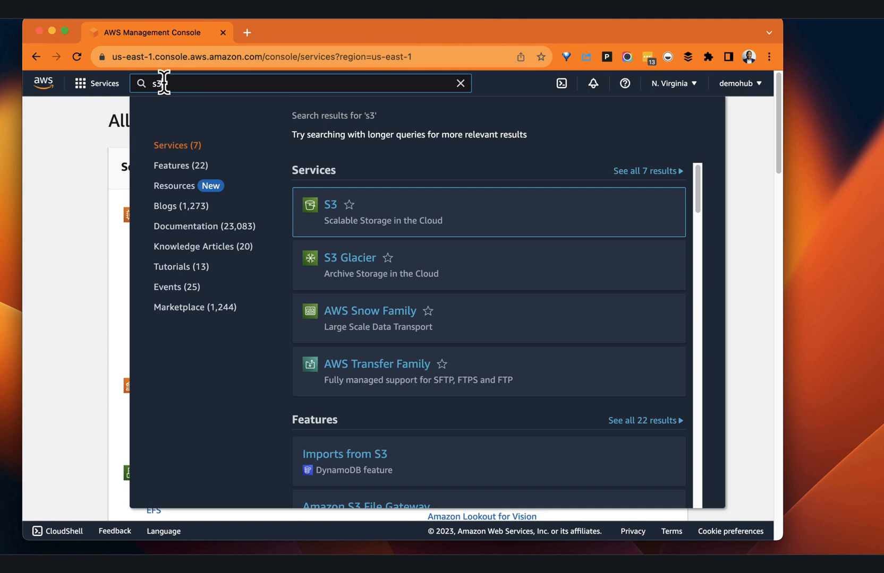
pyautogui.click(331, 208)
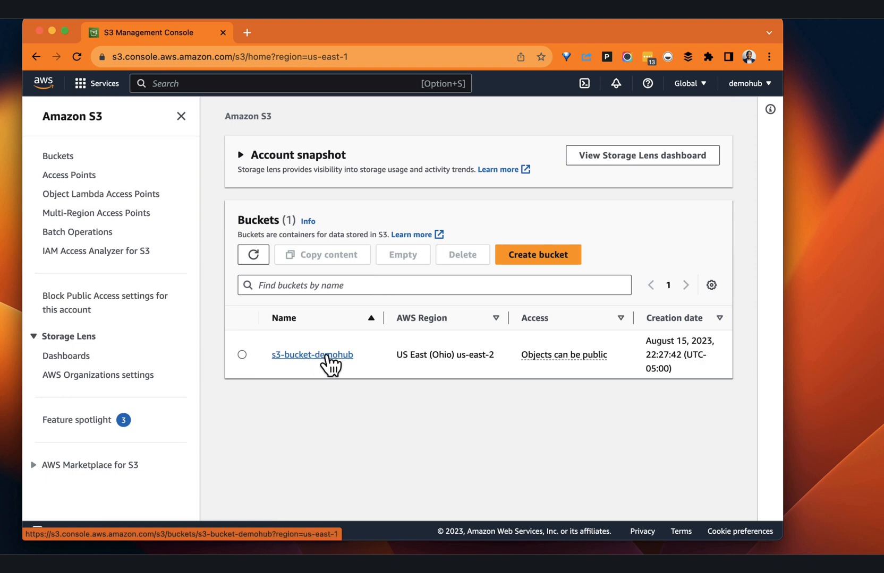
pyautogui.click(328, 356)
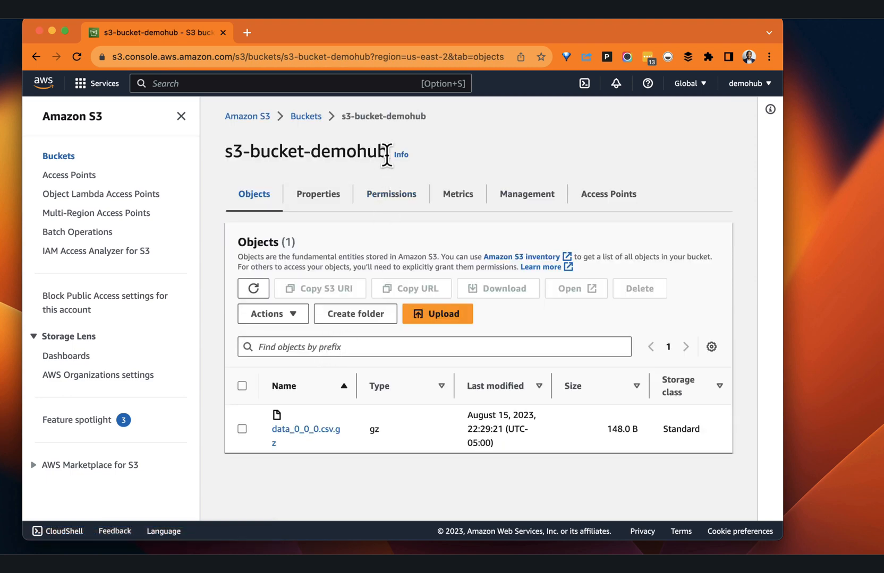
# - Copy the bucket name from AWS and use it in Snowflake to make the stage URL s3://s3-bucket-demohub
pyautogui.moveTo(387, 159); pyautogui.dragTo(222, 165)
pyautogui.press('super+c')
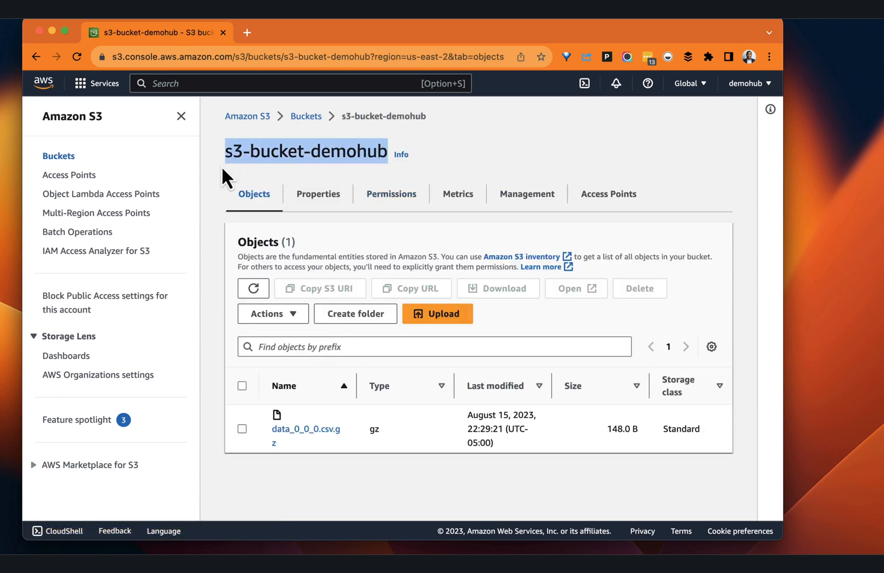
pyautogui.hotkey('ctrl', 'Left')
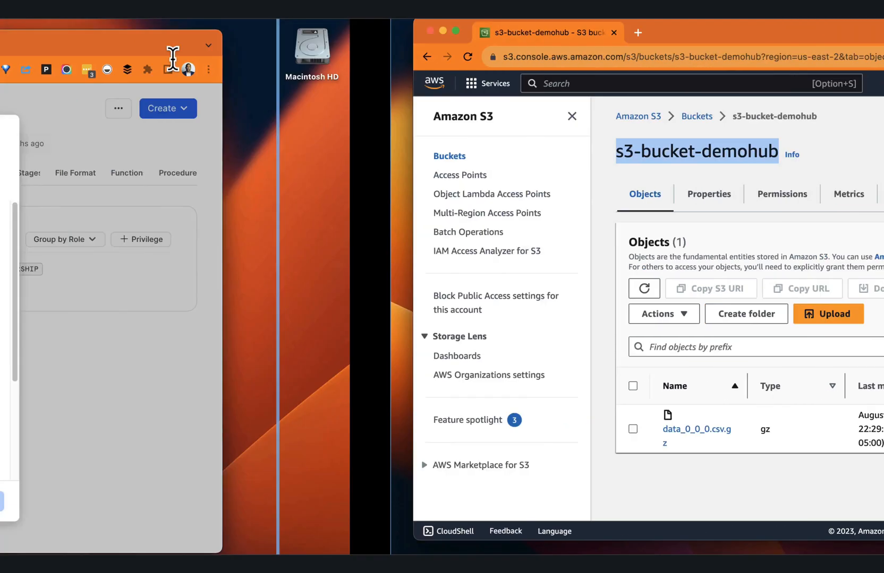
pyautogui.click(331, 277)
pyautogui.press('super+v')
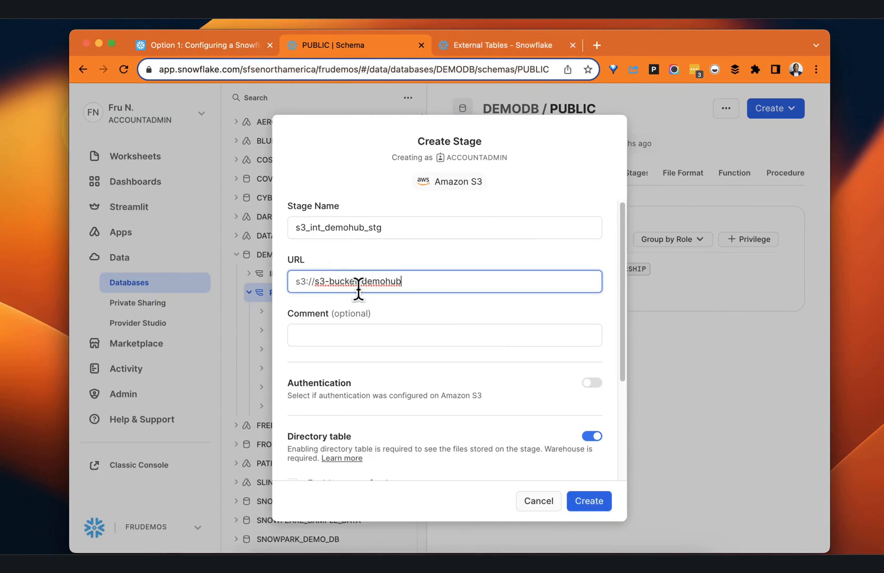
# - Review the new stage's remaining options for comment, authentication, directory table and encryption
pyautogui.scroll(-1, 365, 287)
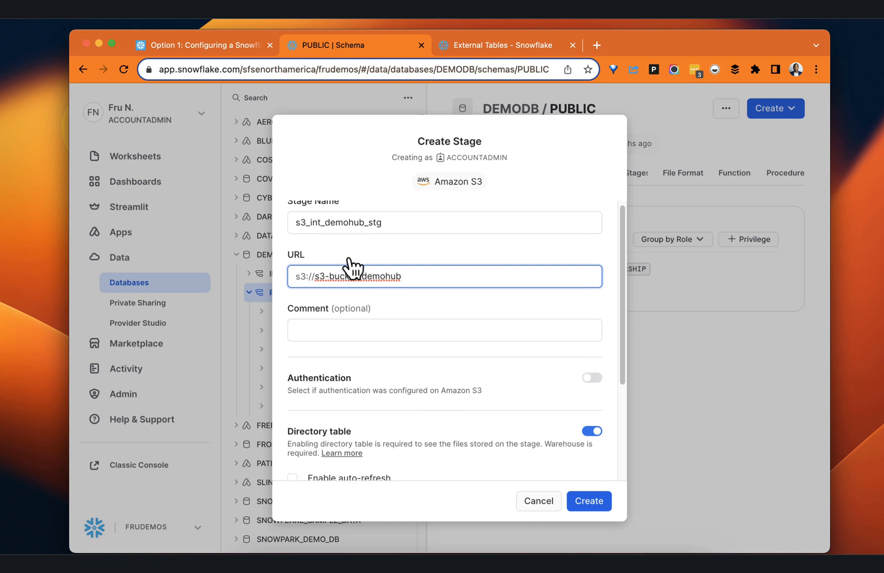
pyautogui.scroll(1, 346, 249)
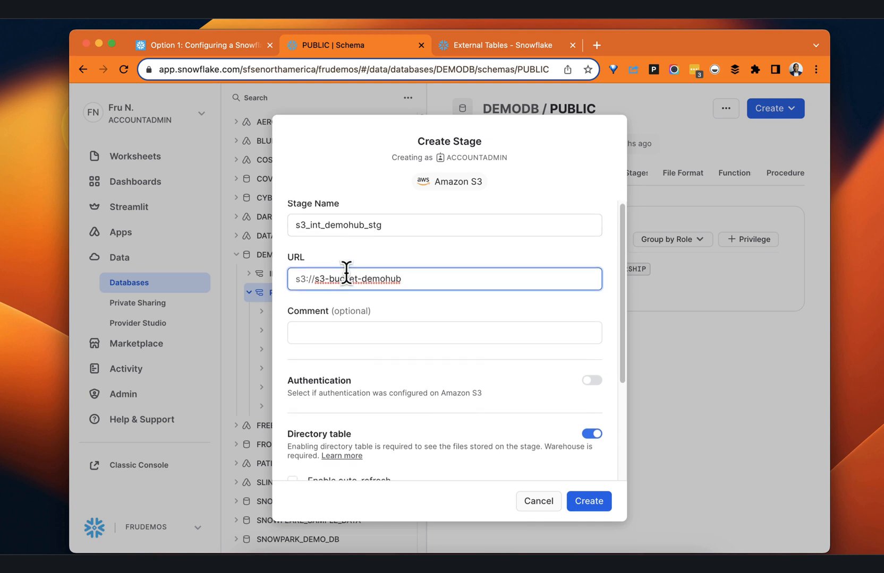
pyautogui.click(340, 333)
pyautogui.scroll(-3, 539, 348)
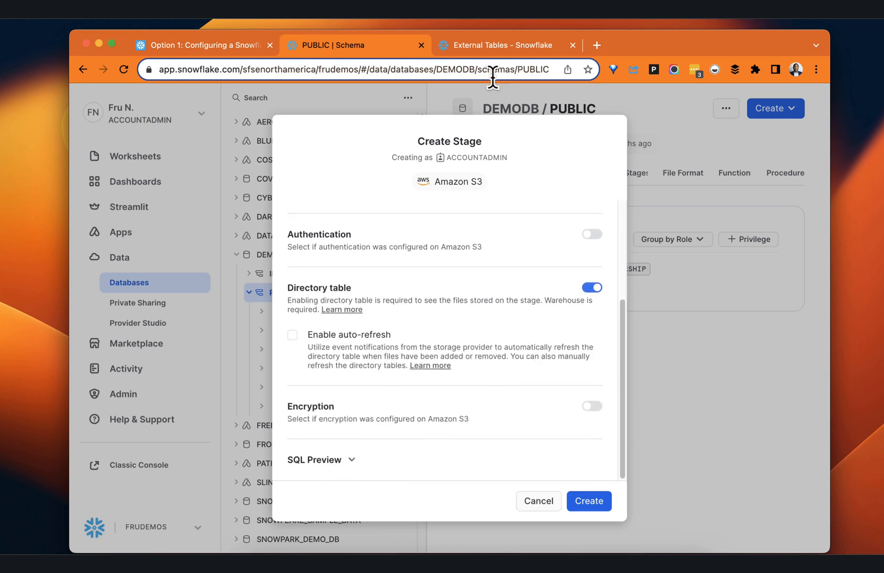
# - Switch to the AWS console, widen its window and check the objects stored in the s3-bucket-demohub bucket
pyautogui.hotkey('ctrl', 'Right')
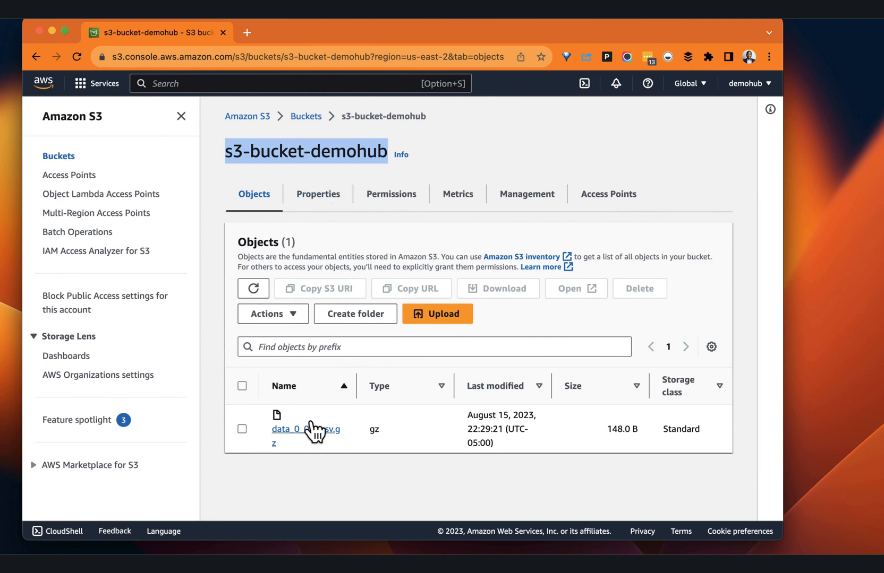
pyautogui.moveTo(783, 316); pyautogui.dragTo(878, 305)
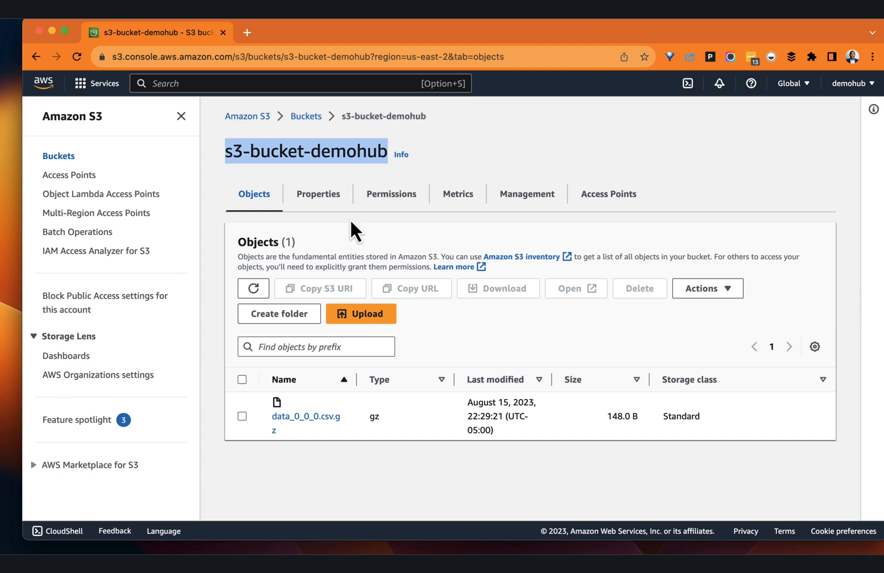
pyautogui.moveTo(346, 34); pyautogui.dragTo(328, 36)
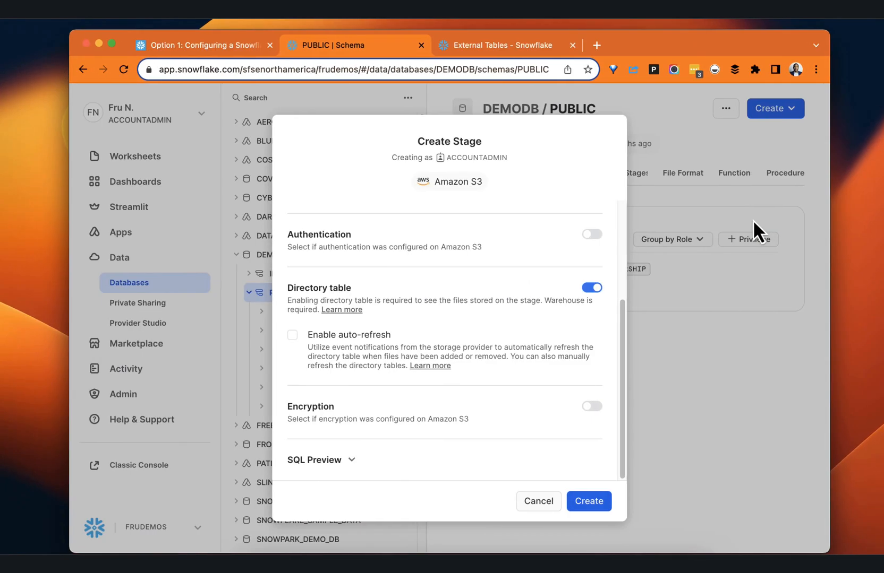
# - In the Snowflake stage form, turn on authentication, look at the Credentials option and set the type to Storage integration
pyautogui.scroll(3, 345, 240)
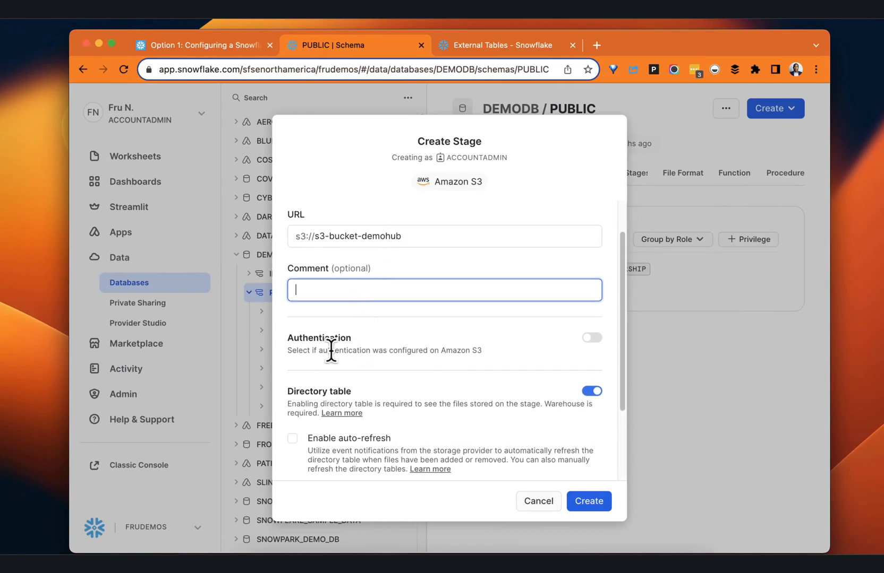
pyautogui.click(592, 339)
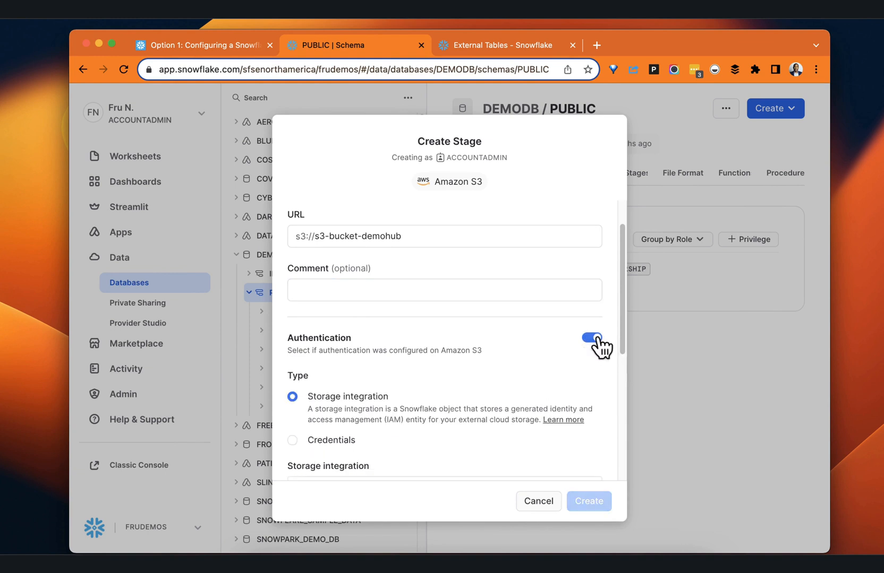
pyautogui.scroll(-5, 479, 309)
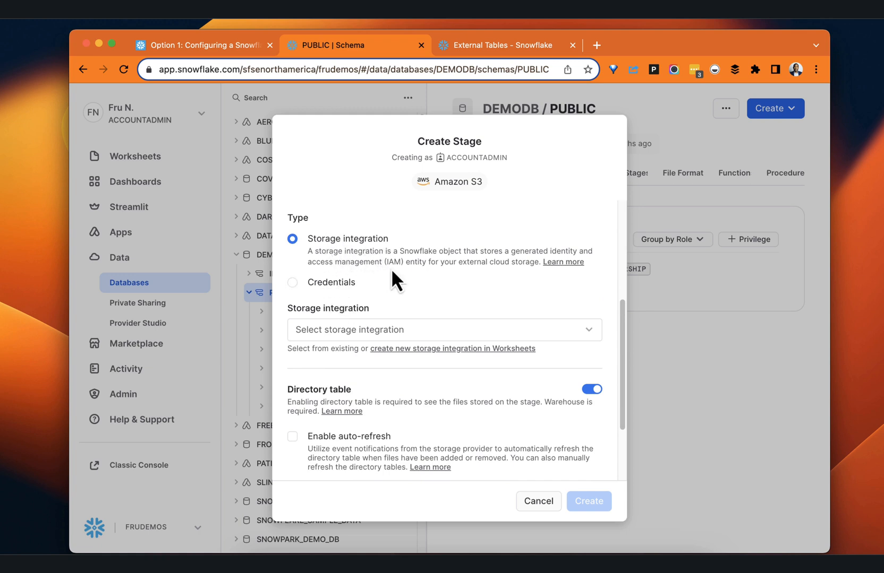
pyautogui.click(340, 286)
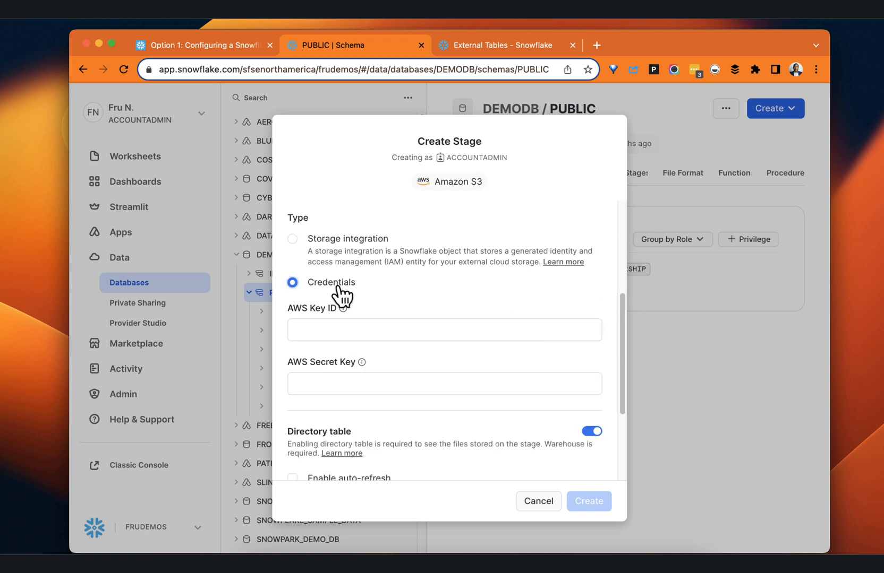
pyautogui.moveTo(346, 313)
pyautogui.click(346, 240)
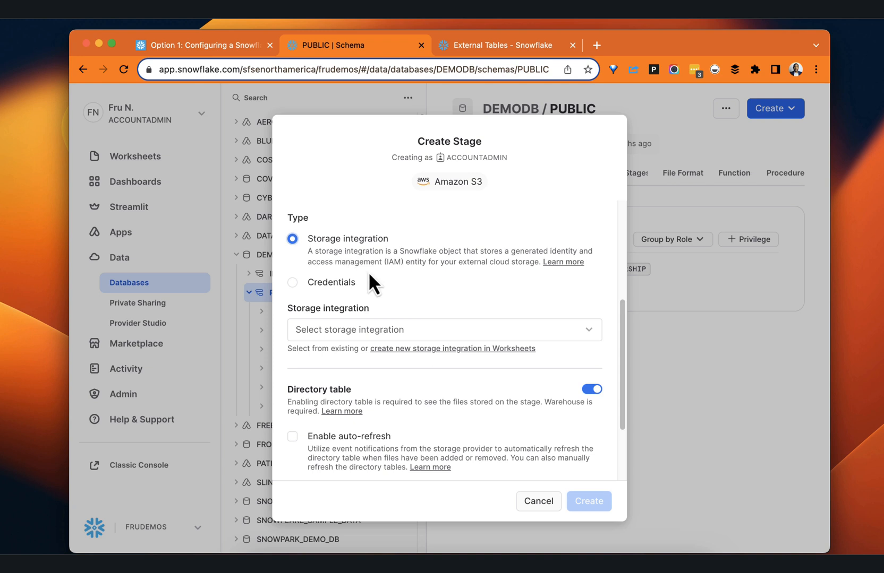
# - Look at the existing storage integrations offered for the stage without choosing one, and go back over the stage's settings
pyautogui.click(352, 330)
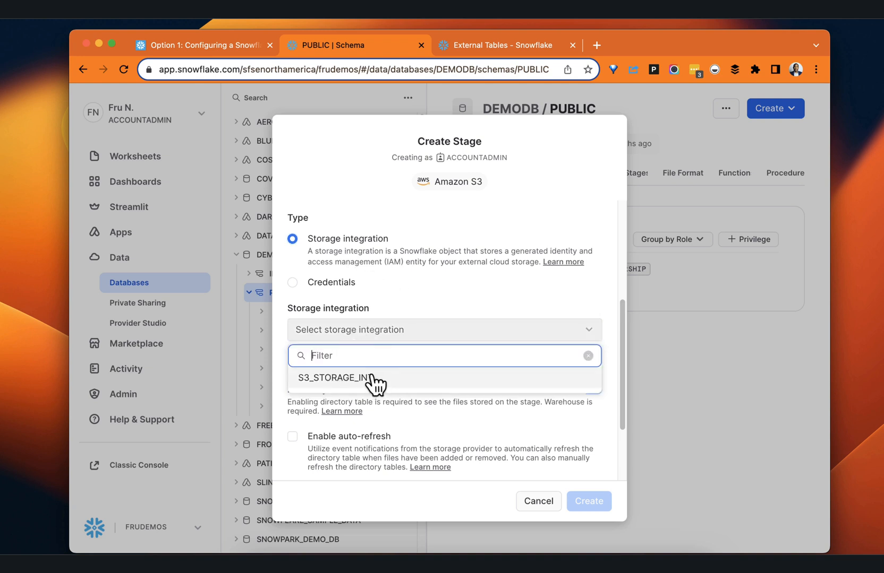
pyautogui.click(351, 307)
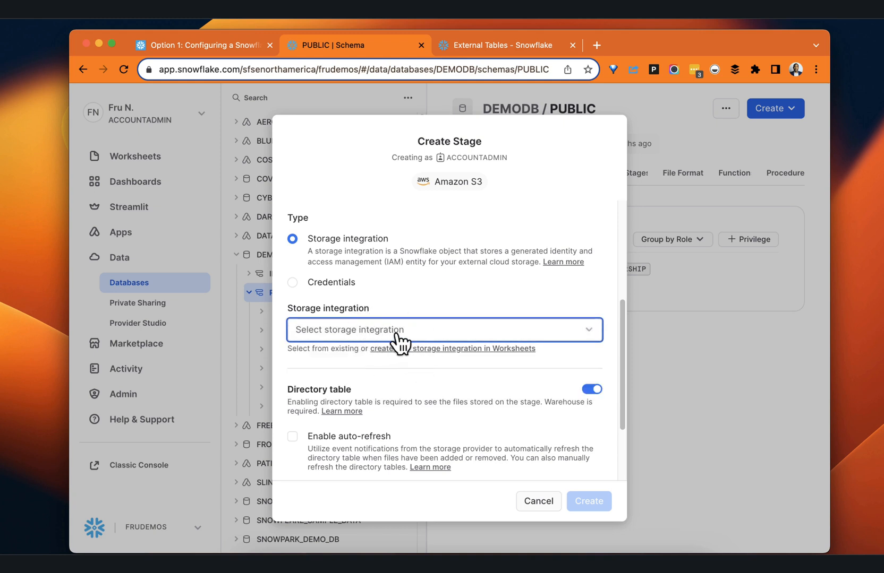
pyautogui.scroll(5, 412, 349)
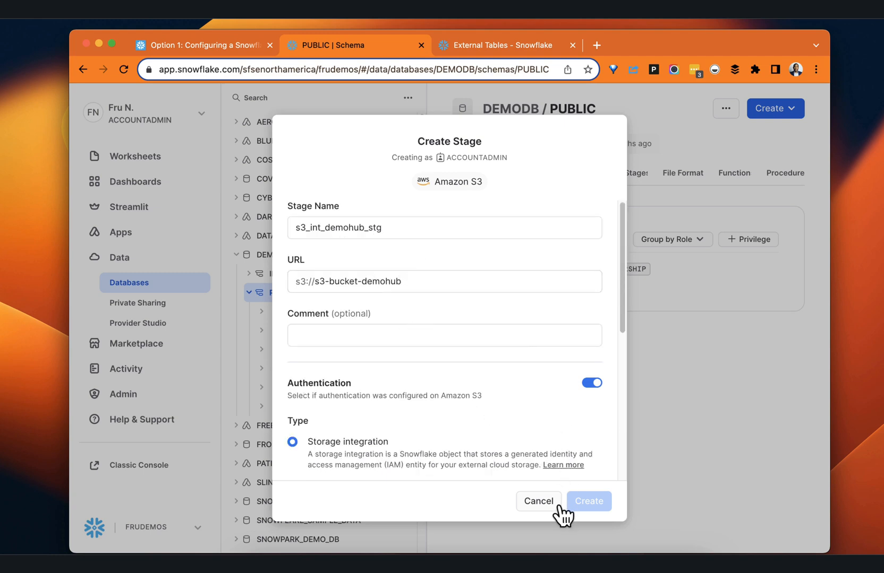
# - Duplicate the DEMODB.PUBLIC schema page in a second browser tab and start a new Amazon S3 storage integration there
pyautogui.rightClick(353, 43)
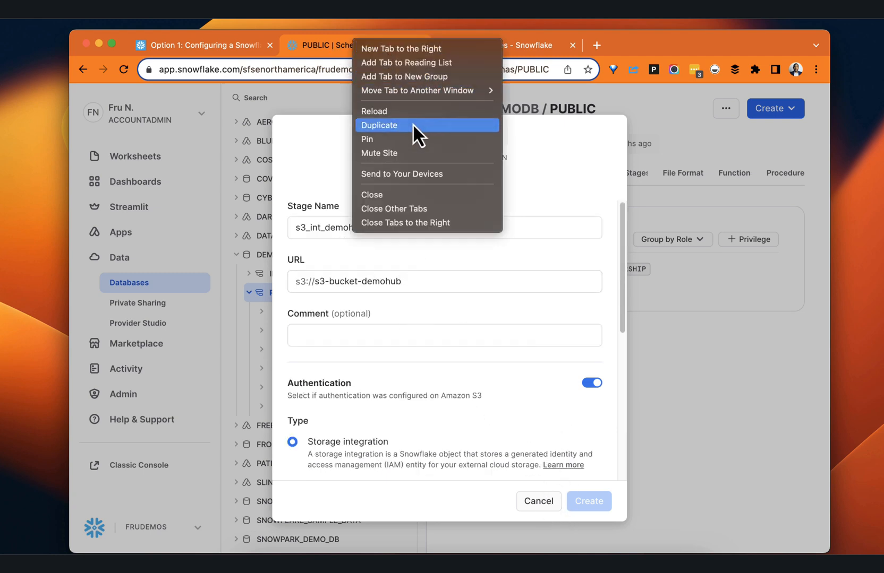
pyautogui.click(412, 125)
pyautogui.click(343, 43)
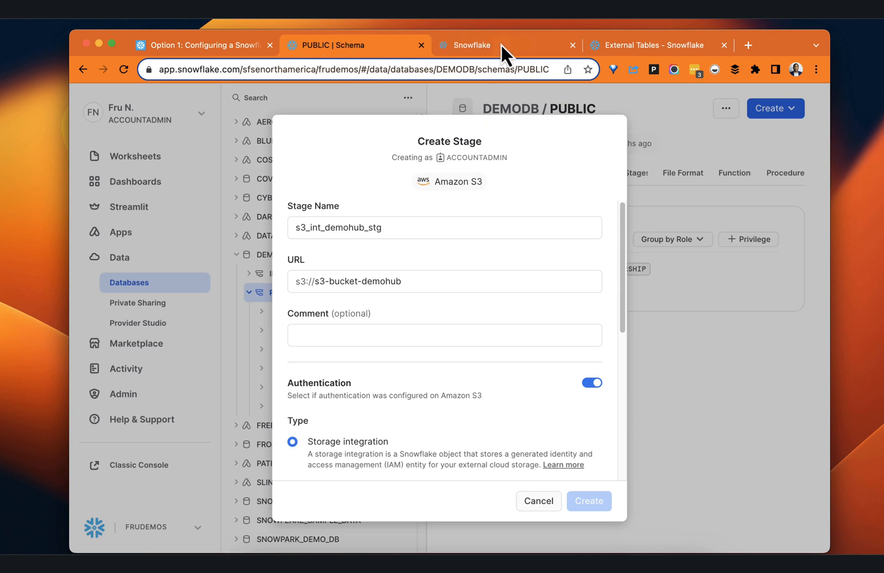
pyautogui.click(500, 45)
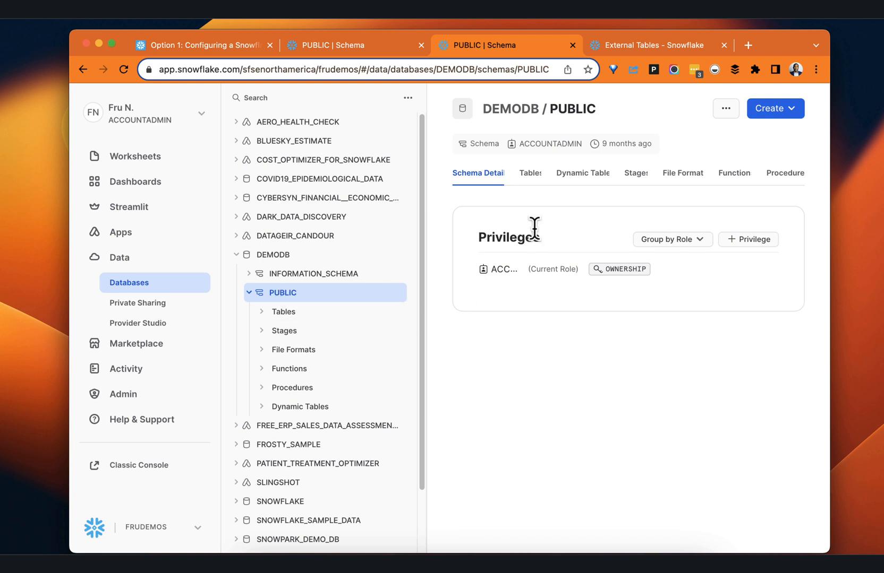
pyautogui.click(778, 110)
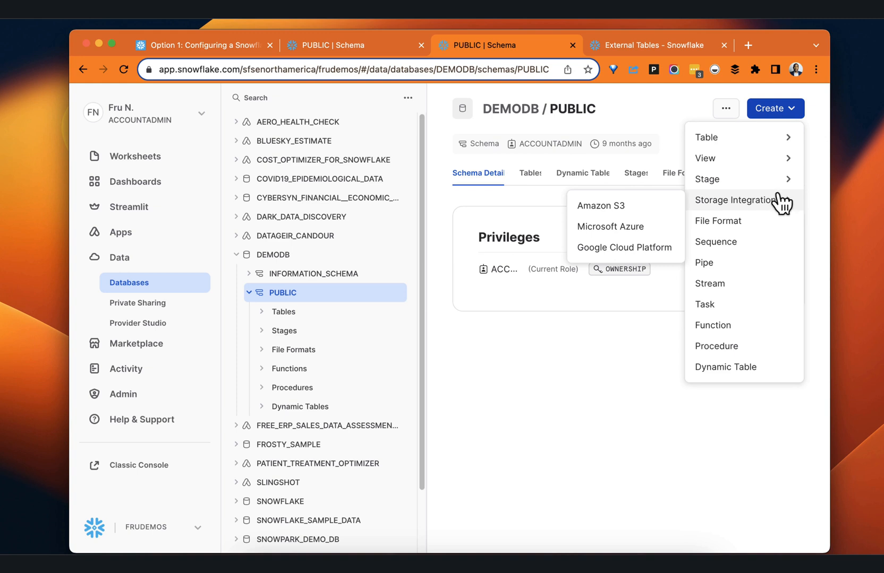
pyautogui.moveTo(754, 210)
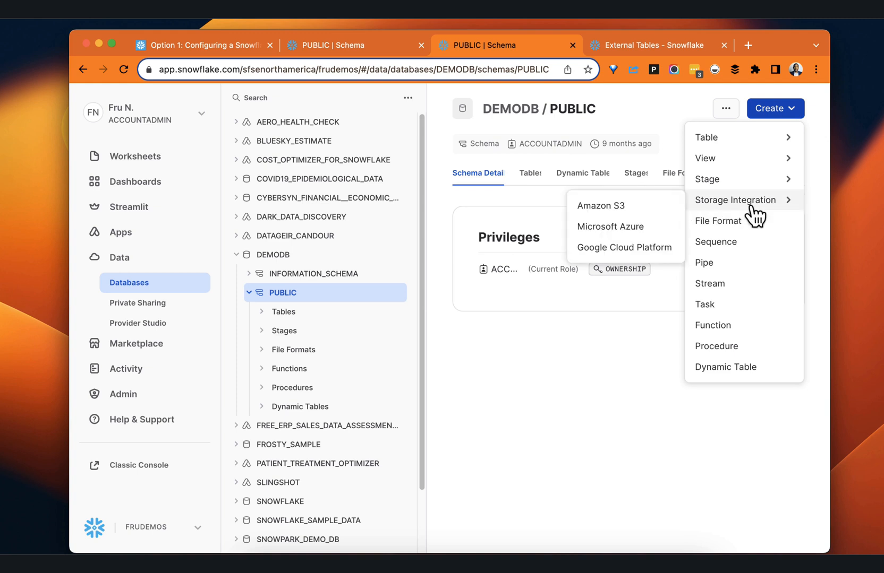
pyautogui.click(635, 209)
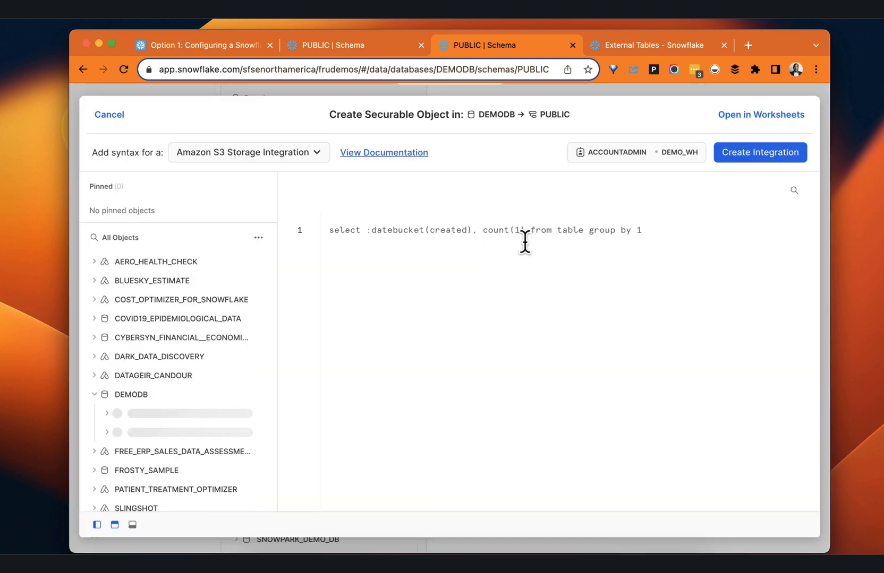
# - Copy the whole create storage integration template and paste it into the External Tables worksheet below the Setup Trust relationship comment
pyautogui.moveTo(754, 295); pyautogui.dragTo(346, 225)
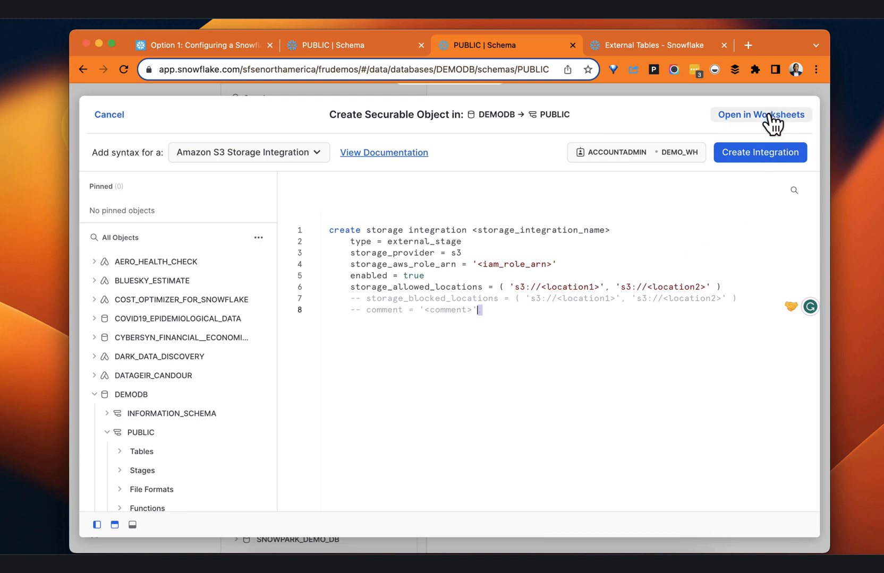
pyautogui.moveTo(523, 312); pyautogui.dragTo(326, 217)
pyautogui.press('cmd+c')
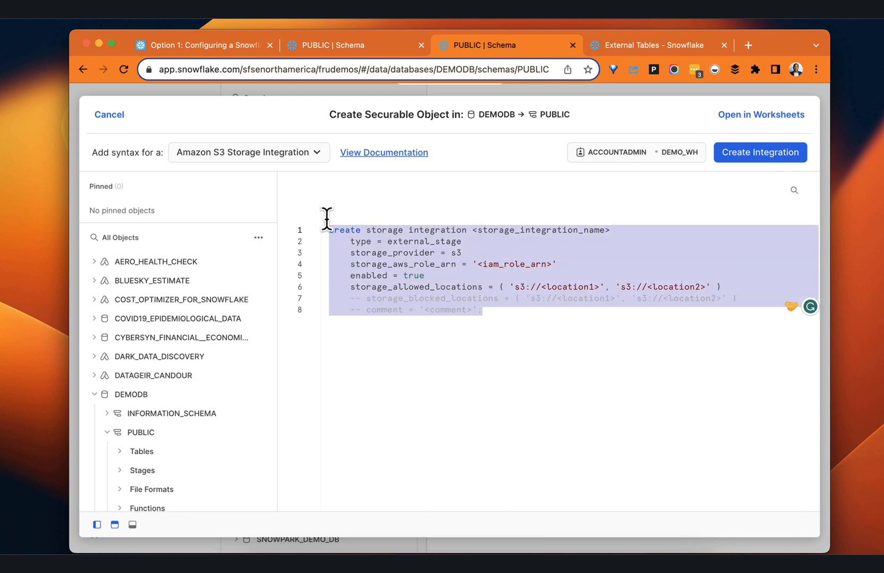
pyautogui.click(628, 49)
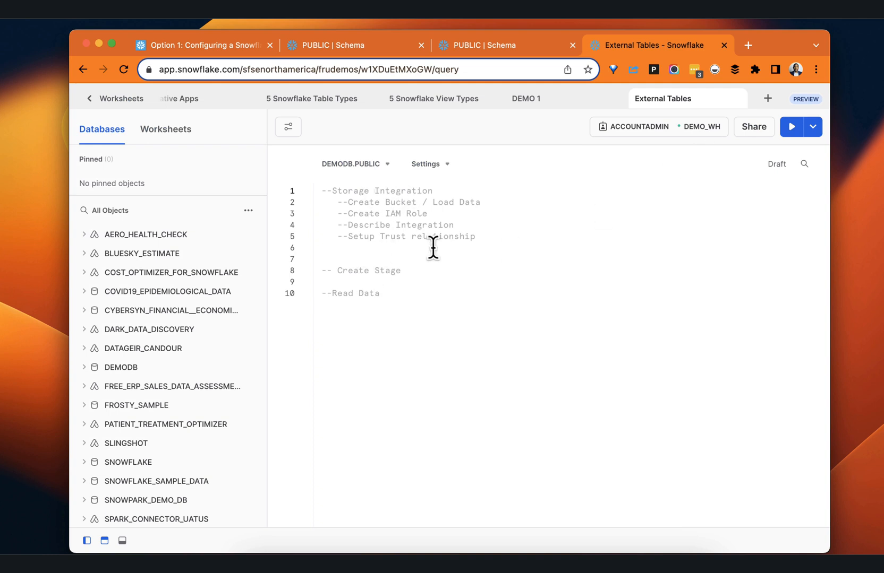
pyautogui.click(485, 237)
pyautogui.press('Return')
pyautogui.press('Return')
pyautogui.press('Return')
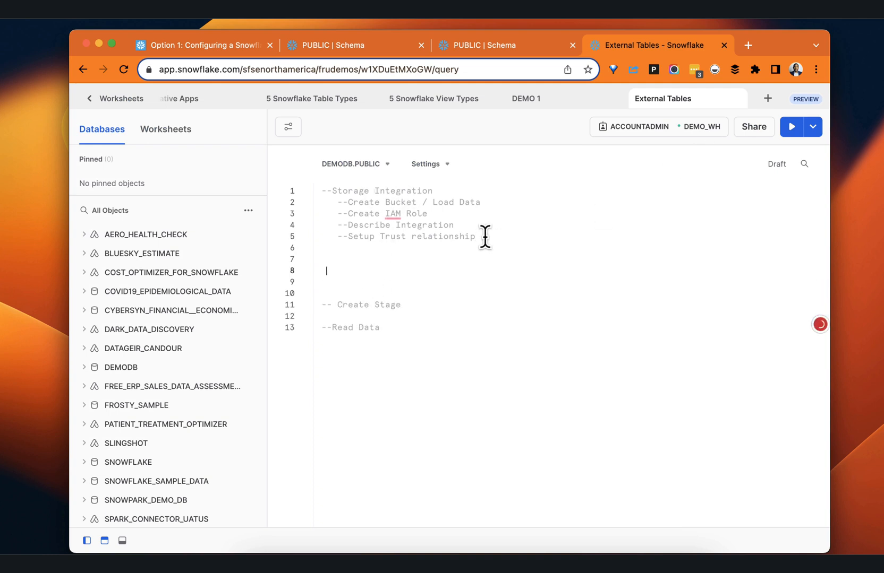
pyautogui.press('cmd+v')
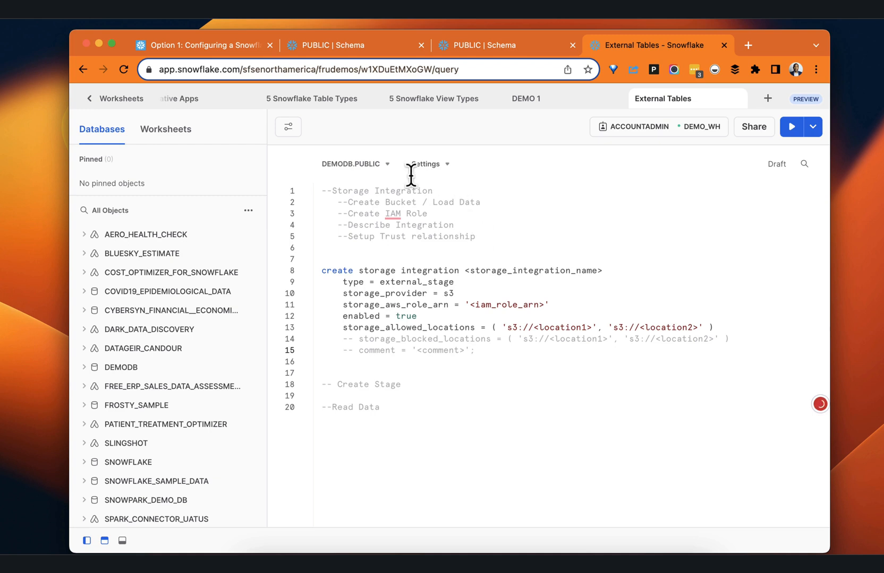
# - Number the Storage Integration comment as 1. and name the integration in the create statement demohub_storage_int
pyautogui.write('1.')
pyautogui.click(437, 248)
pyautogui.moveTo(463, 270); pyautogui.dragTo(614, 272)
pyautogui.write('deme')
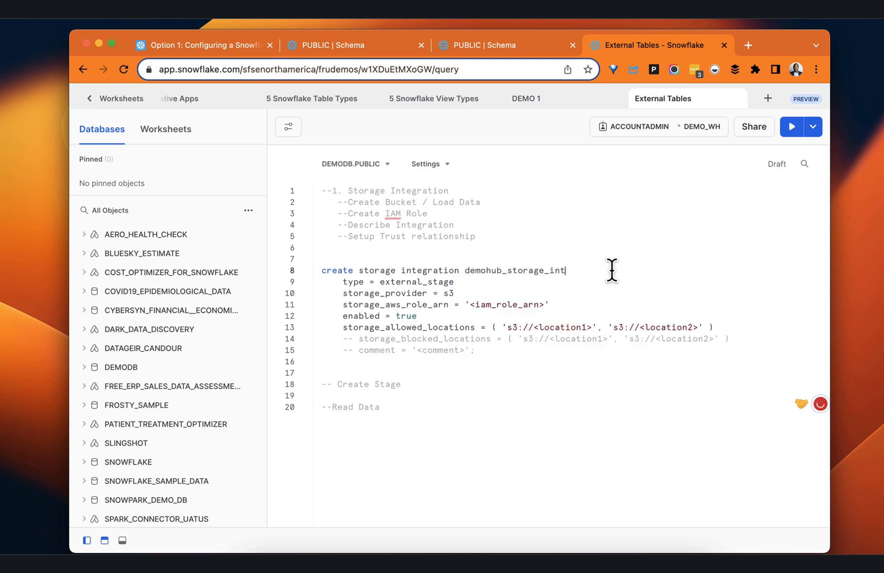
# - Review the integration's parameters, remove the second location from storage_allowed_locations and end the statement with a semicolon after that line
pyautogui.moveTo(343, 282); pyautogui.dragTo(480, 281)
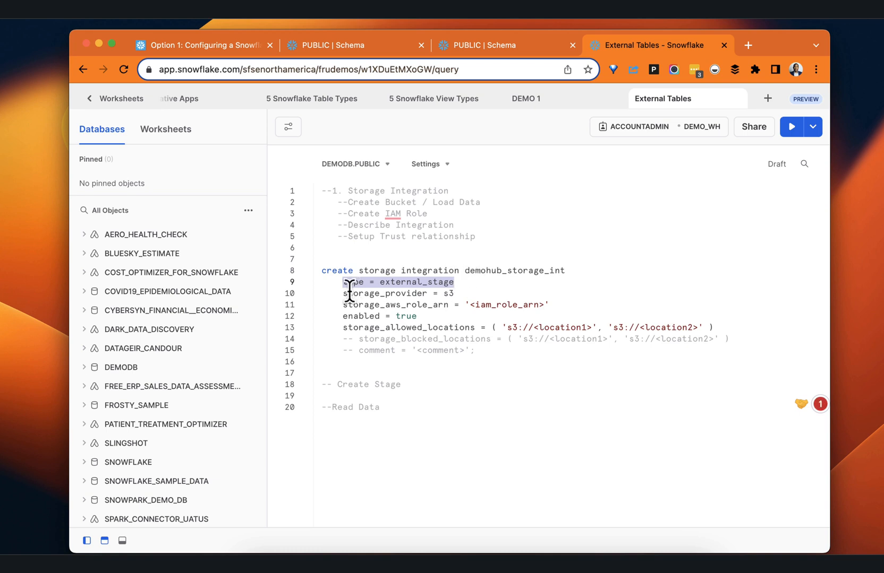
pyautogui.moveTo(337, 293); pyautogui.dragTo(536, 291)
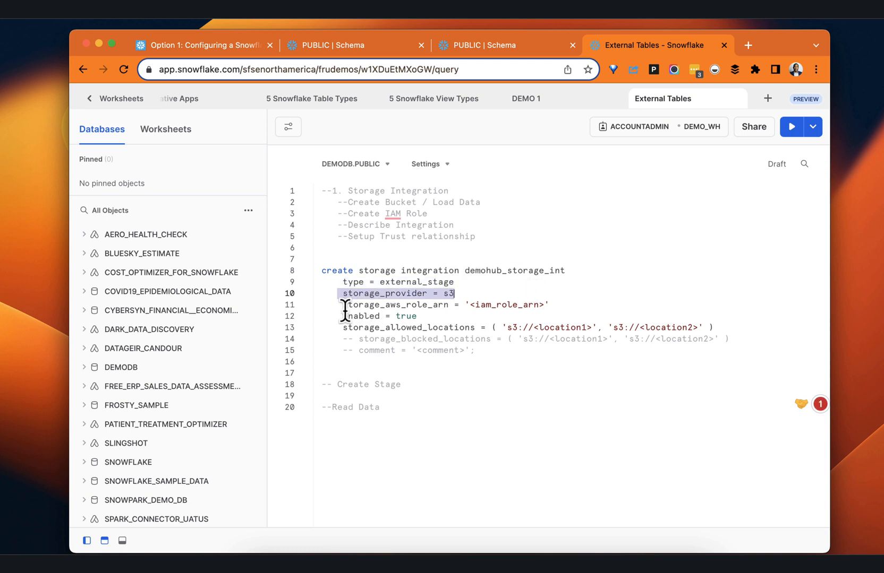
pyautogui.moveTo(336, 305); pyautogui.dragTo(465, 304)
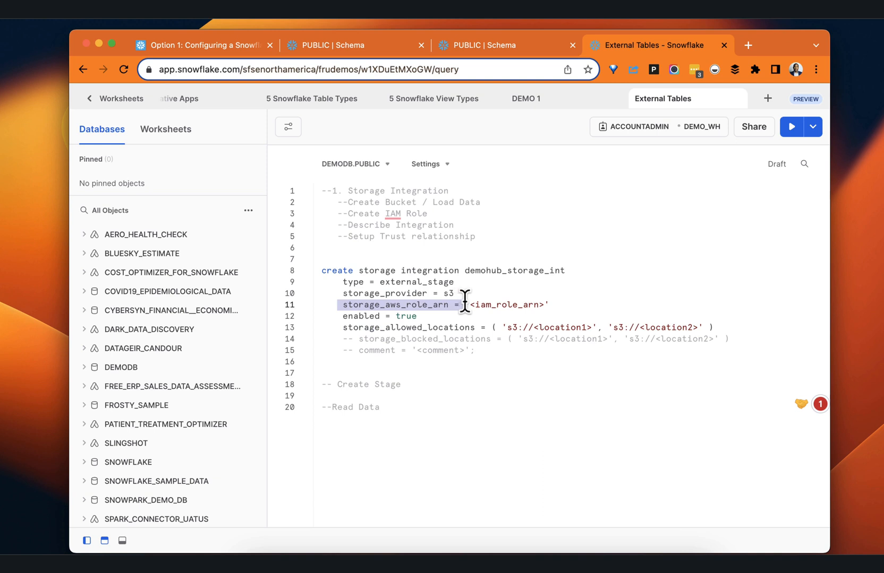
pyautogui.moveTo(338, 315); pyautogui.dragTo(599, 325)
pyautogui.press('BackSpace')
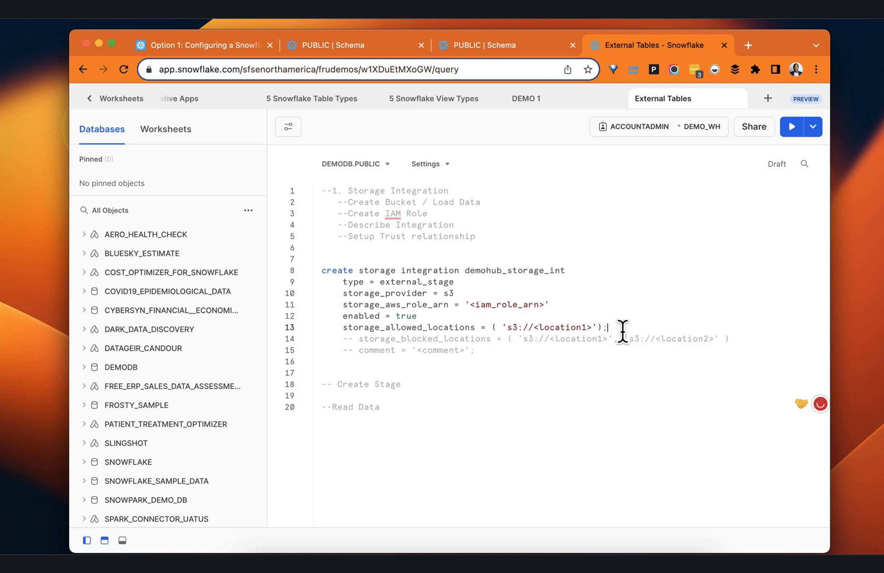
pyautogui.moveTo(614, 329); pyautogui.dragTo(282, 270)
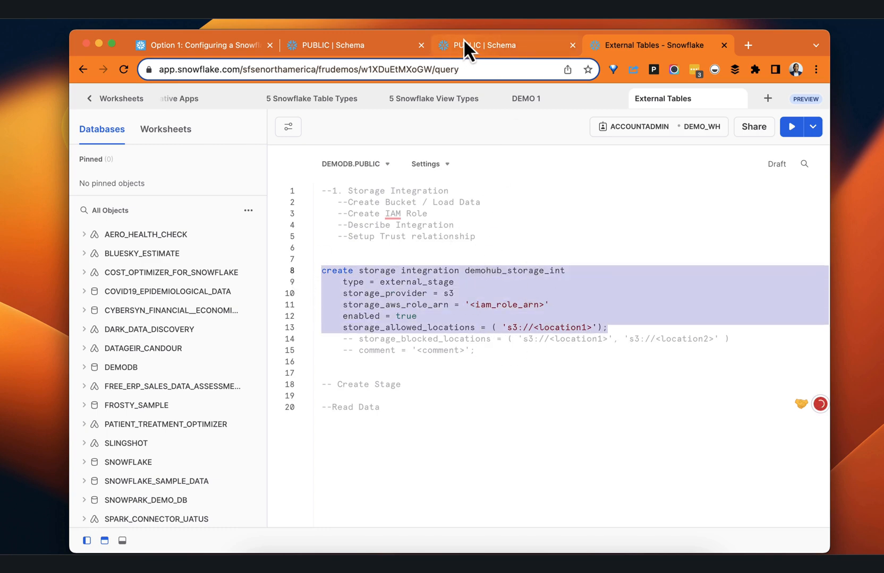
# - Copy the bucket name from the stage form's URL and set storage_allowed_locations to 's3://s3-bucket-demohub' in the worksheet
pyautogui.click(468, 45)
pyautogui.click(377, 52)
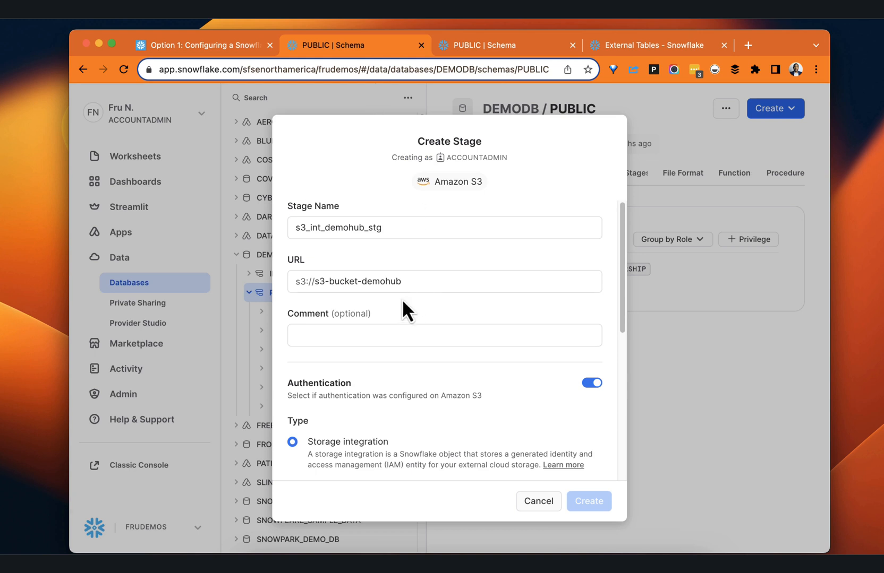
pyautogui.moveTo(411, 282); pyautogui.dragTo(271, 283)
pyautogui.press('super+c')
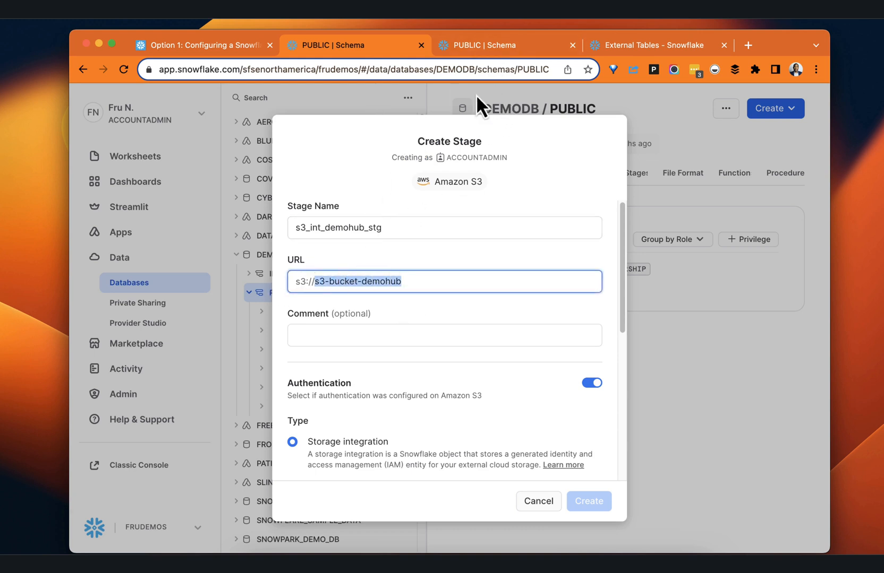
pyautogui.click(638, 46)
pyautogui.click(510, 316)
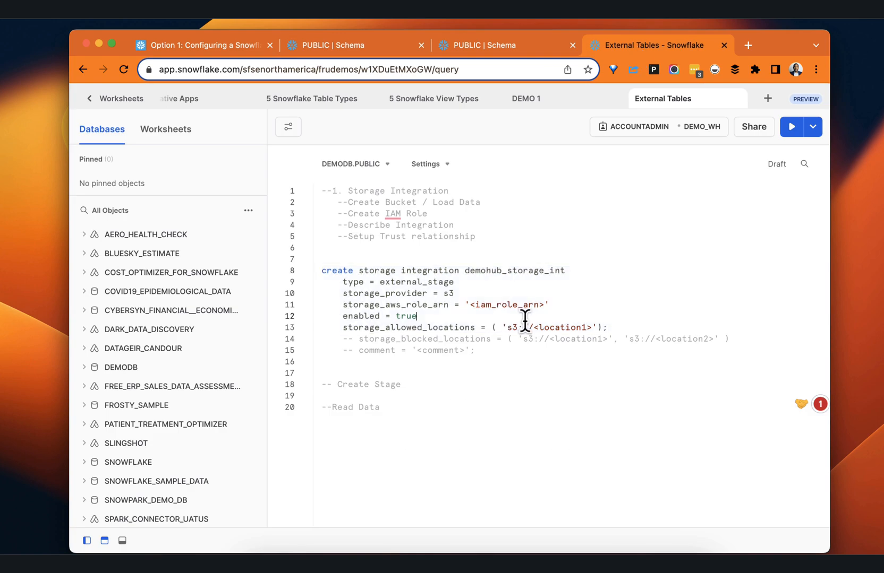
pyautogui.moveTo(532, 322); pyautogui.dragTo(592, 323)
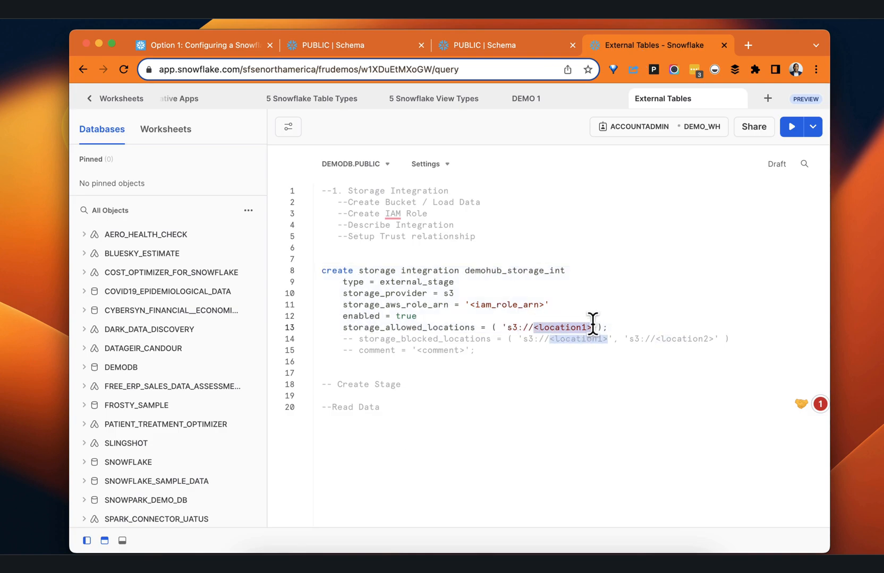
pyautogui.press('super+v')
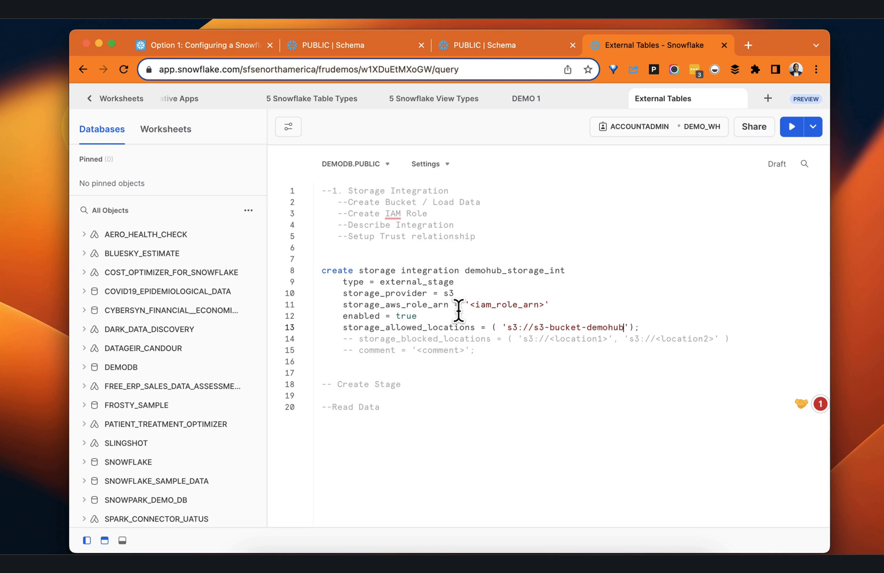
pyautogui.click(624, 327)
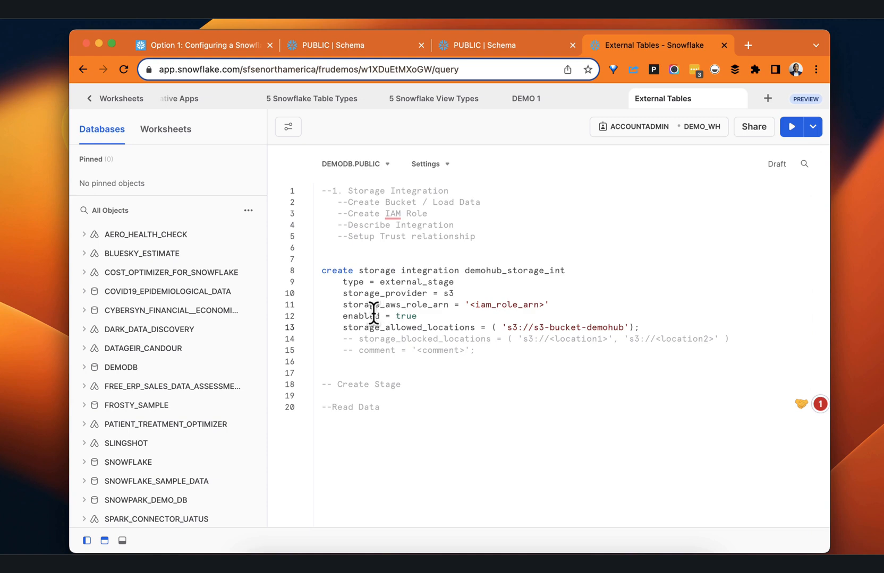
# - Switch to the AWS console, find the IAM service and open its list of roles
pyautogui.moveTo(340, 305); pyautogui.dragTo(448, 307)
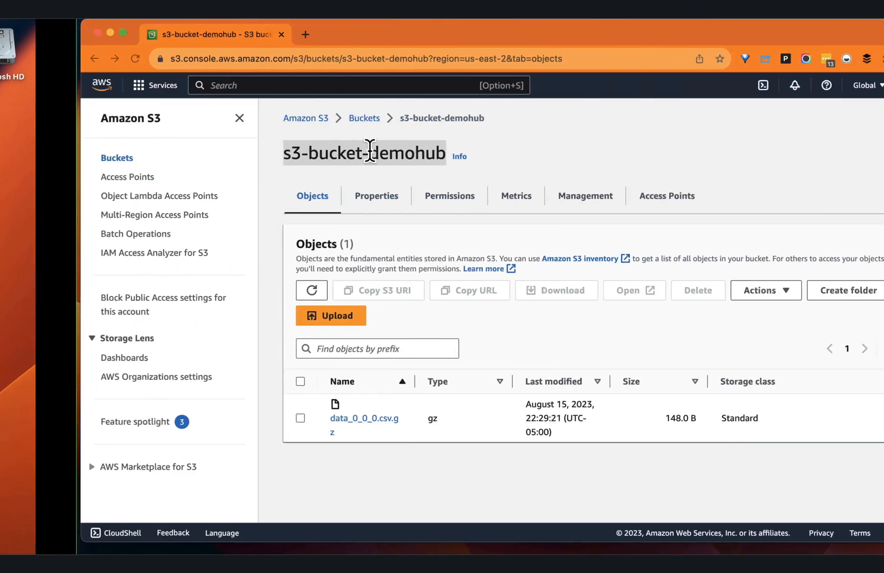
pyautogui.click(239, 85)
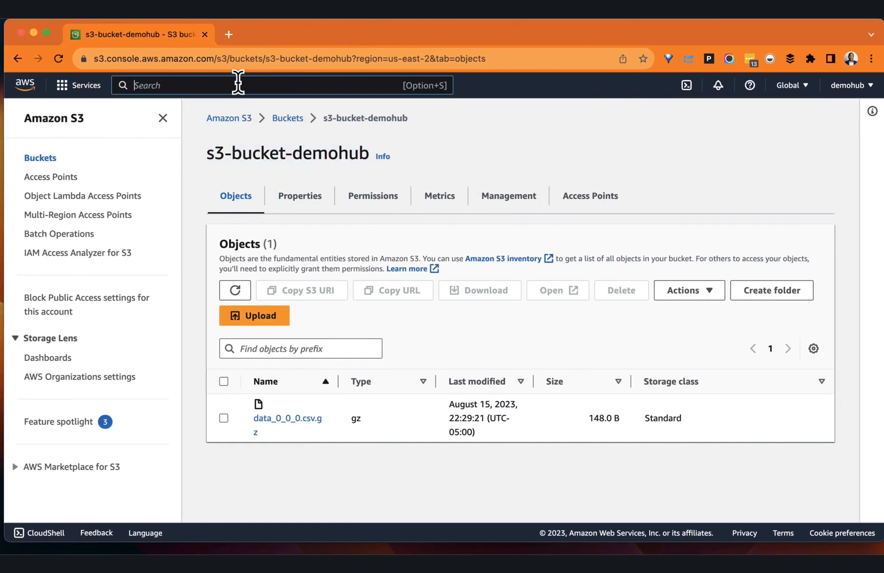
pyautogui.write('IAM')
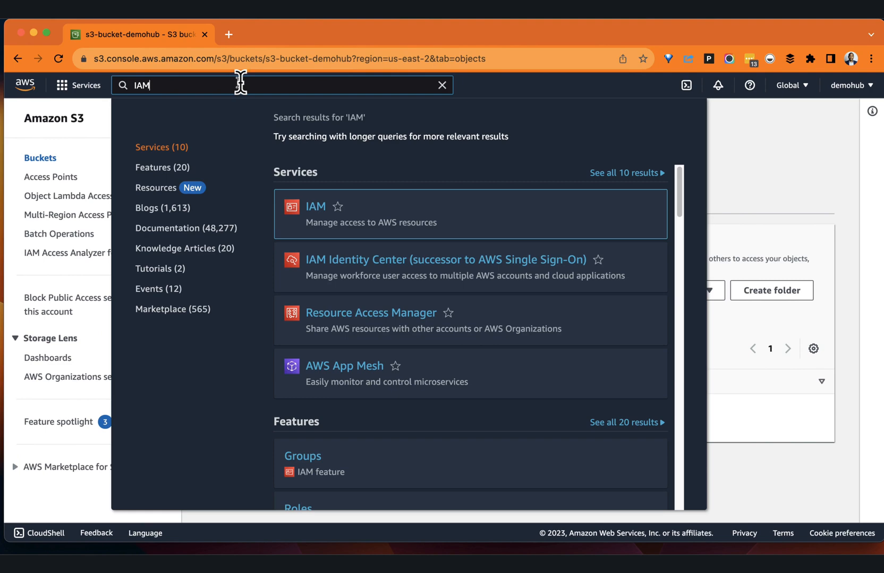
pyautogui.click(319, 210)
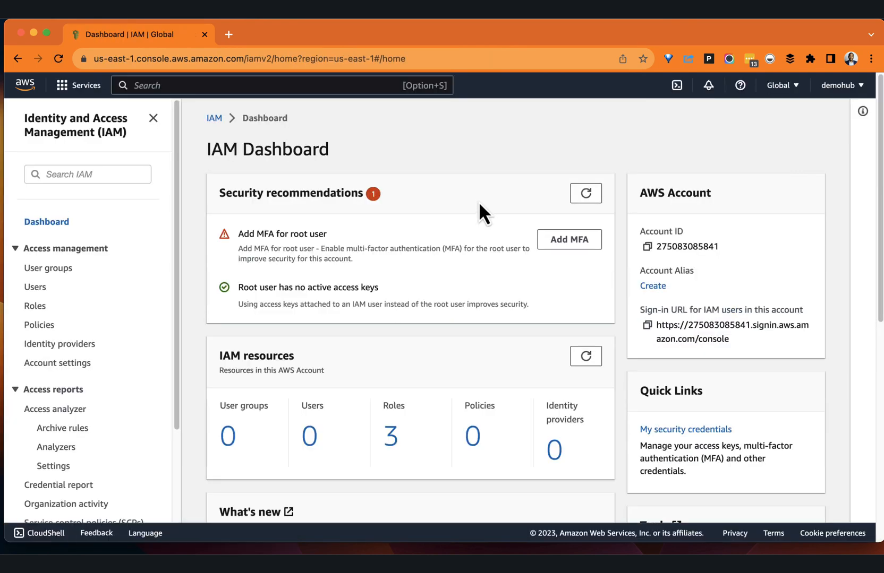
pyautogui.click(41, 306)
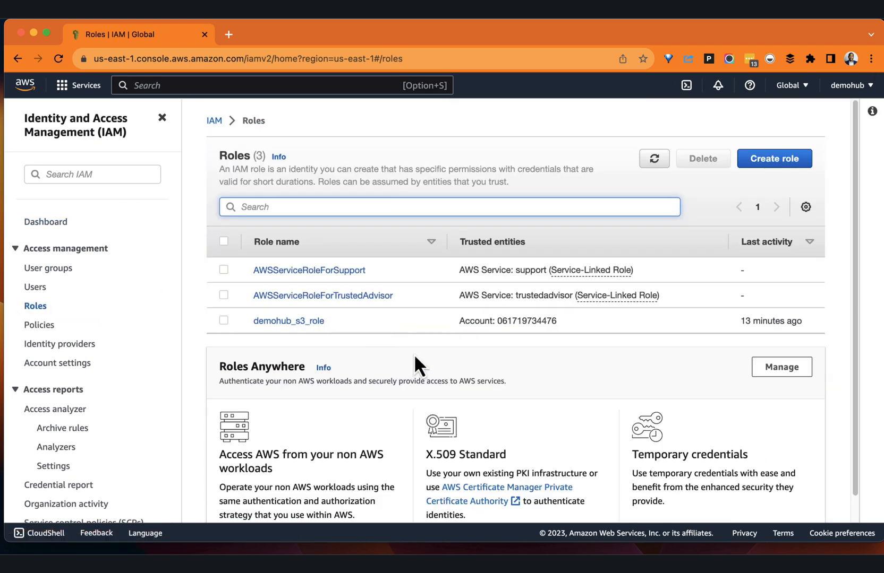
pyautogui.click(43, 310)
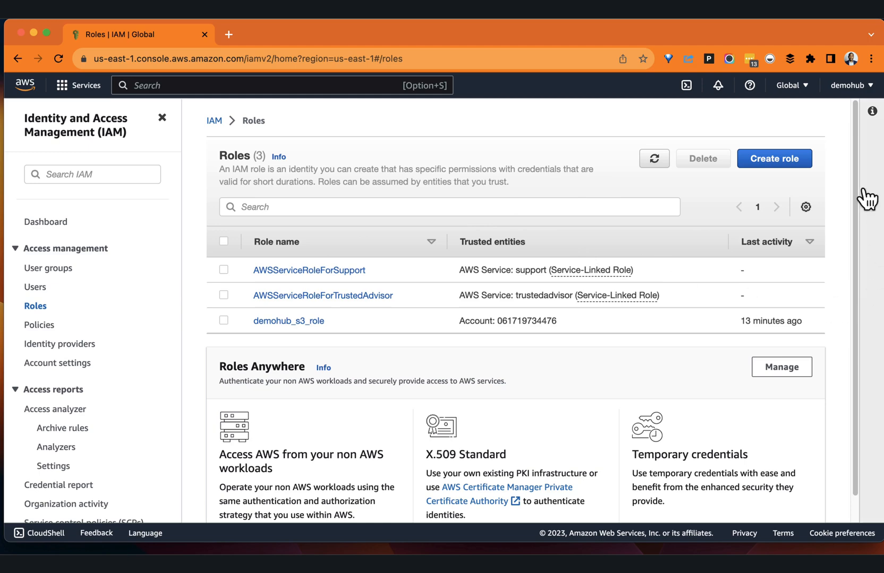
# - Start a new IAM role with AWS account as the trusted entity type, keep This account, and continue to the permissions
pyautogui.click(814, 168)
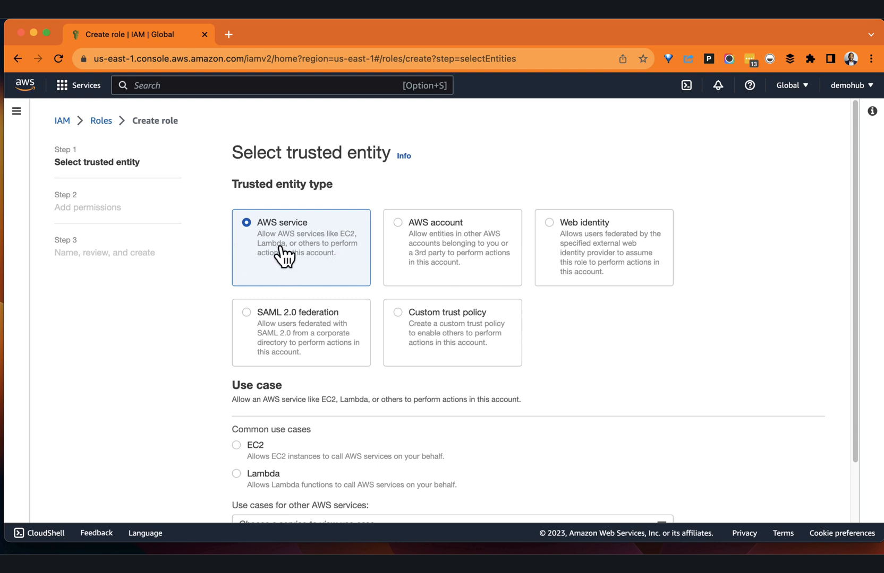
pyautogui.click(437, 227)
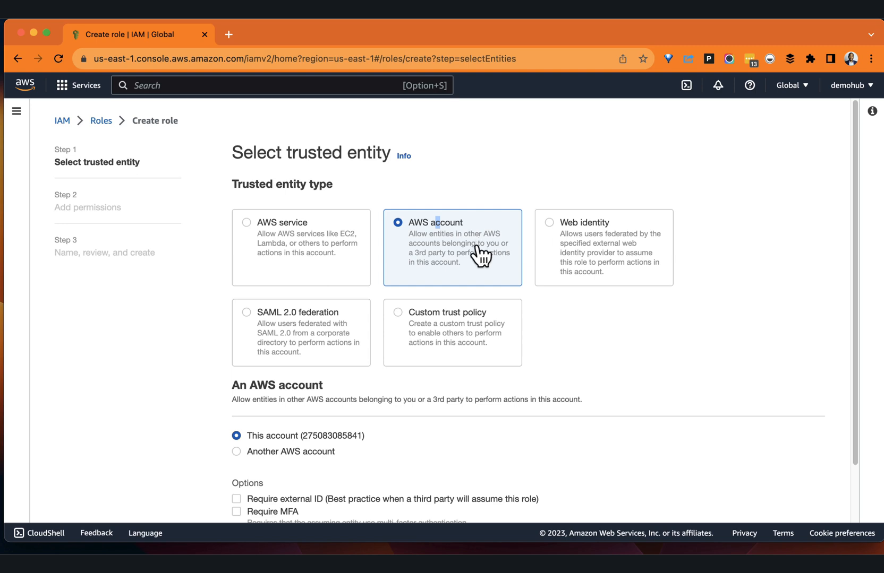
pyautogui.scroll(-2, 476, 247)
pyautogui.scroll(-2, 477, 247)
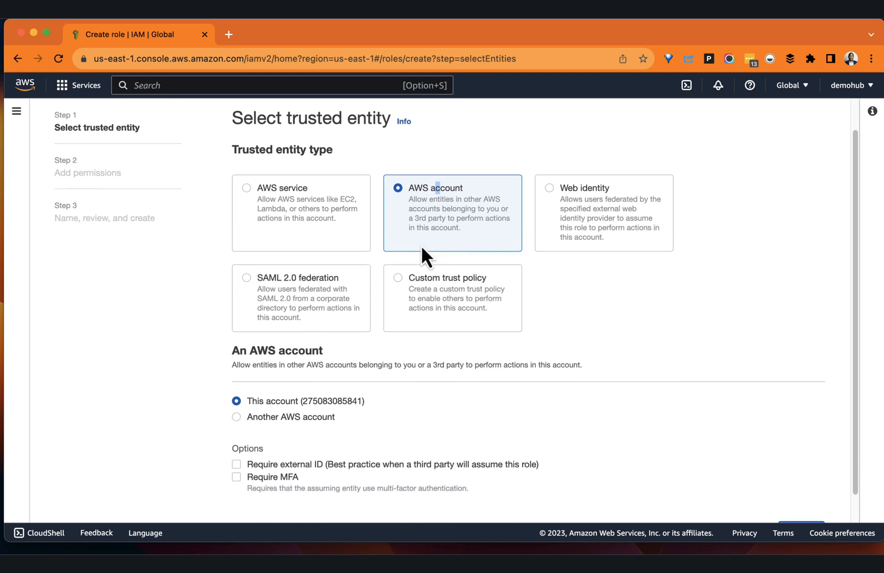
pyautogui.scroll(-2, 425, 274)
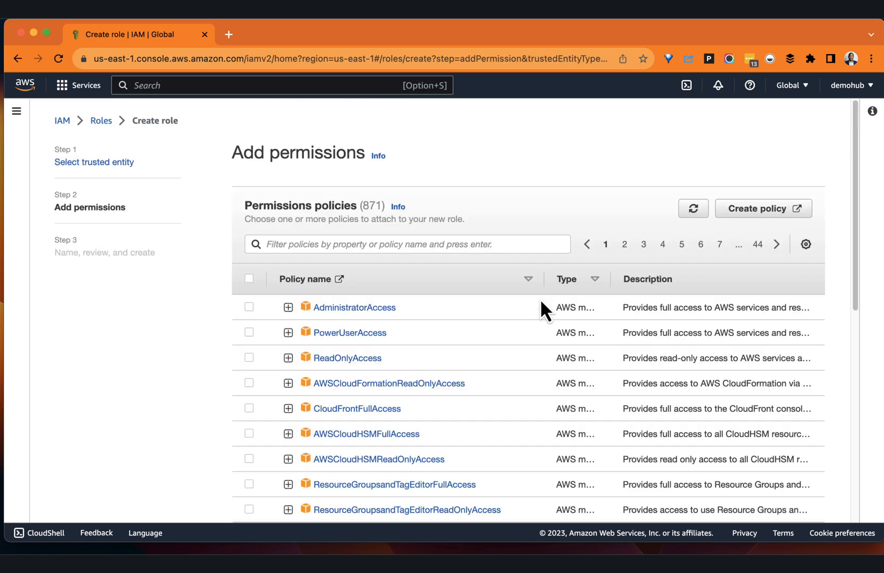
# - Filter the permissions policies by s3, select AmazonS3FullAccess and AmazonS3ReadOnlyAccess, and continue to the role's review
pyautogui.click(441, 245)
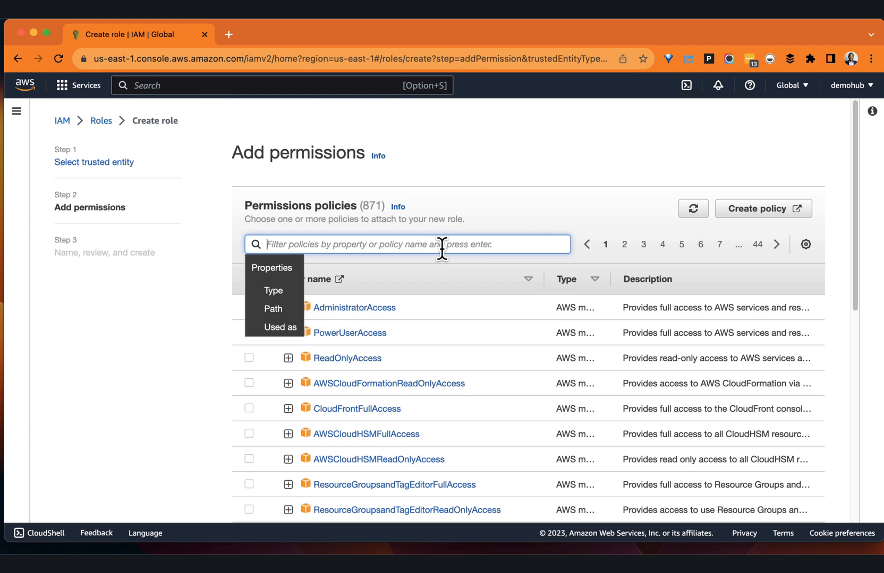
pyautogui.write('s3')
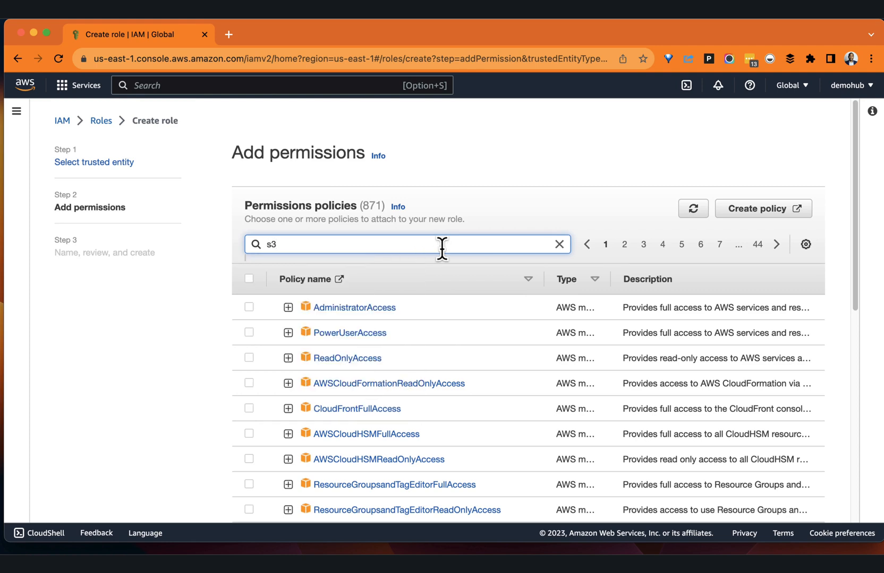
pyautogui.press('Return')
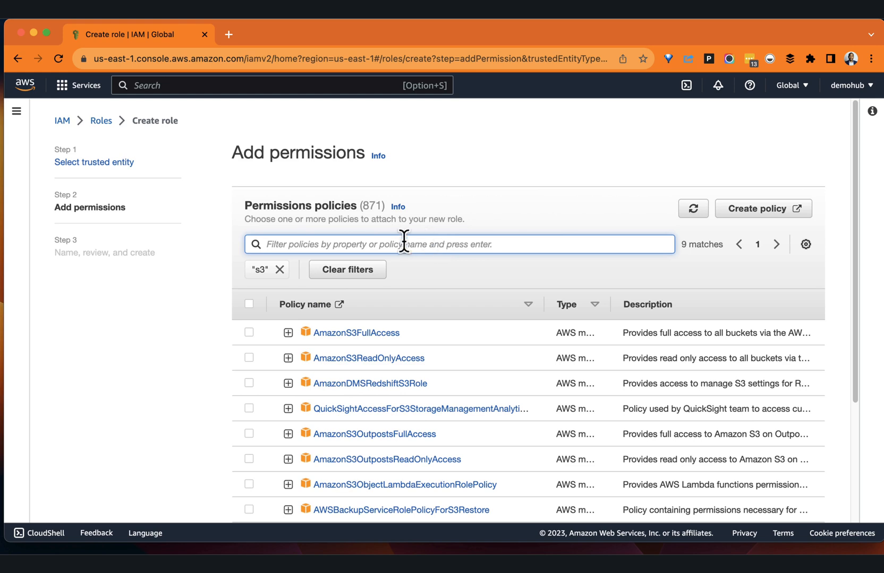
pyautogui.scroll(-5, 424, 292)
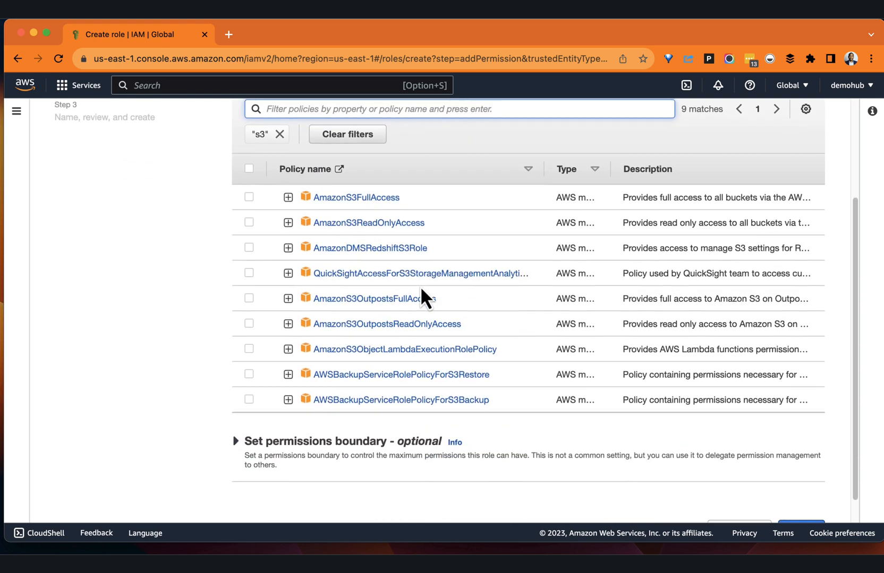
pyautogui.click(249, 201)
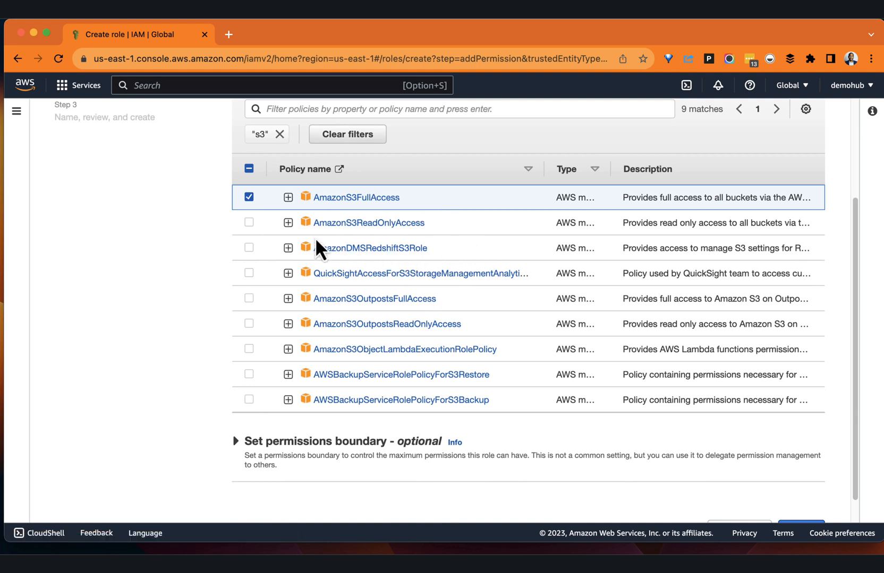
pyautogui.click(249, 225)
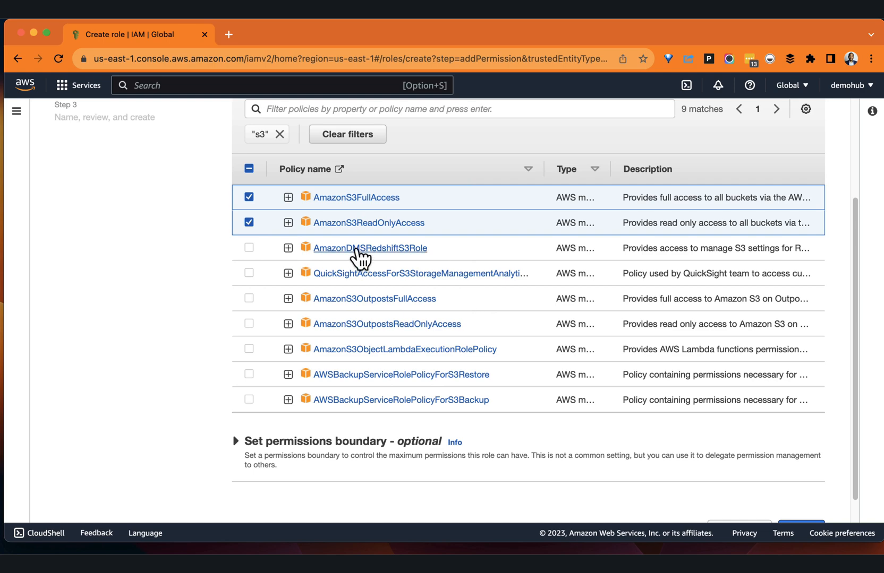
pyautogui.scroll(3, 483, 245)
pyautogui.scroll(-4, 483, 247)
pyautogui.scroll(3, 490, 251)
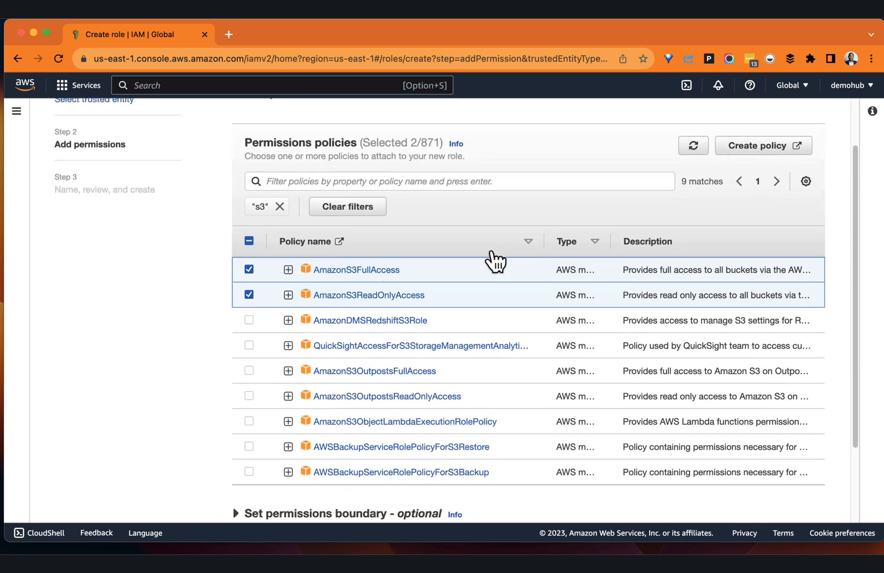
pyautogui.scroll(-2, 490, 251)
pyautogui.scroll(-2, 704, 352)
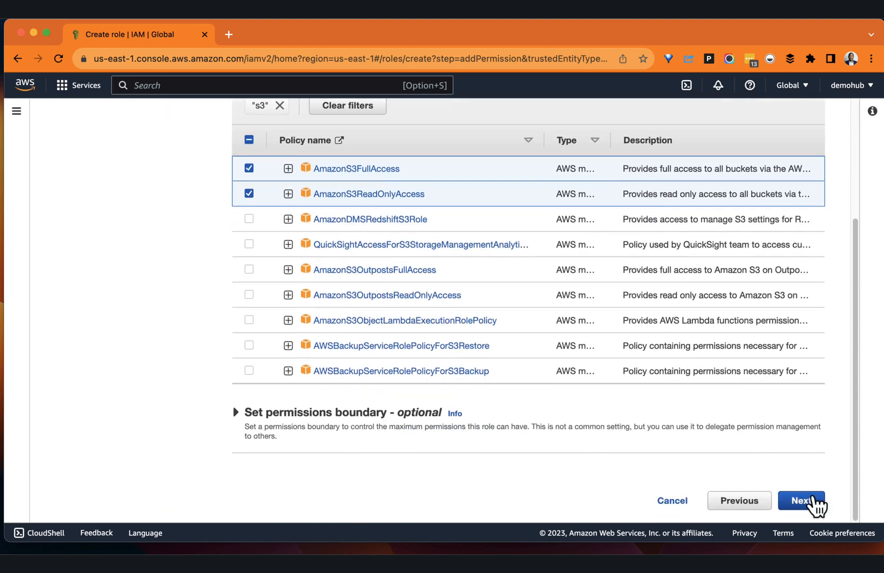
pyautogui.click(811, 509)
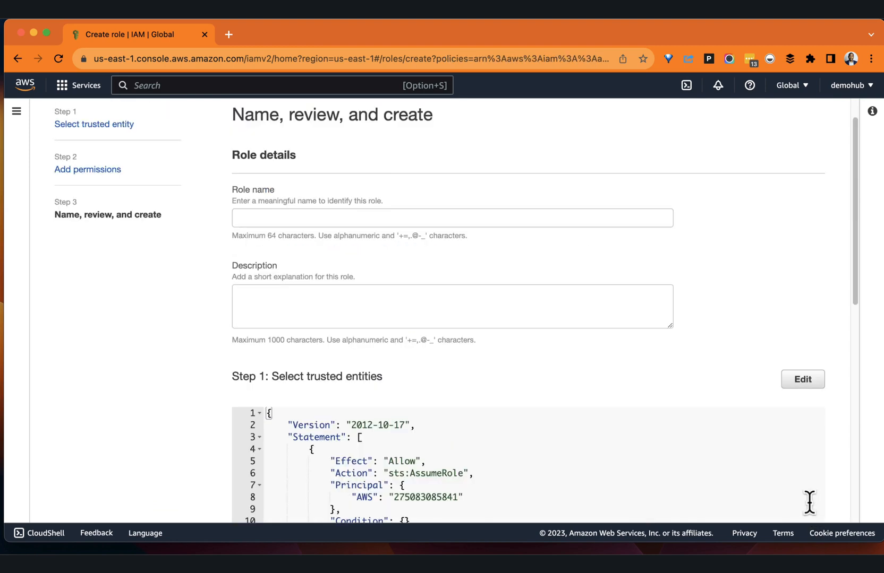
# - Name the role demohub_s3_role_1, review its trusted entities and permissions, and create it
pyautogui.click(276, 214)
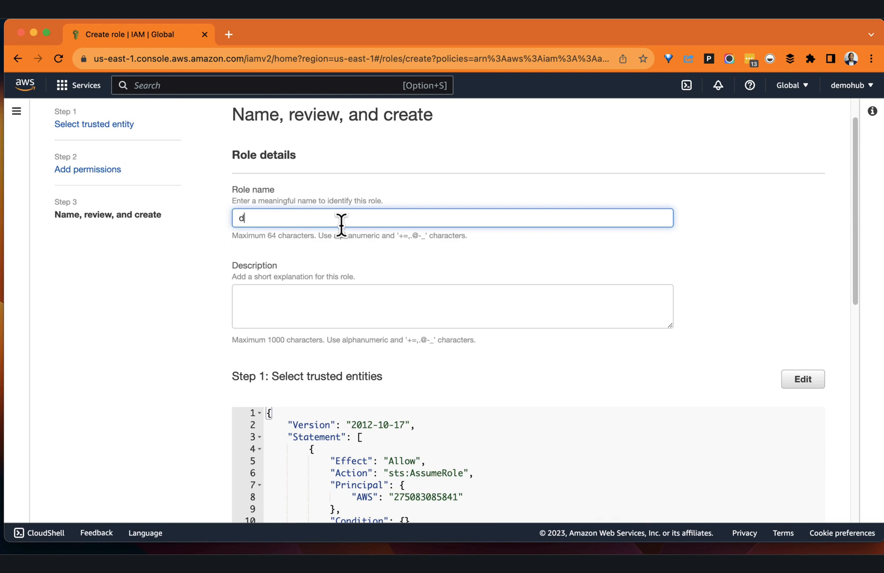
pyautogui.write('dee')
pyautogui.press('BackSpace')
pyautogui.write('mohub_s3_role_1')
pyautogui.scroll(-3, 321, 301)
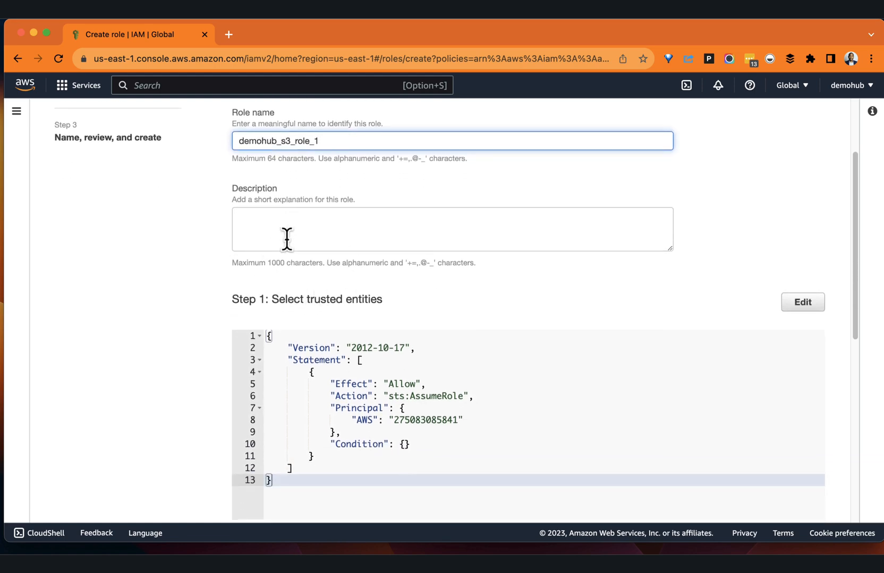
pyautogui.scroll(-2, 401, 329)
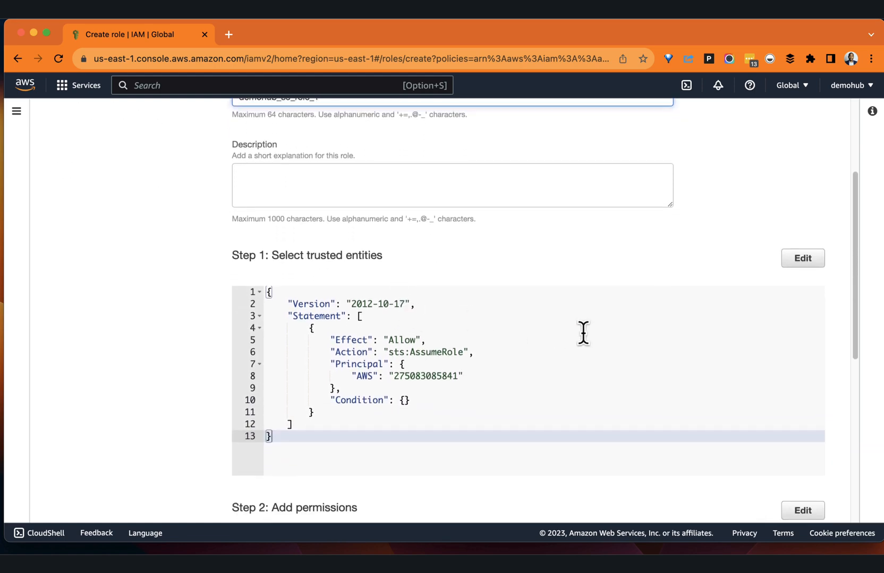
pyautogui.scroll(-3, 583, 333)
pyautogui.scroll(6, 680, 300)
pyautogui.scroll(-10, 740, 325)
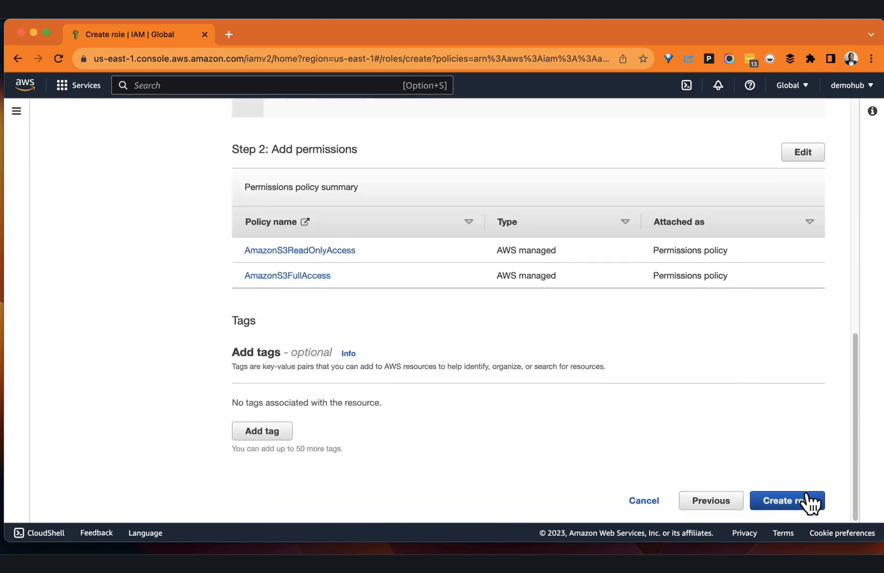
pyautogui.click(803, 502)
pyautogui.scroll(-3, 460, 300)
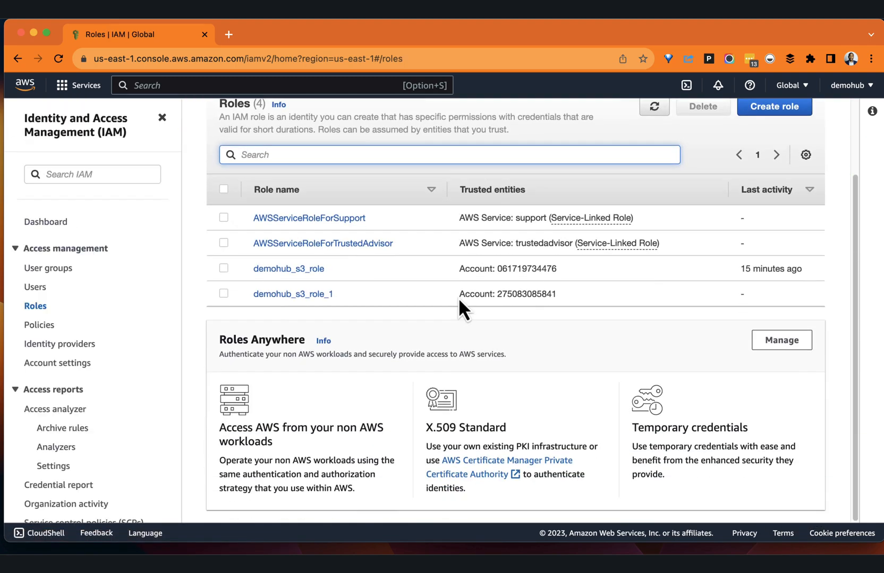
# - Copy the ARN of demohub_s3_role_1 and paste it over the <iam_role_arn> placeholder of storage_aws_role_arn in the Snowflake worksheet
pyautogui.scroll(1, 460, 301)
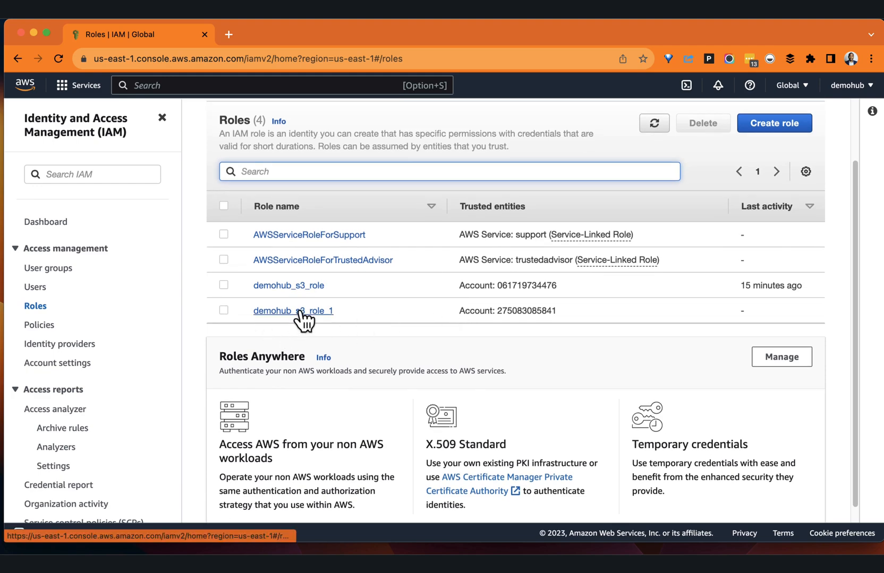
pyautogui.click(319, 313)
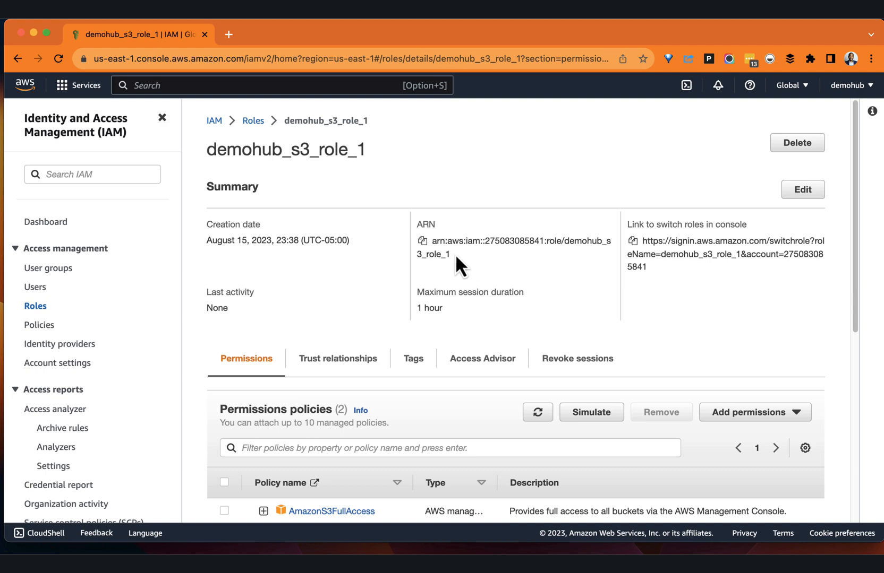
pyautogui.moveTo(455, 254); pyautogui.dragTo(433, 242)
pyautogui.press('super+c')
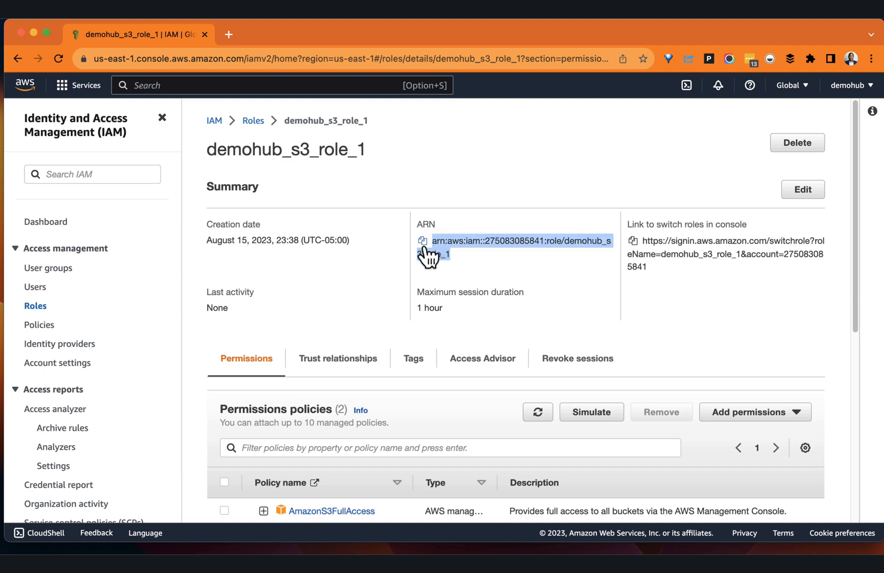
pyautogui.hotkey('ctrl', 'Left')
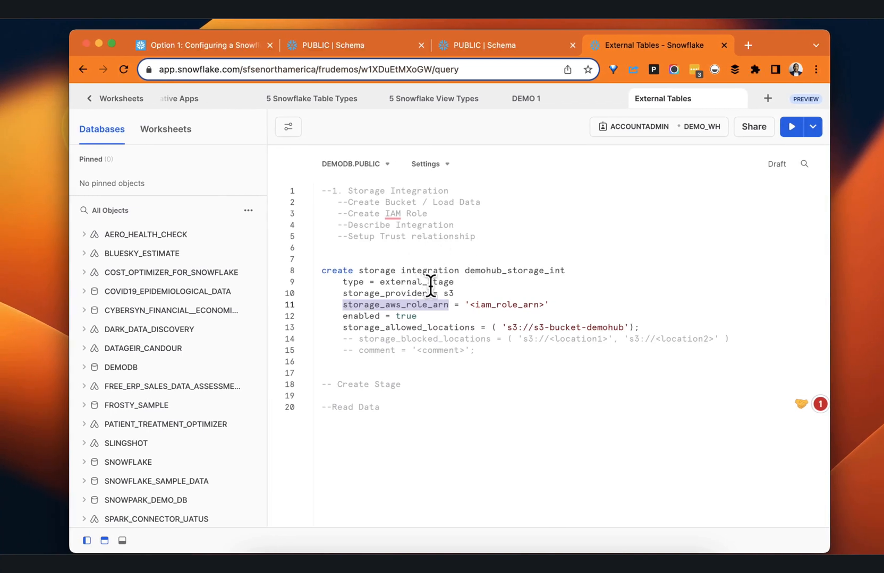
pyautogui.moveTo(469, 305); pyautogui.dragTo(544, 306)
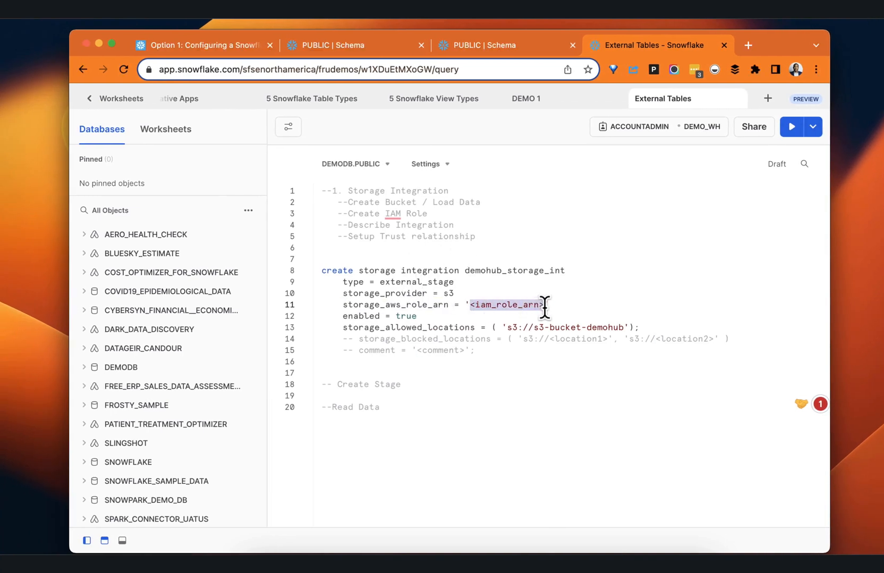
pyautogui.press('super+v')
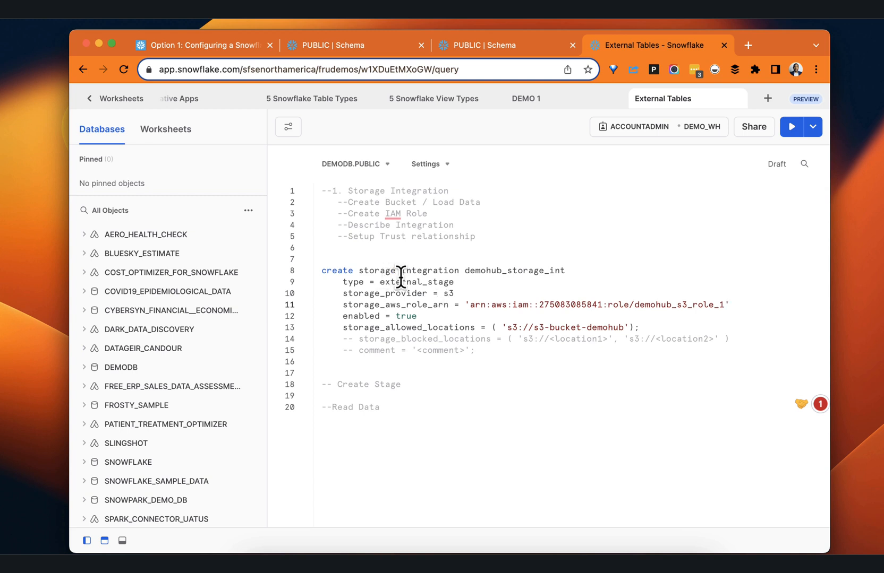
# - Hide the worksheet's object sidebar and enlarge the browser page zoom by two levels
pyautogui.click(451, 290)
pyautogui.click(343, 271)
pyautogui.click(816, 70)
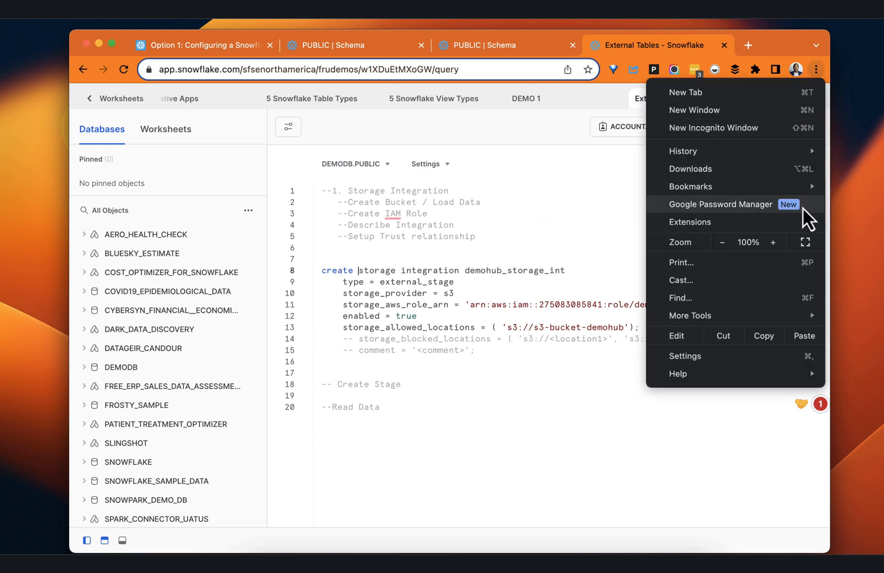
pyautogui.click(773, 243)
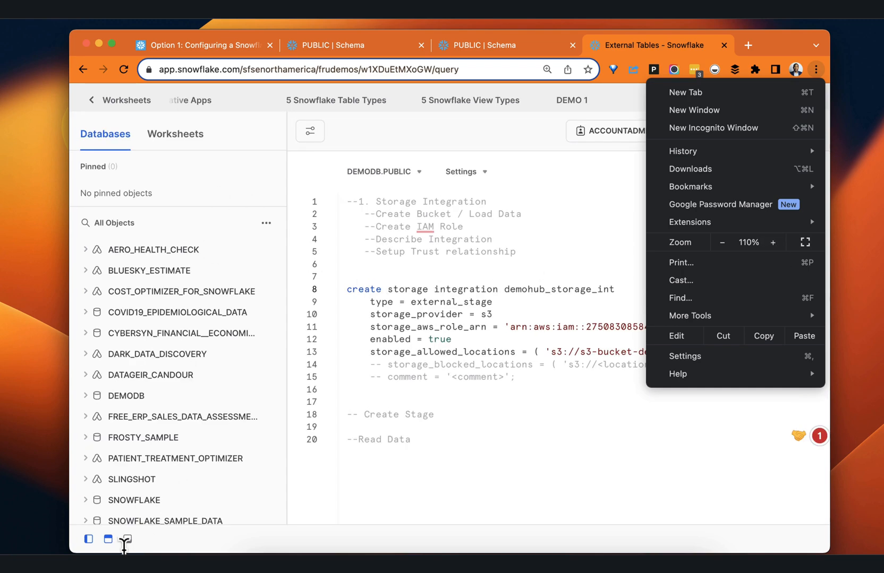
pyautogui.click(88, 539)
pyautogui.click(89, 540)
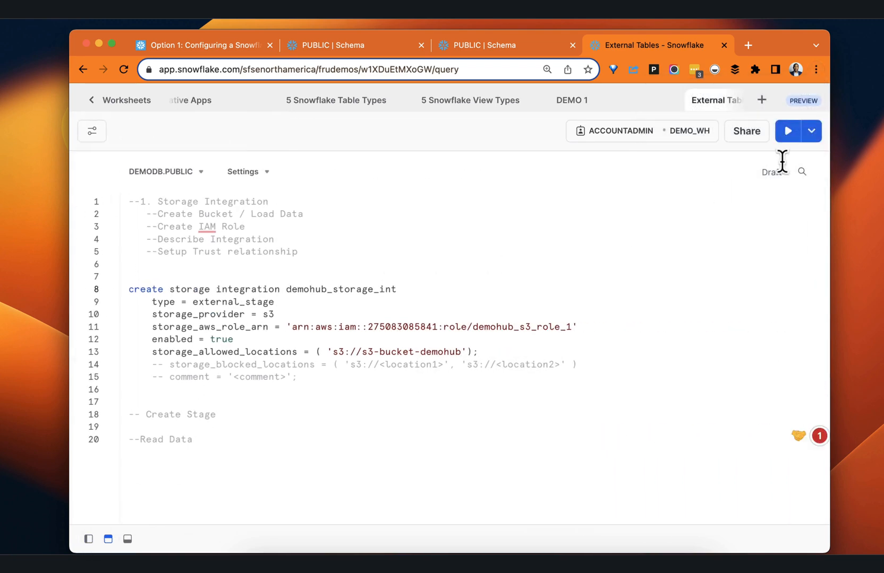
pyautogui.click(815, 69)
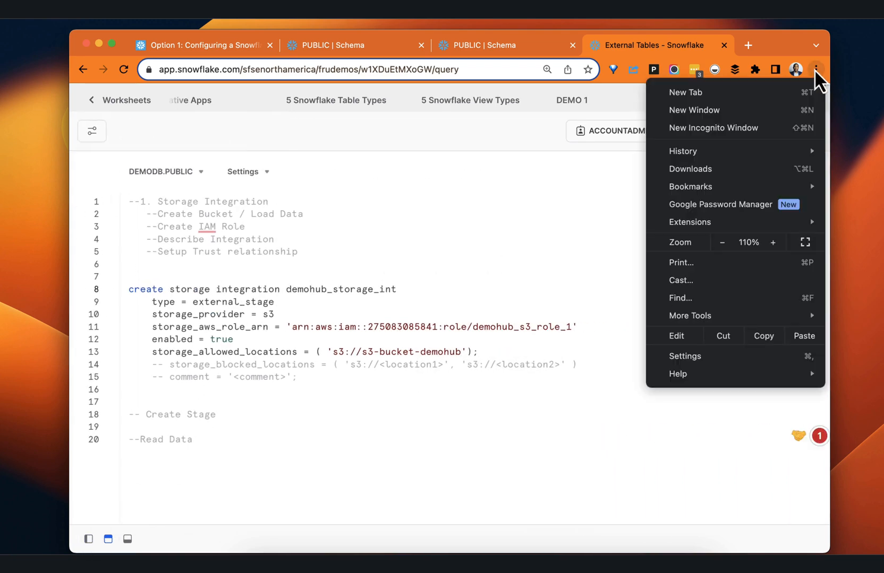
pyautogui.click(772, 242)
pyautogui.click(357, 317)
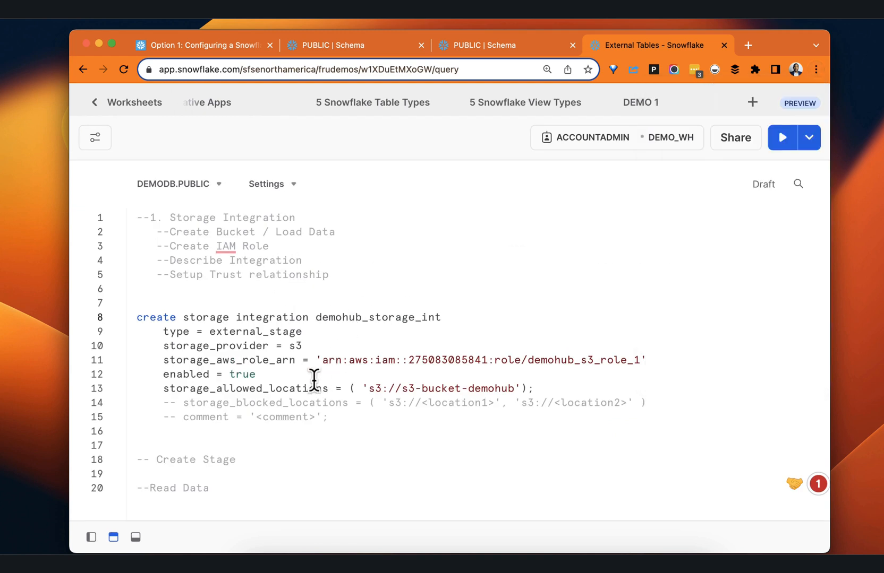
# - Change the storage integration statement to create or replace, run it for demohub_storage_int, and review its result and the integration name
pyautogui.moveTo(548, 389); pyautogui.dragTo(81, 318)
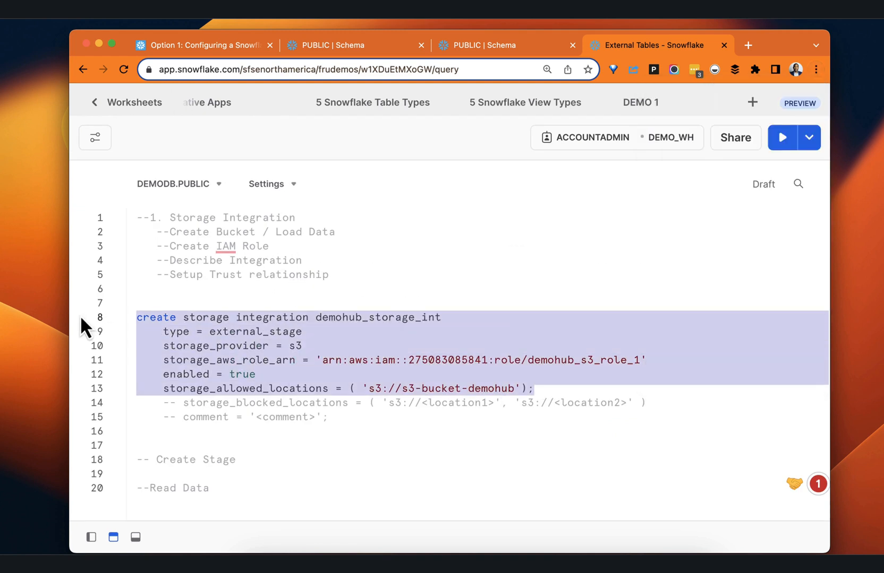
pyautogui.click(193, 313)
pyautogui.write('or replace')
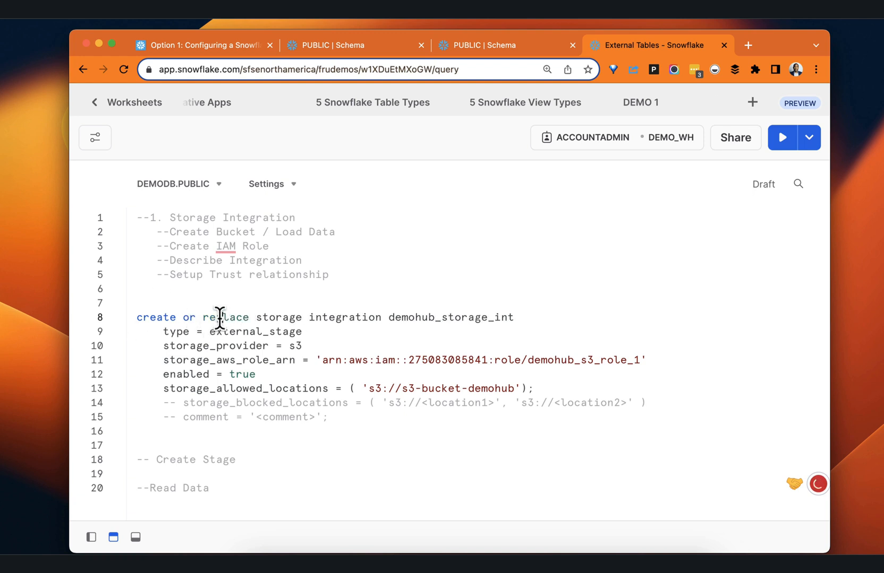
pyautogui.click(781, 138)
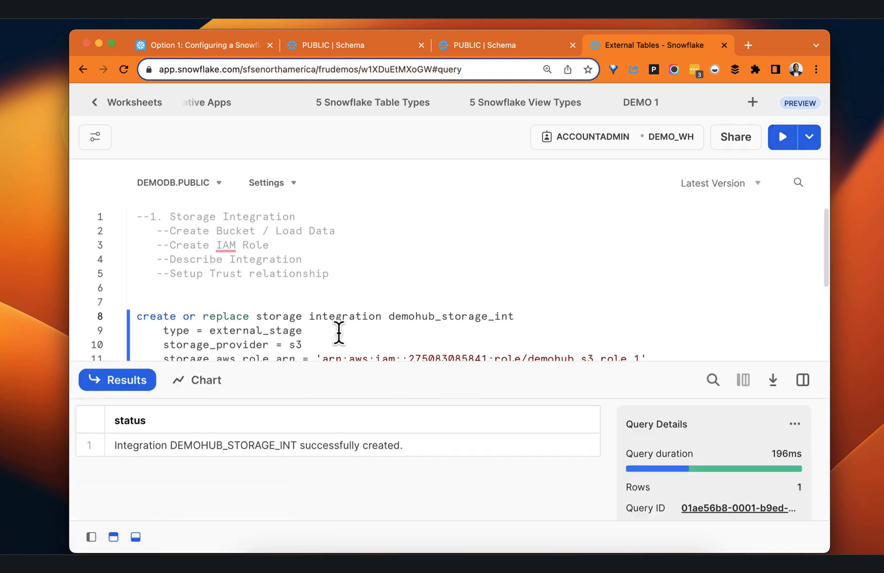
pyautogui.click(243, 448)
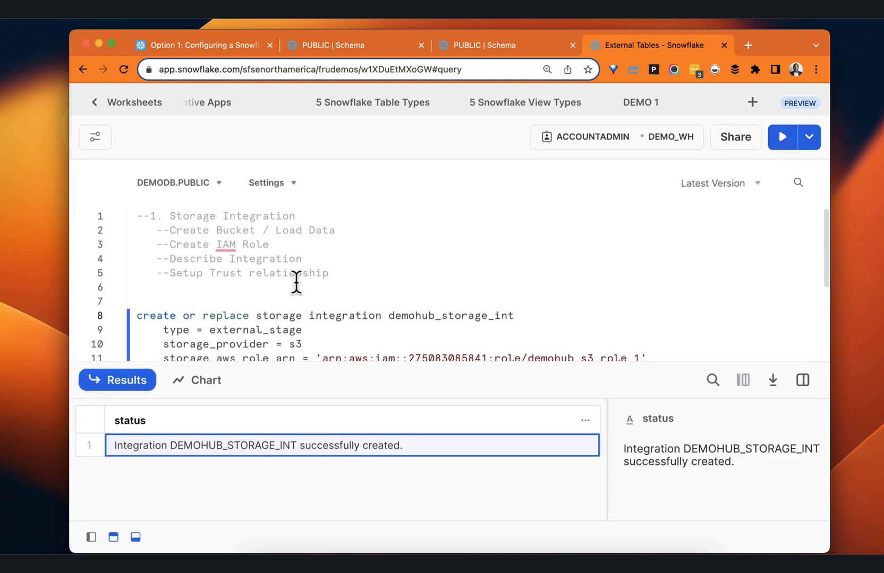
pyautogui.scroll(-3, 296, 283)
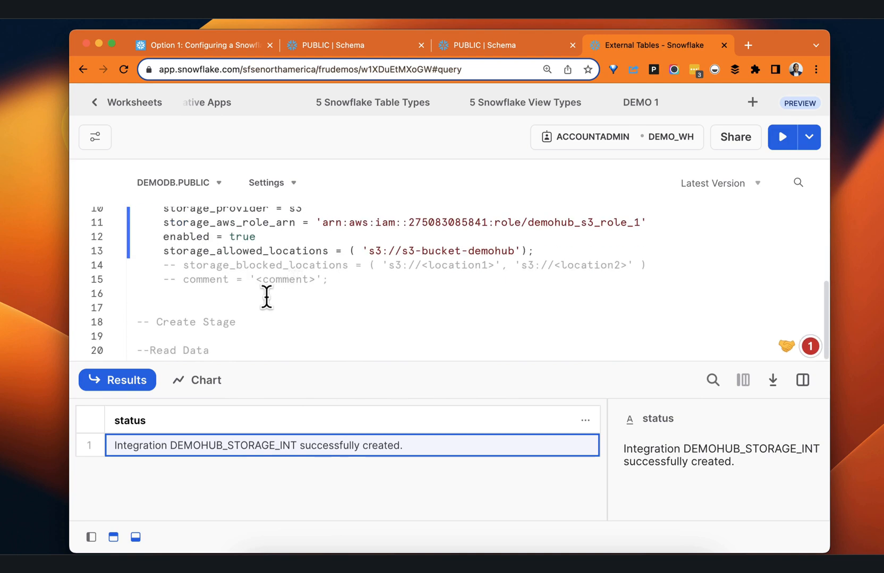
pyautogui.scroll(3, 308, 279)
pyautogui.scroll(-1, 306, 284)
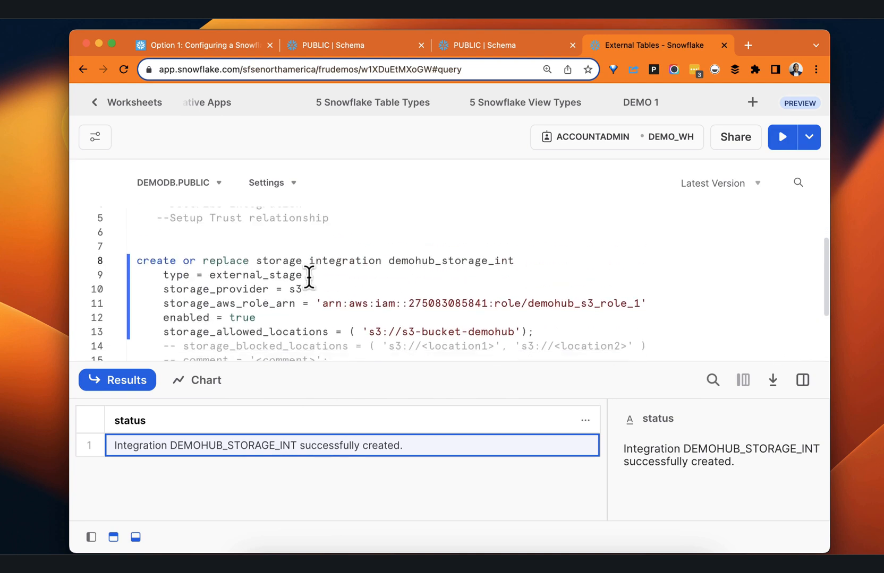
pyautogui.scroll(-1, 306, 285)
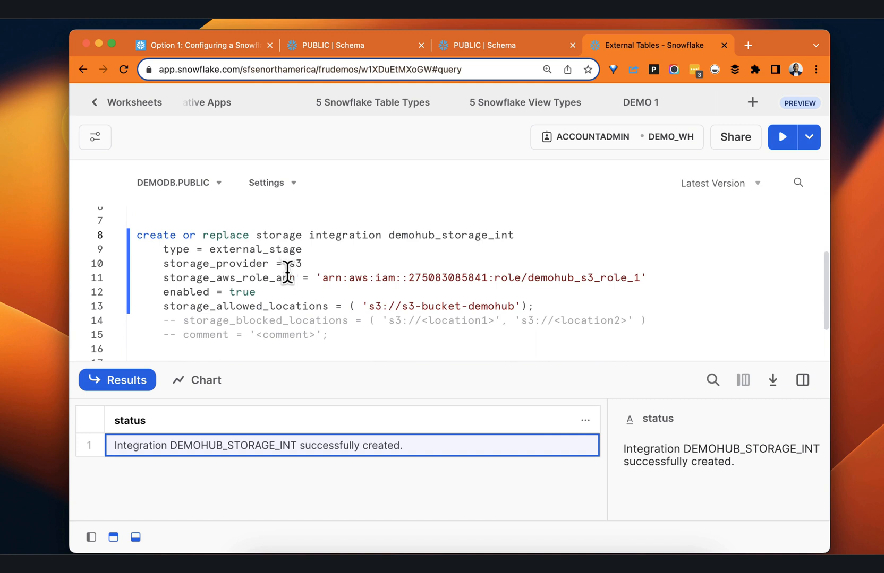
pyautogui.moveTo(387, 235); pyautogui.dragTo(539, 235)
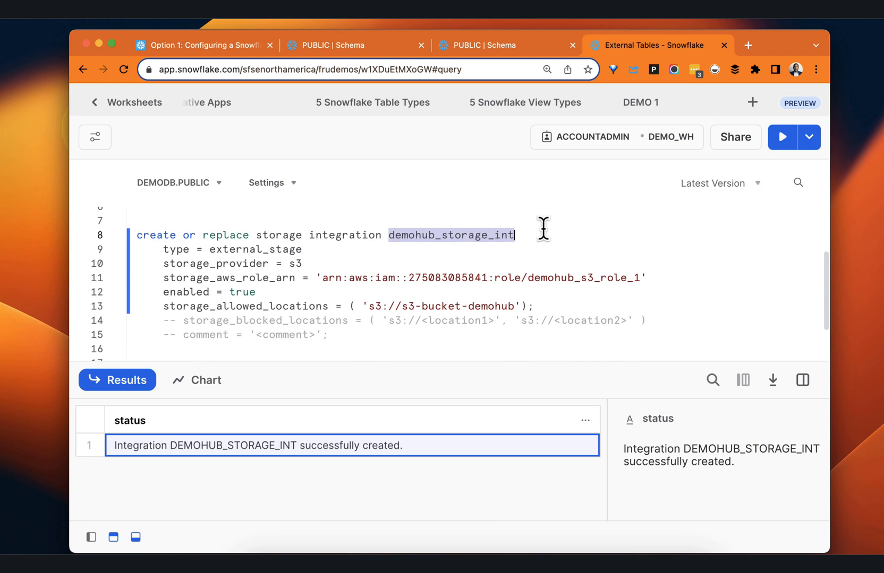
# - Review the open Amazon S3 Create Stage form down to its SQL Preview section and return to the External Tables worksheet
pyautogui.press('super+Tab')
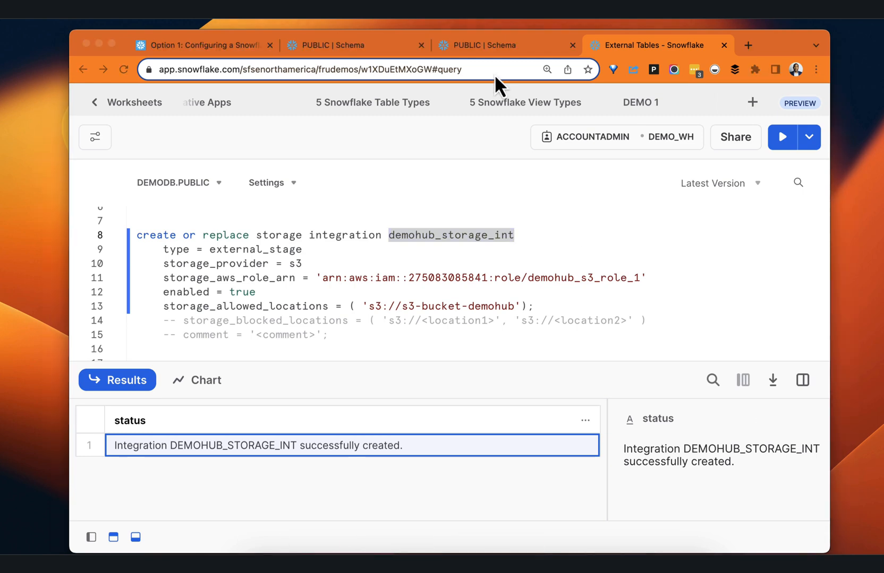
pyautogui.click(486, 45)
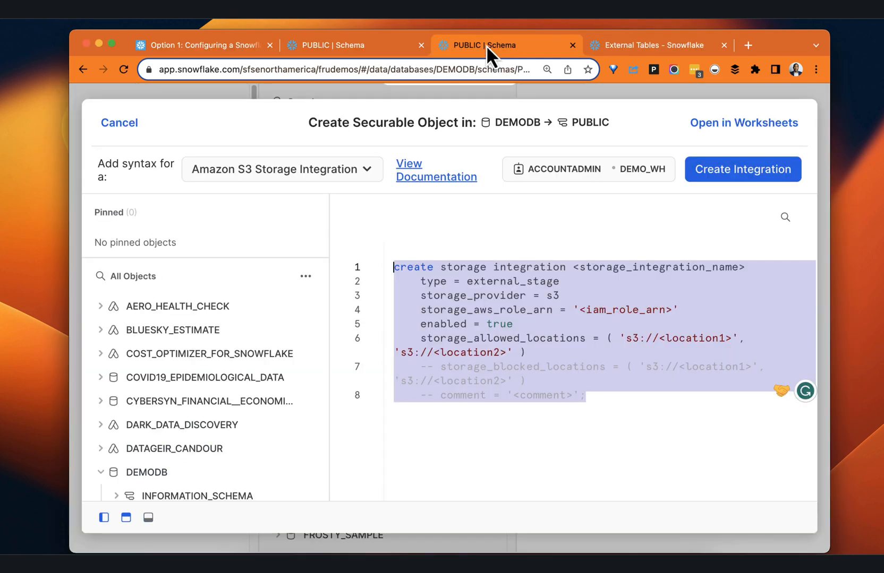
pyautogui.click(363, 53)
pyautogui.click(370, 376)
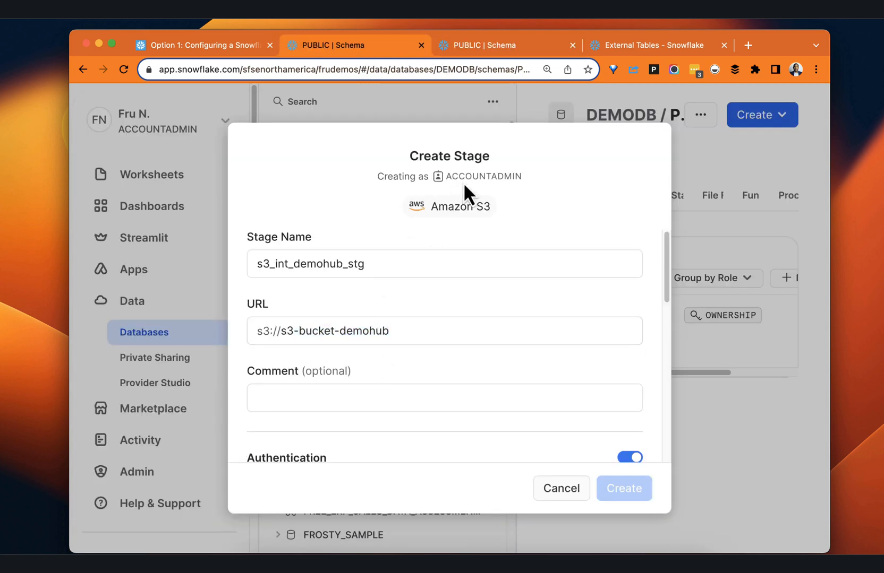
pyautogui.scroll(-3, 453, 330)
pyautogui.scroll(-6, 457, 395)
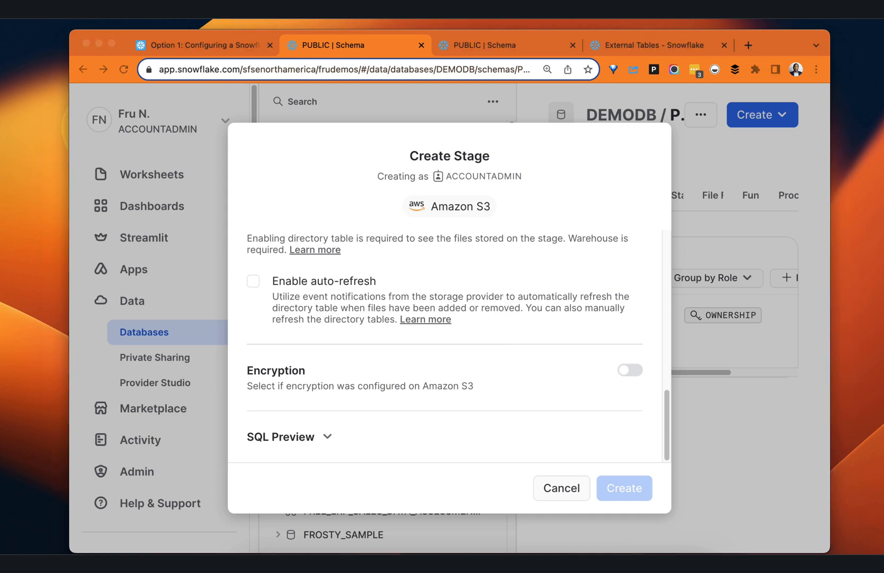
pyautogui.click(484, 47)
pyautogui.click(638, 47)
# - Add blank lines below the Create Stage comment and number the comment 2
pyautogui.scroll(-2, 411, 246)
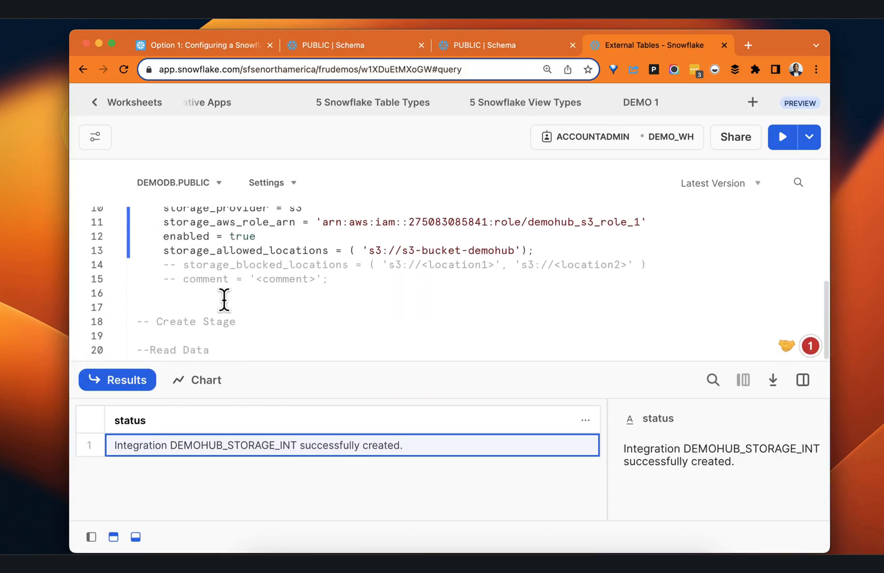
pyautogui.click(242, 322)
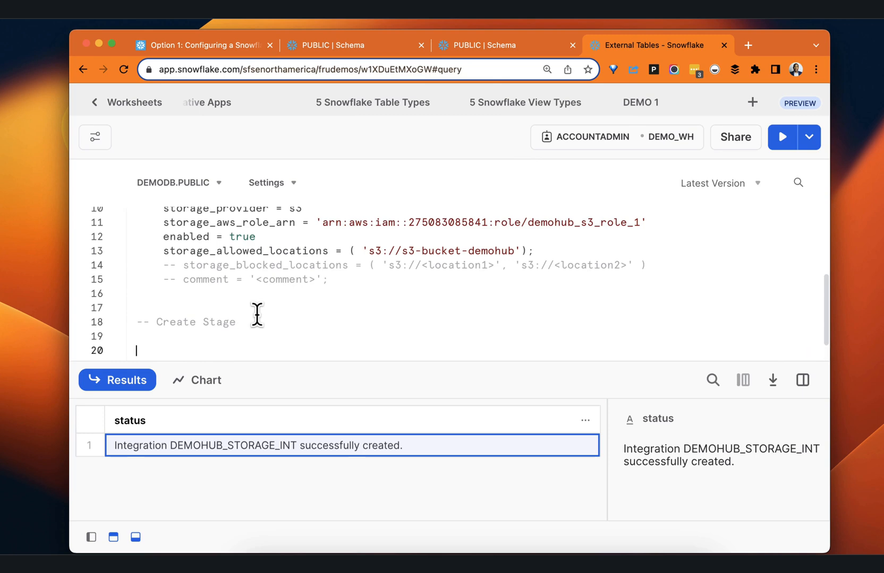
pyautogui.scroll(5, 293, 297)
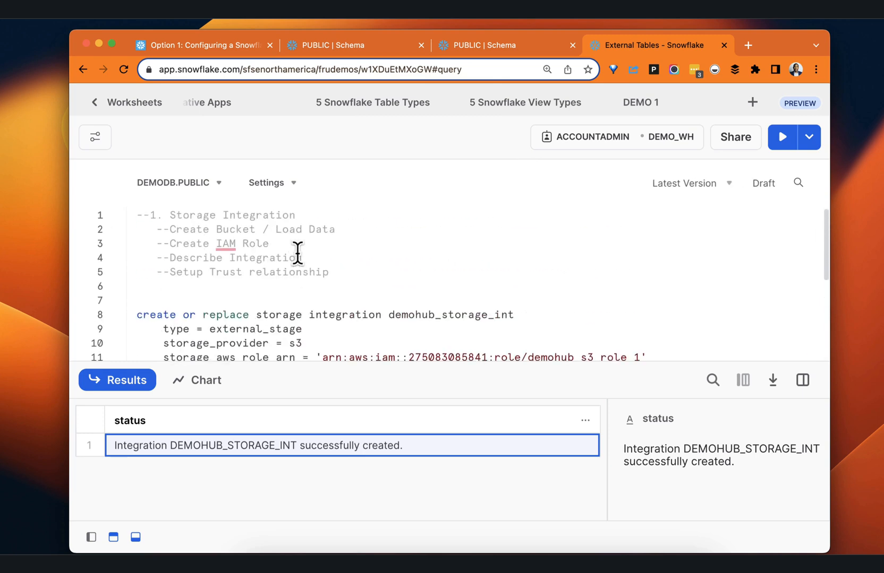
pyautogui.scroll(-5, 287, 258)
pyautogui.scroll(5, 239, 302)
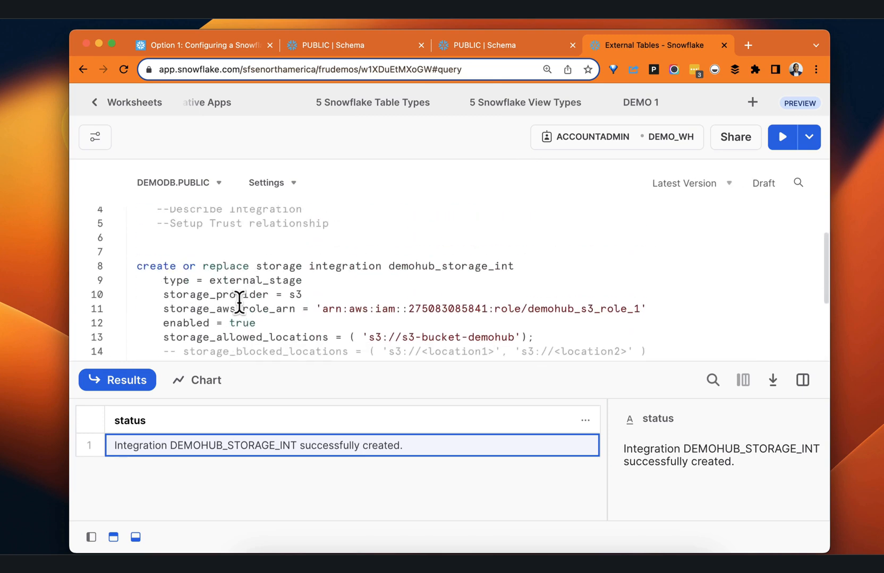
pyautogui.scroll(-6, 223, 312)
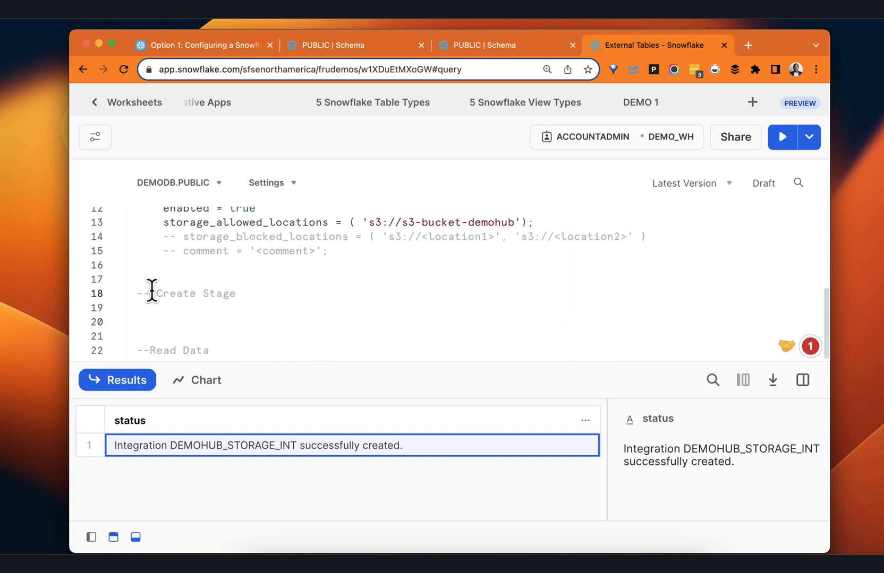
pyautogui.click(151, 293)
pyautogui.write('2.')
pyautogui.click(193, 318)
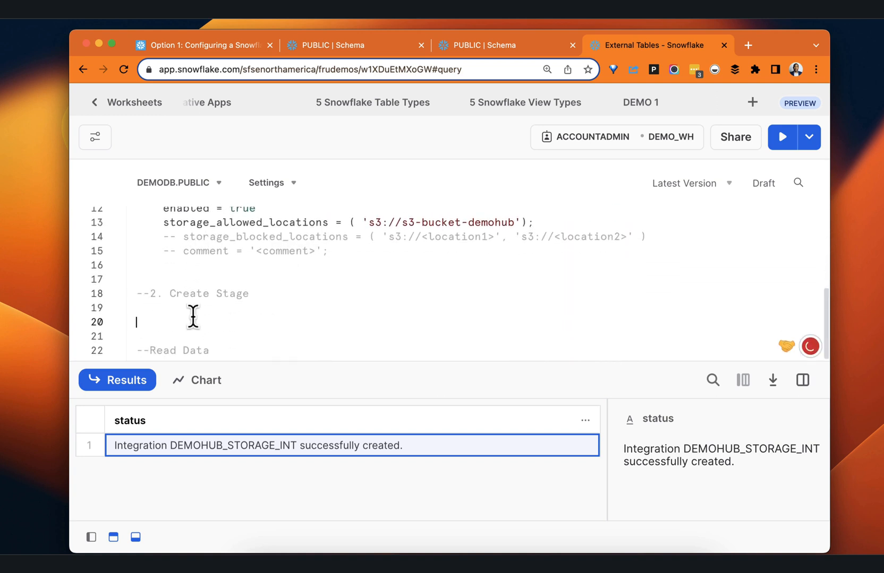
# - Insert a CREATE OR REPLACE STAGE s3_int_demohub statement with URL 's3://s3-bucket-demohub', STORAGE_INTEGRATION = S3_STORAGE_INT, and DIRECTORY's ENABLE and AUTO_REFRESH set to true
pyautogui.click(174, 308)
pyautogui.write("CREATE OR REPLACE STAGE s3_int_demohub     URL = 's3://s3-bucket-demohub'     STORAGE_INTEGRATION = S3_STORAGE_INT     DIRECTORY = ( ENABLE = true AUTO_REFRESH = true );")
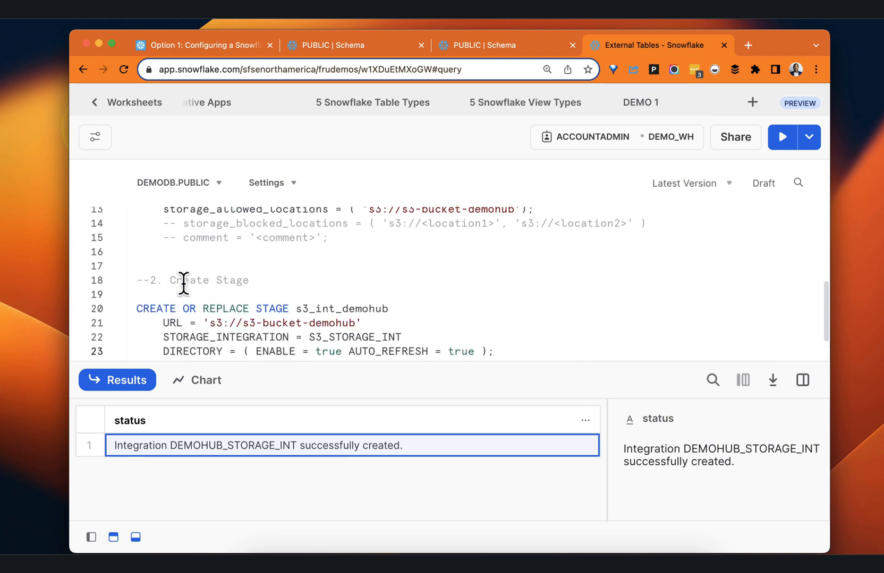
pyautogui.scroll(-4, 233, 277)
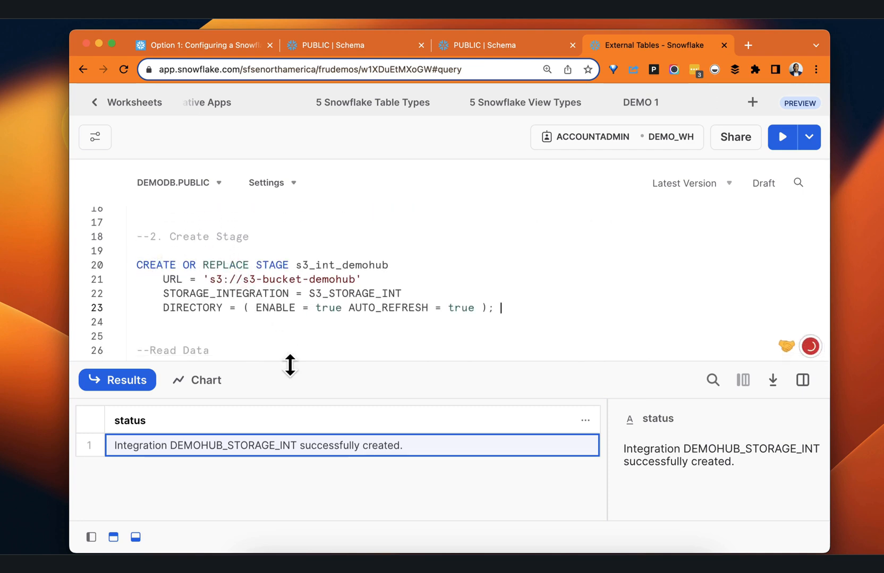
# - Collapse the query results and add a block of blank lines below the stage statement
pyautogui.moveTo(290, 361); pyautogui.dragTo(294, 411)
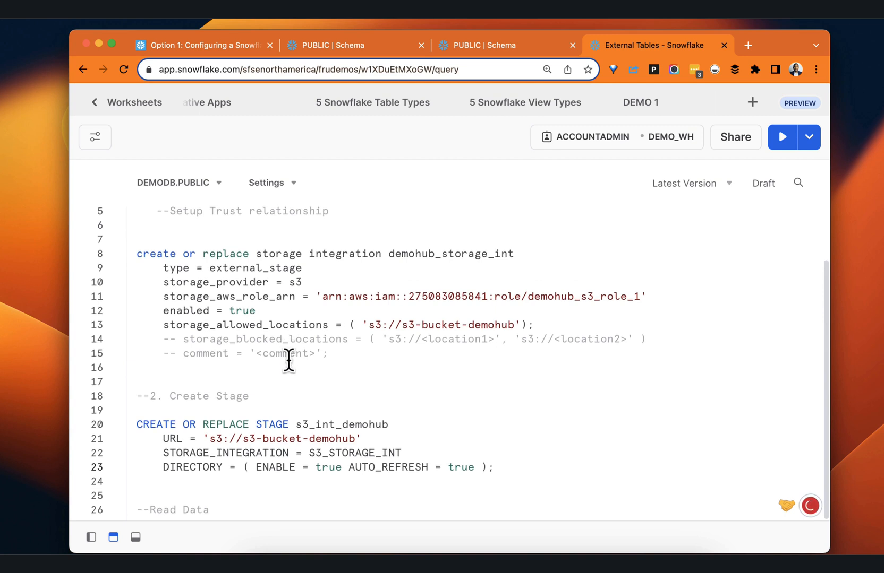
pyautogui.click(508, 465)
pyautogui.press('Return')
pyautogui.press('Return')
pyautogui.press('Return')
pyautogui.press('Return')
pyautogui.press('Return')
pyautogui.press('Return')
pyautogui.press('Return')
pyautogui.press('Return')
pyautogui.press('Return')
pyautogui.press('Return')
pyautogui.press('Return')
pyautogui.press('Return')
pyautogui.press('Return')
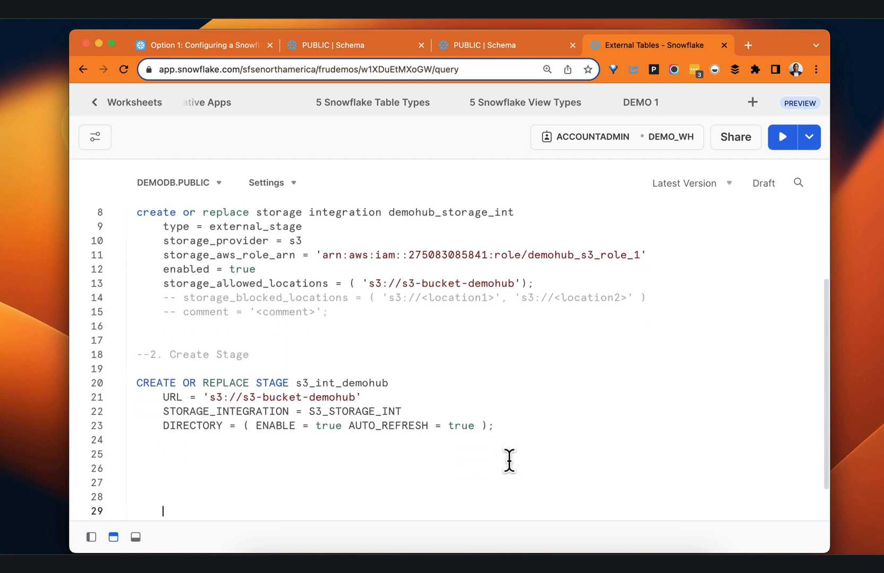
pyautogui.press('Return')
pyautogui.press('Return')
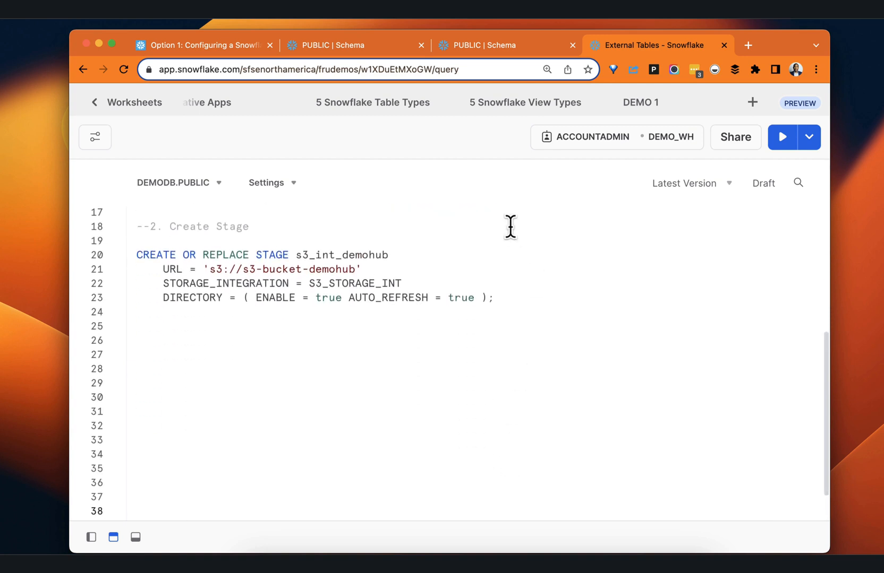
# - Rename the stage in the statement to s3_demohub_stg and compare its URL with the integration's storage_allowed_locations
pyautogui.click(165, 254)
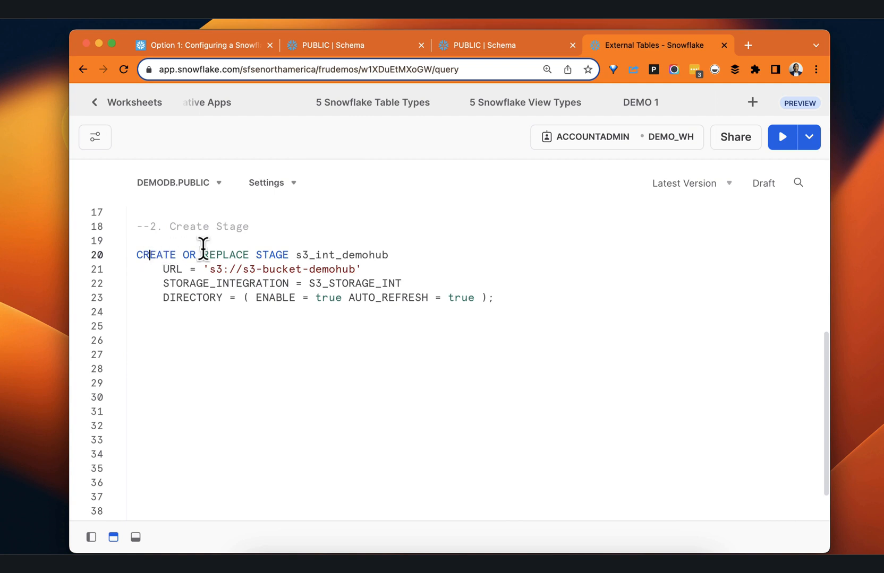
pyautogui.click(296, 255)
pyautogui.moveTo(341, 255); pyautogui.dragTo(315, 253)
pyautogui.press('BackSpace')
pyautogui.write('g')
pyautogui.moveTo(162, 269); pyautogui.dragTo(381, 269)
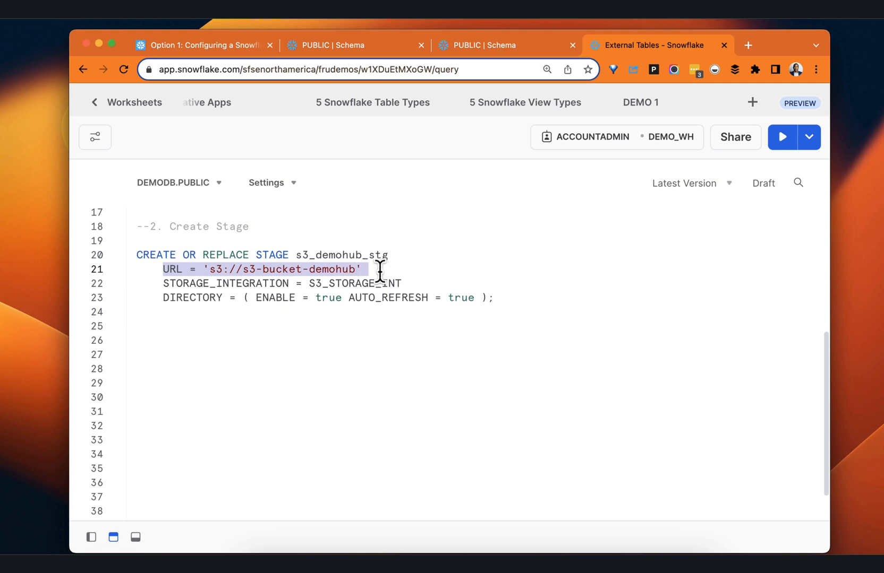
pyautogui.scroll(3, 283, 273)
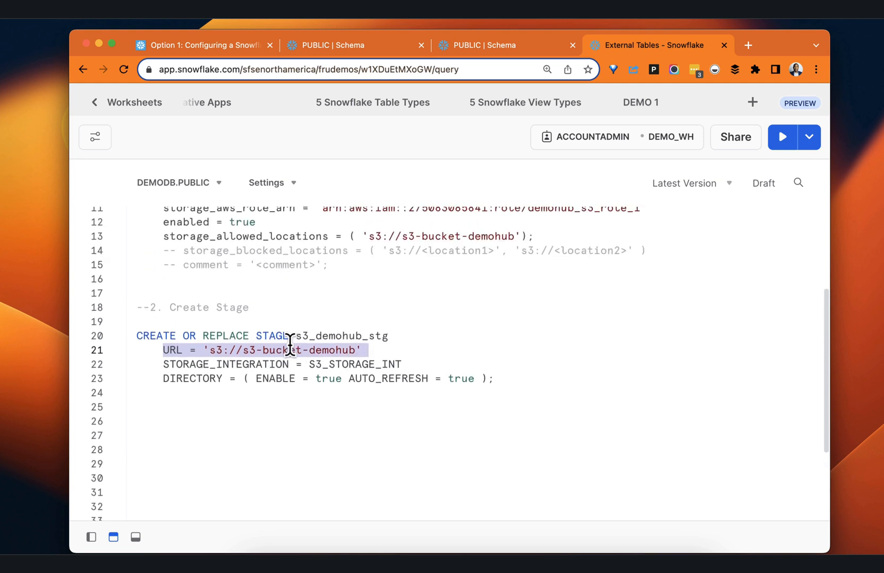
pyautogui.click(215, 350)
pyautogui.moveTo(395, 237); pyautogui.dragTo(445, 231)
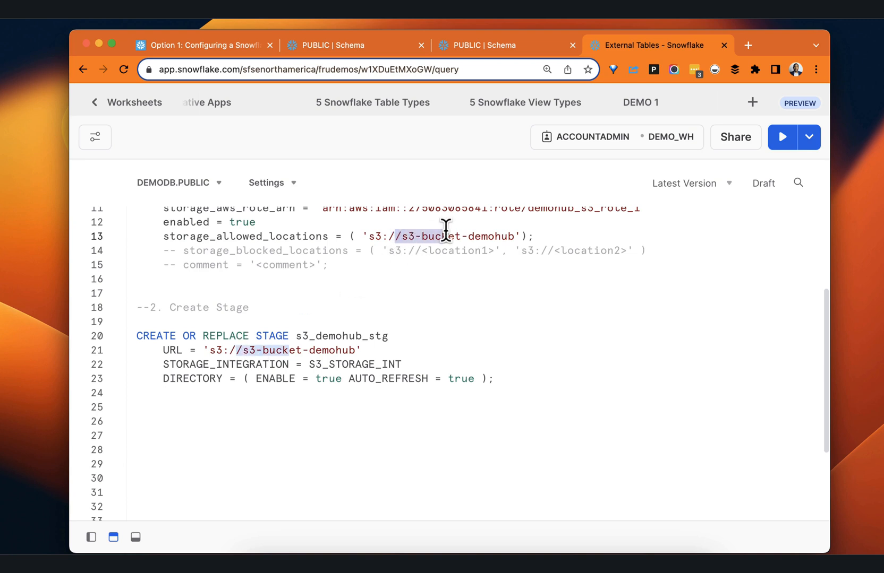
pyautogui.scroll(-2, 340, 281)
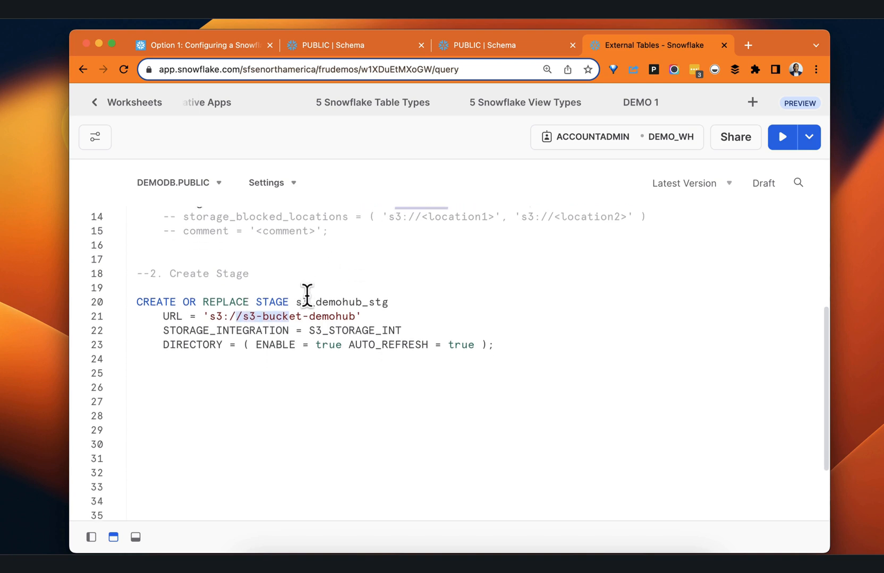
# - Replace S3_STORAGE_INT in the stage statement with the integration name demohub_storage_int, copied from the storage integration statement
pyautogui.moveTo(162, 321); pyautogui.dragTo(400, 321)
pyautogui.scroll(1, 409, 319)
pyautogui.scroll(4, 409, 319)
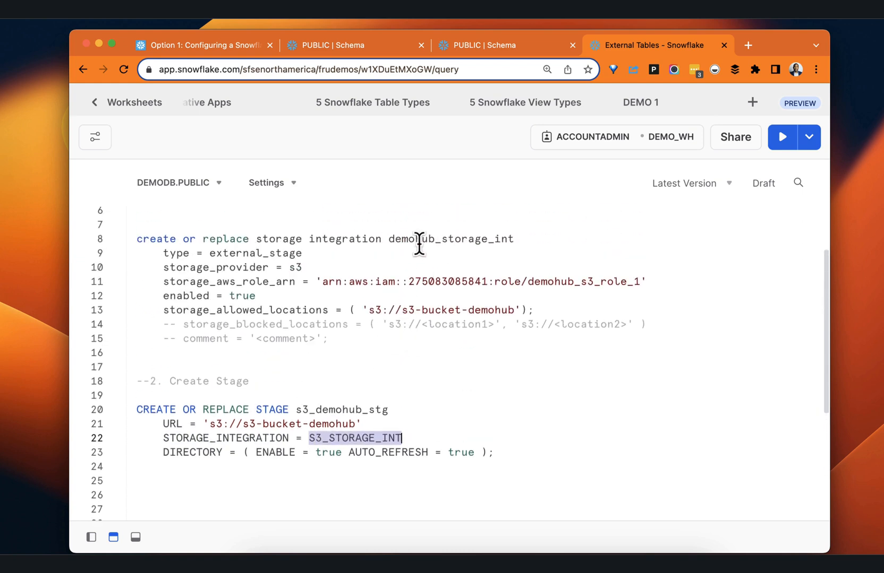
pyautogui.moveTo(388, 238); pyautogui.dragTo(526, 235)
pyautogui.press('super+c')
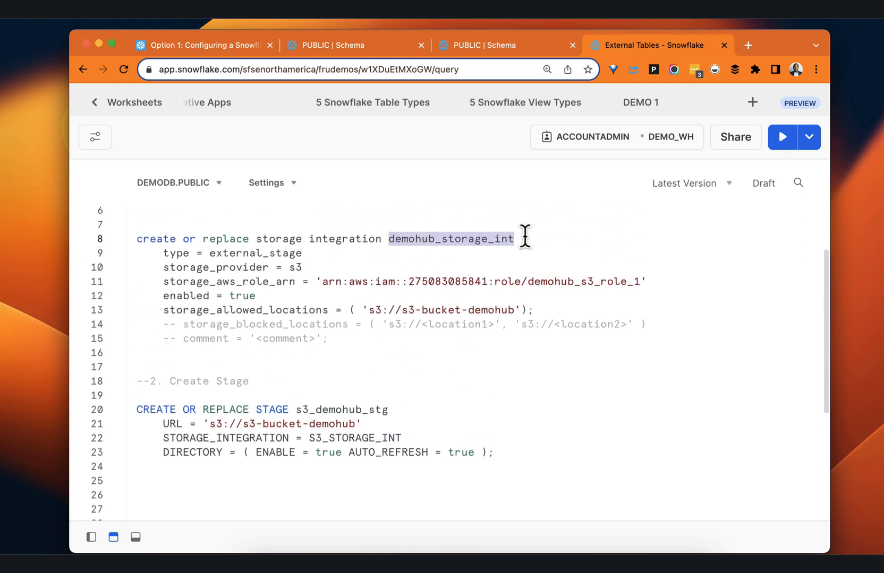
pyautogui.scroll(-6, 382, 297)
pyautogui.moveTo(309, 269); pyautogui.dragTo(430, 265)
pyautogui.press('super+v')
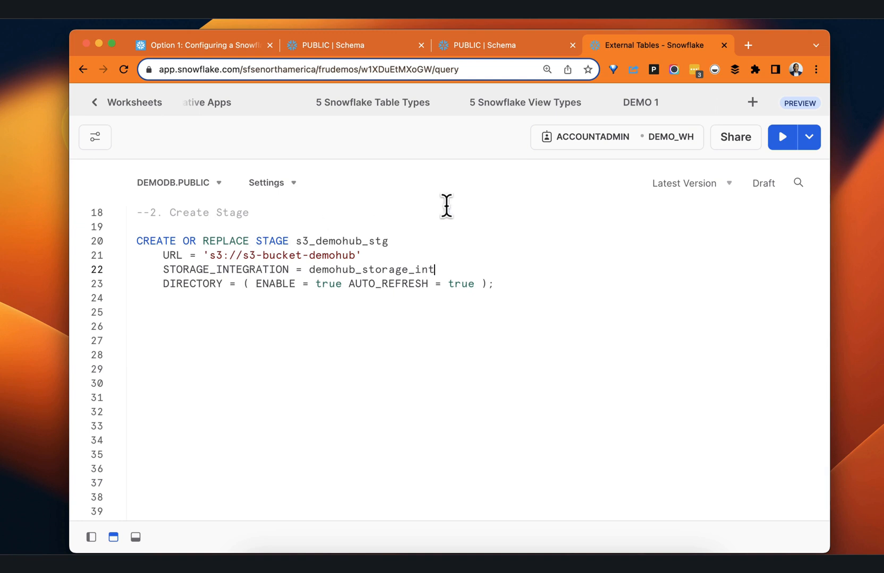
# - Try to create the stage s3_demohub_stg by running its statement, and enlarge the results area to read the output
pyautogui.moveTo(499, 284); pyautogui.dragTo(101, 243)
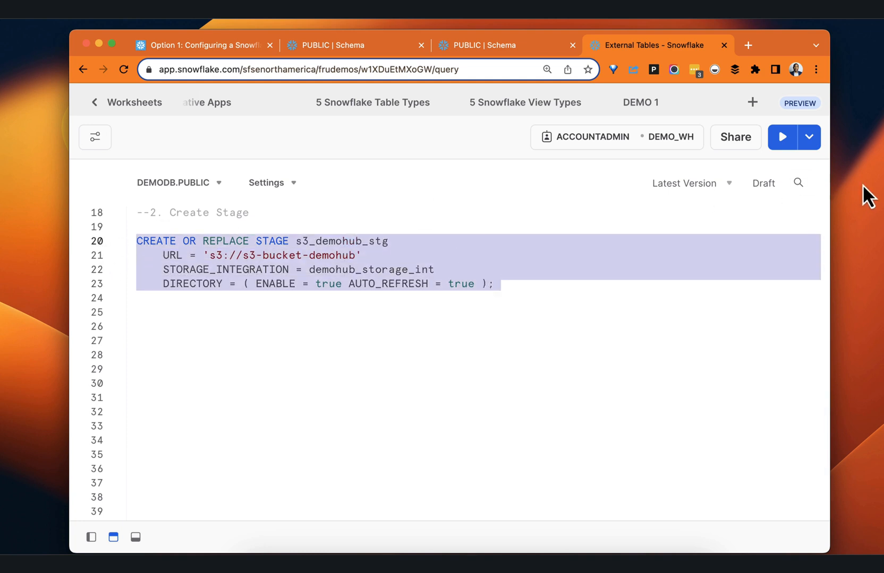
pyautogui.click(782, 139)
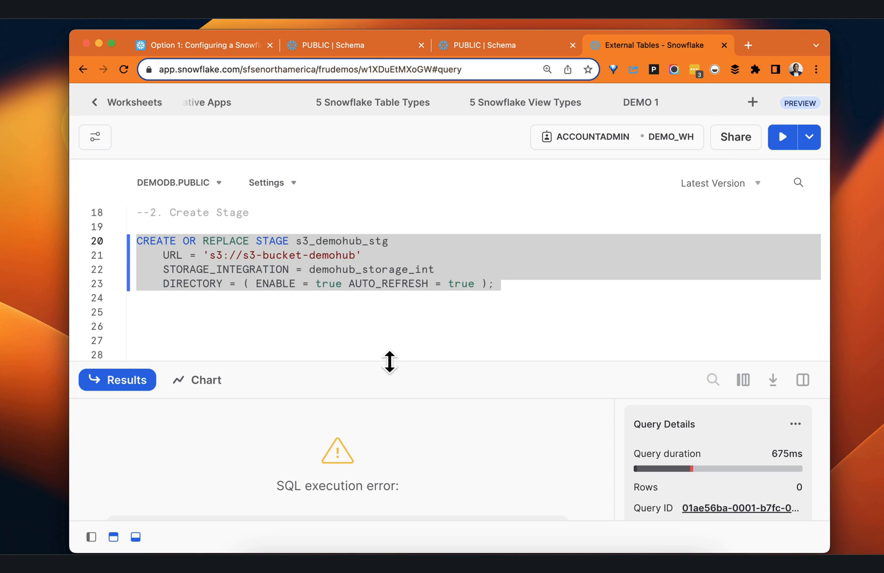
pyautogui.moveTo(389, 362); pyautogui.dragTo(378, 286)
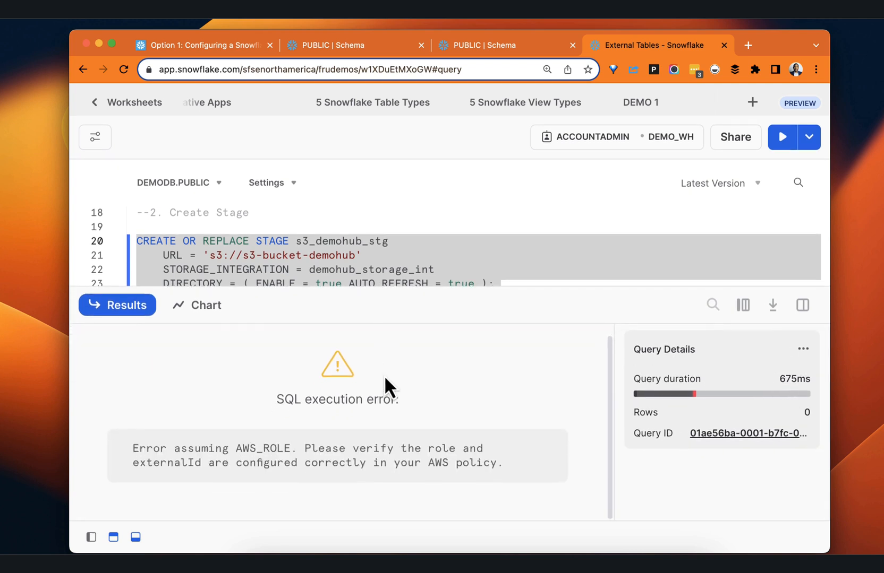
pyautogui.moveTo(131, 449); pyautogui.dragTo(263, 448)
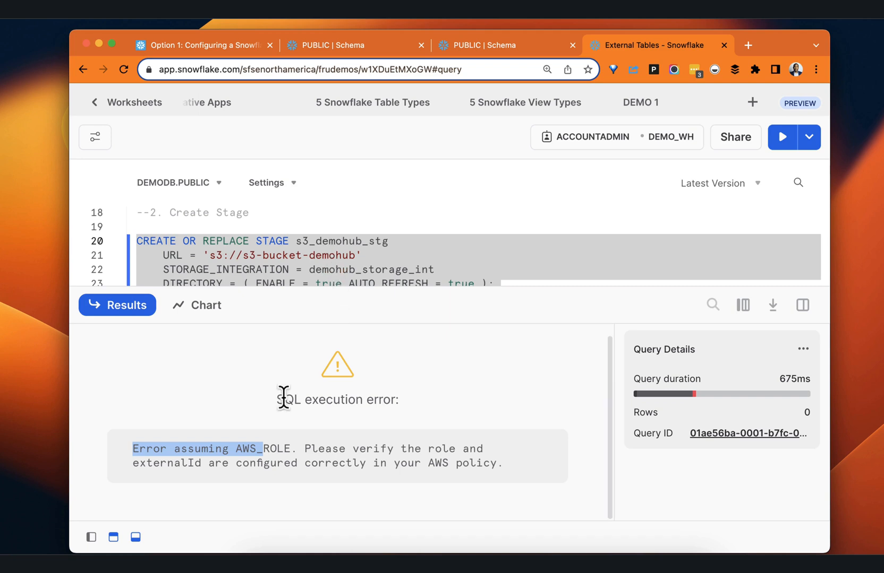
# - Check the AWS role error, shrink the results area and add blank lines between the storage integration statement and the Create Stage comment
pyautogui.click(193, 452)
pyautogui.moveTo(236, 448); pyautogui.dragTo(292, 445)
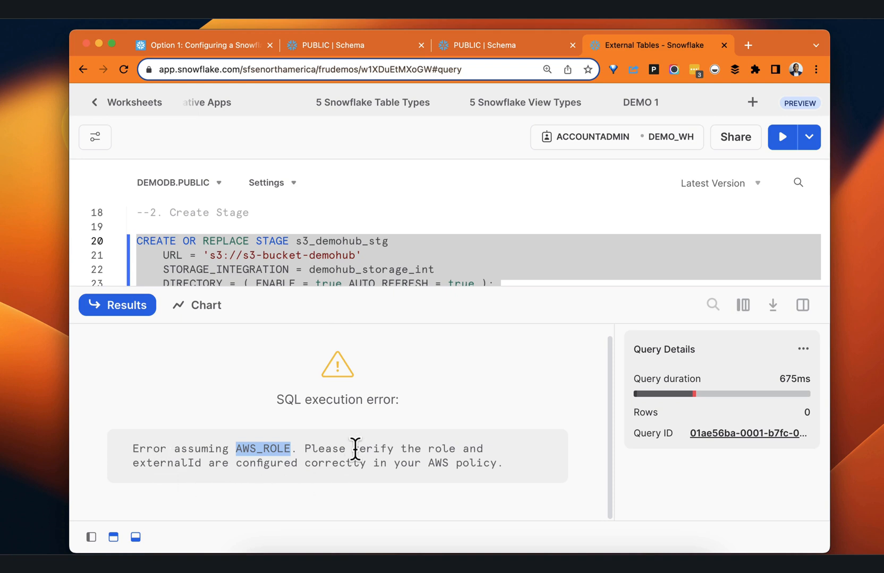
pyautogui.moveTo(340, 287); pyautogui.dragTo(340, 370)
pyautogui.scroll(2, 326, 328)
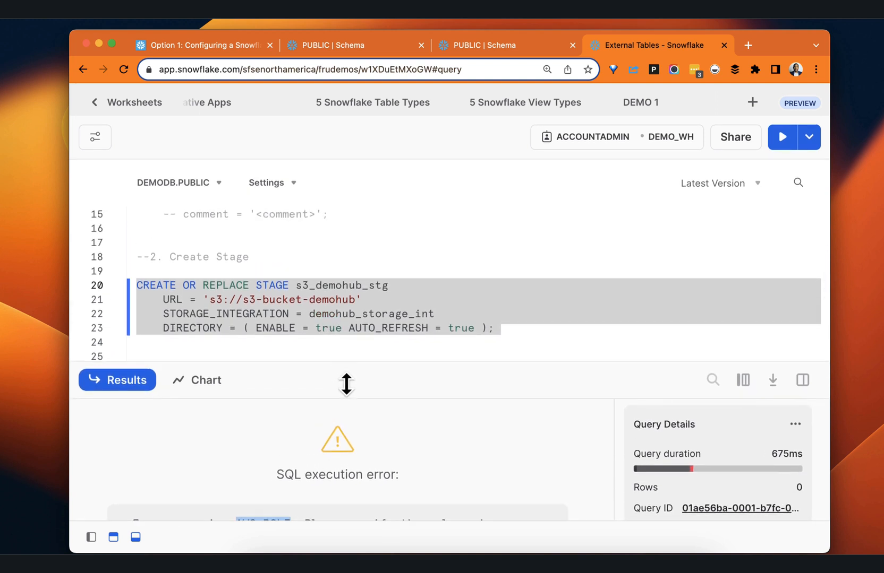
pyautogui.scroll(2, 358, 265)
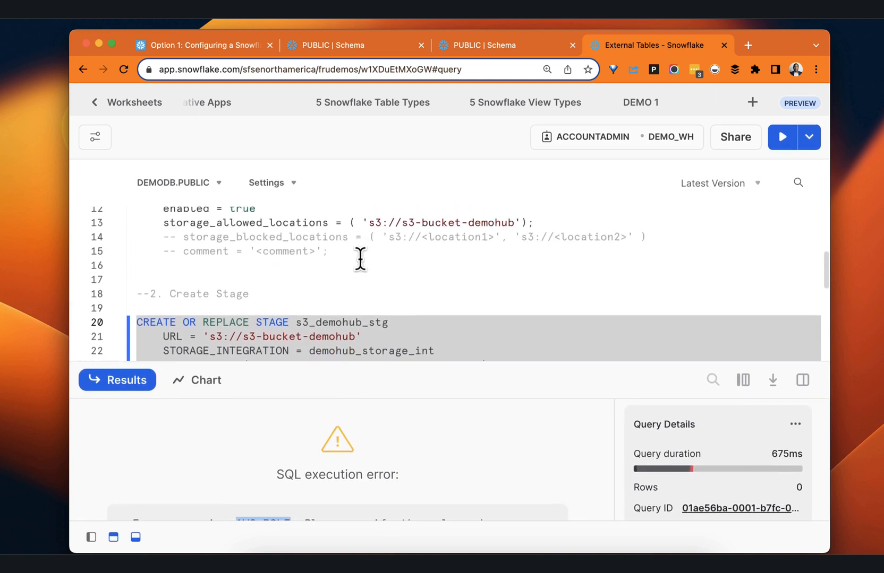
pyautogui.click(360, 256)
pyautogui.press('Return')
pyautogui.press('Return')
pyautogui.press('Return')
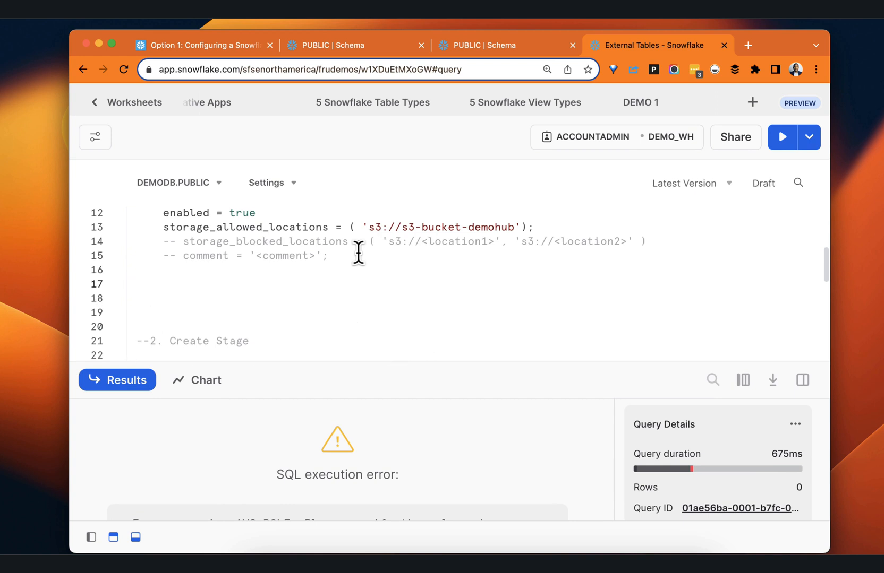
# - Begin a describe statement on line 17 and copy the name demohub_storage_int from the storage integration statement
pyautogui.press('super+Tab')
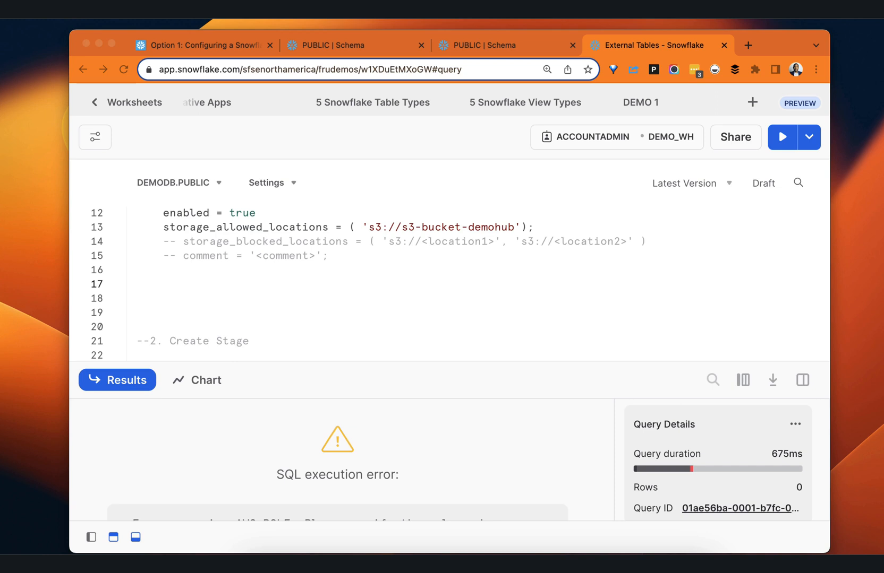
pyautogui.click(165, 286)
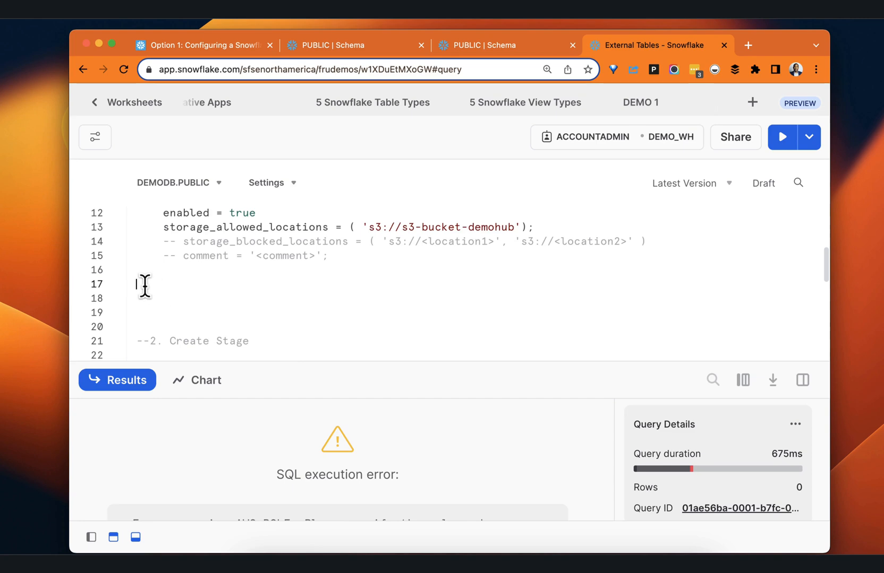
pyautogui.write('descrie')
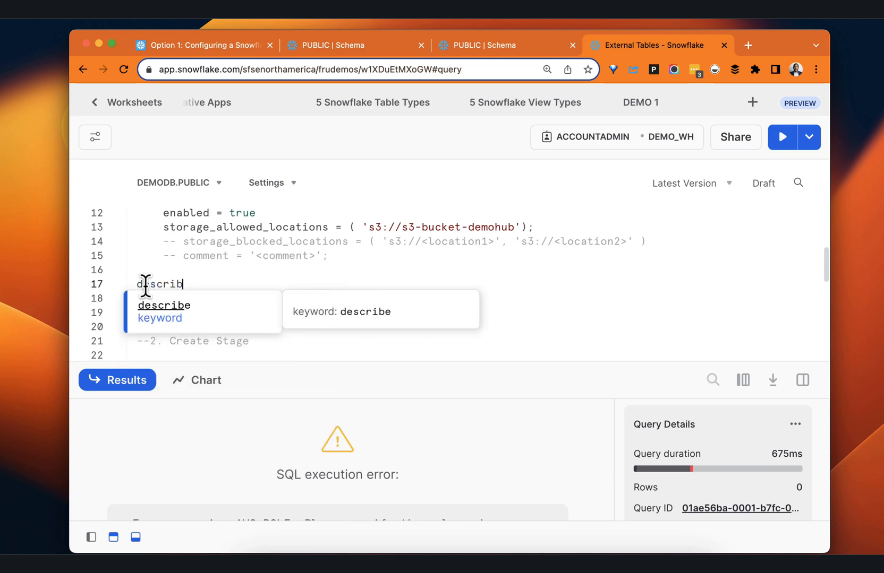
pyautogui.write('e')
pyautogui.scroll(5, 191, 262)
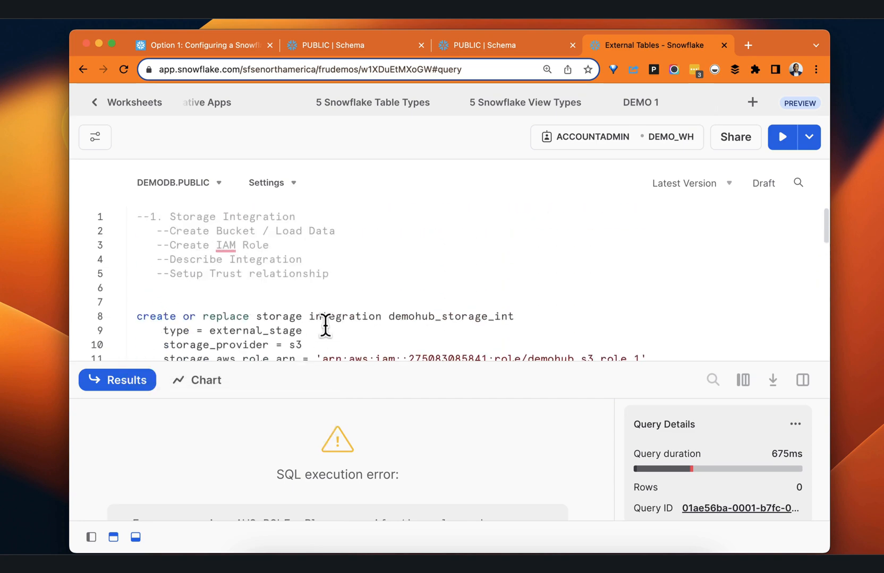
pyautogui.moveTo(389, 317); pyautogui.dragTo(516, 321)
pyautogui.press('super+c')
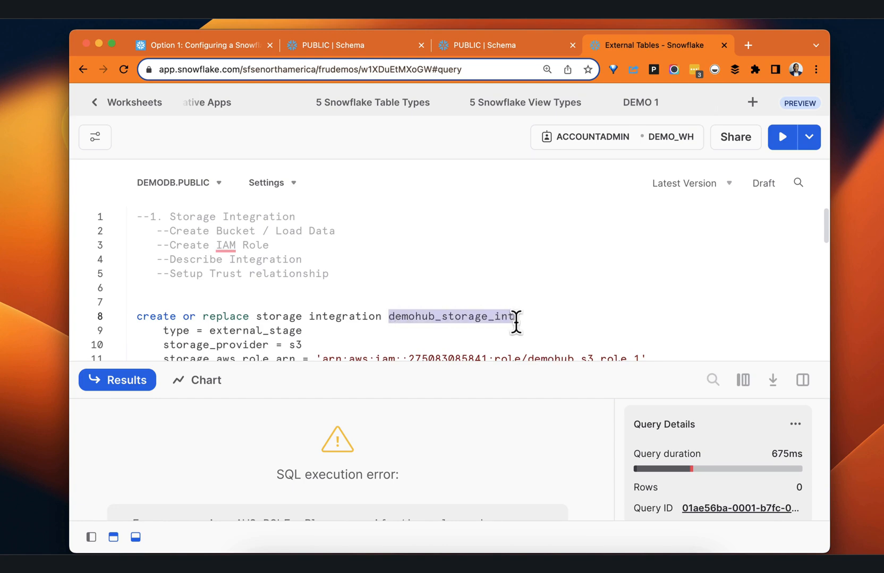
# - Complete line 17 as "describe integration demohub_storage_int;" using the copied integration name
pyautogui.scroll(-5, 337, 331)
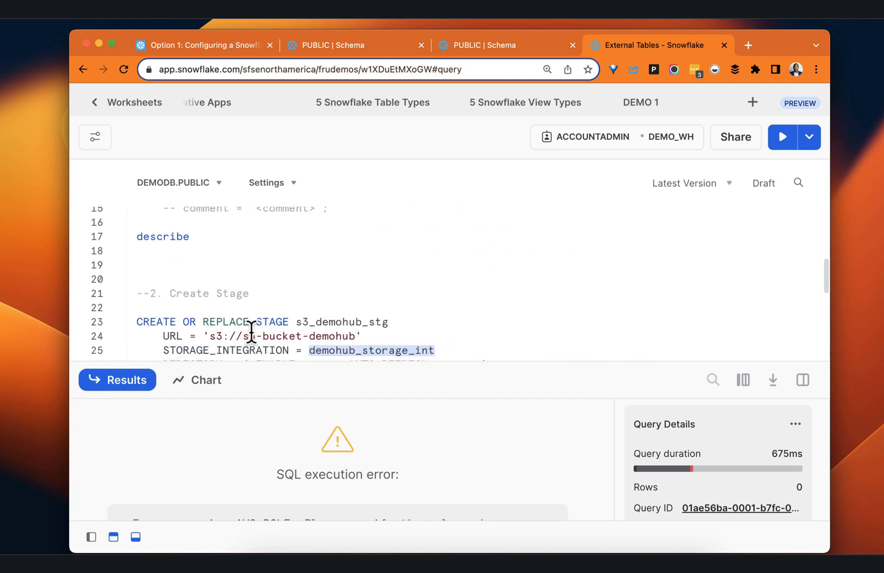
pyautogui.click(203, 232)
pyautogui.write('inte')
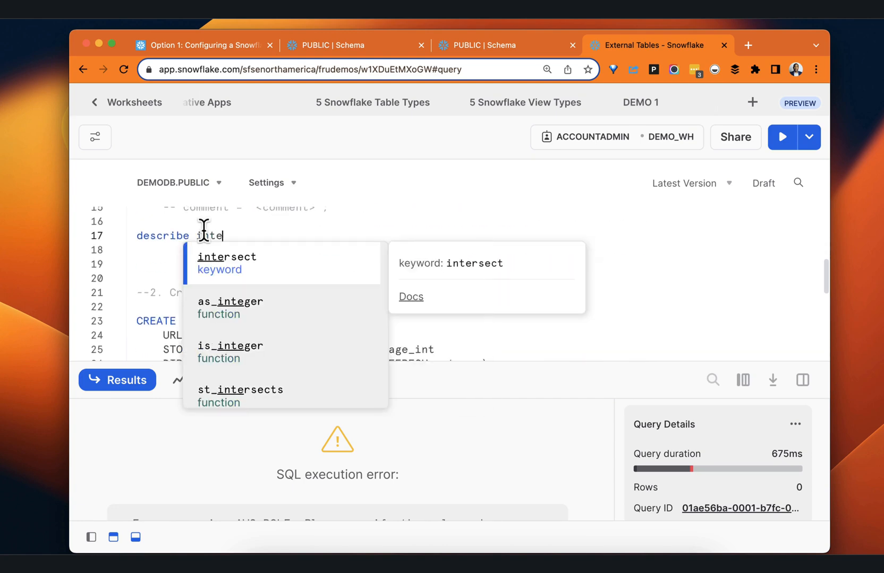
pyautogui.write('gration')
pyautogui.press('super+v')
pyautogui.write(";'")
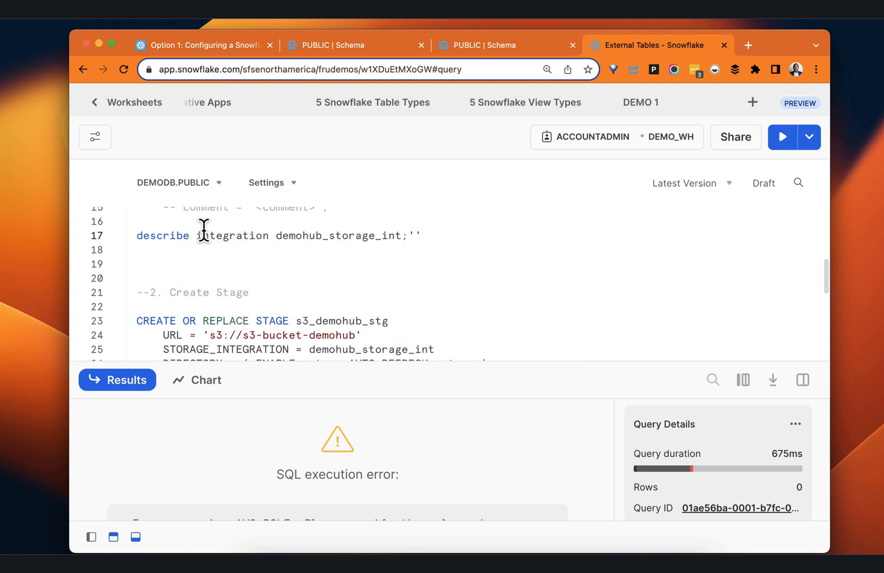
pyautogui.press('BackSpace')
pyautogui.press('BackSpace')
# - Run the describe statement for demohub_storage_int and enlarge the results area to show its properties
pyautogui.moveTo(409, 236); pyautogui.dragTo(102, 237)
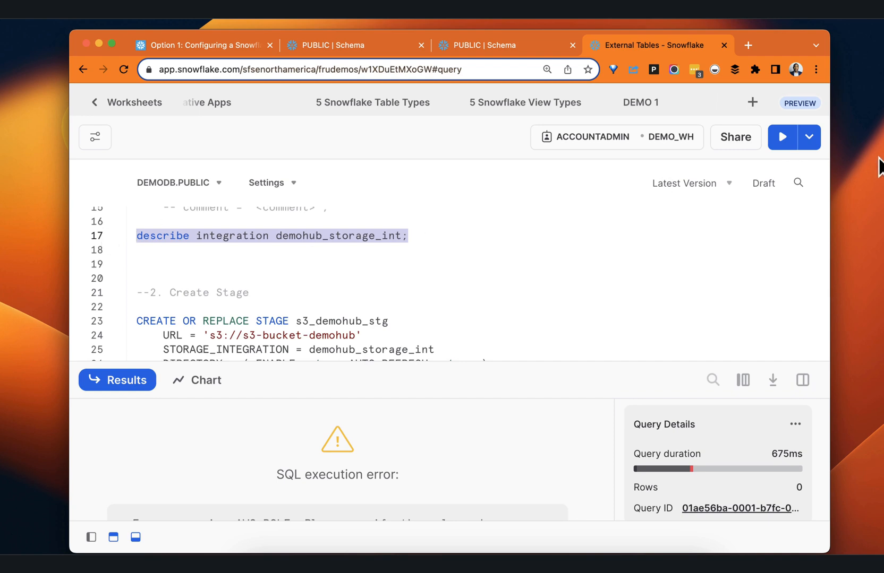
pyautogui.click(797, 144)
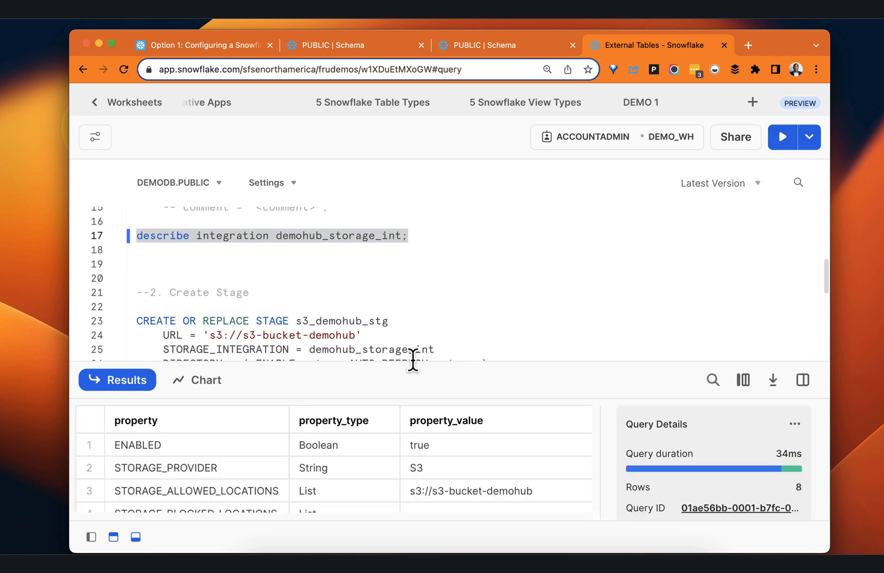
pyautogui.moveTo(412, 363); pyautogui.dragTo(393, 265)
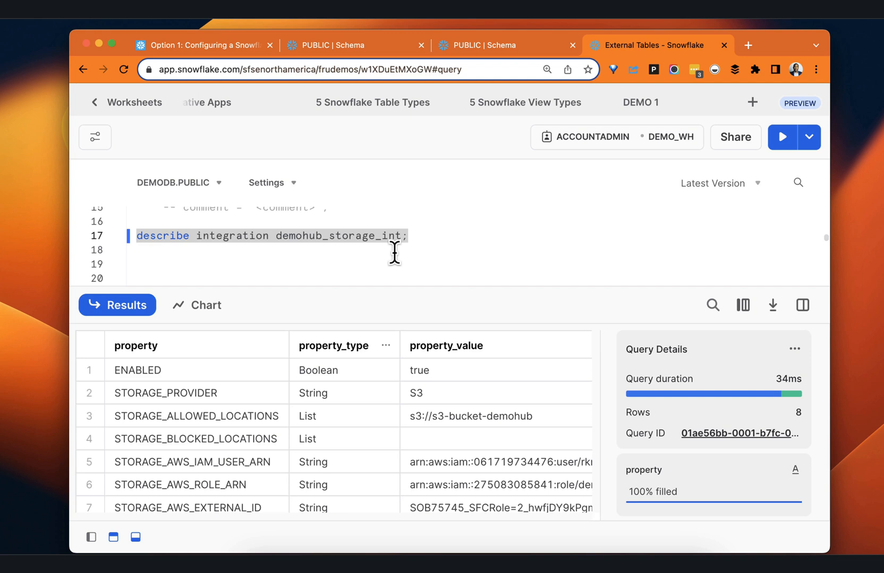
pyautogui.scroll(-2, 441, 385)
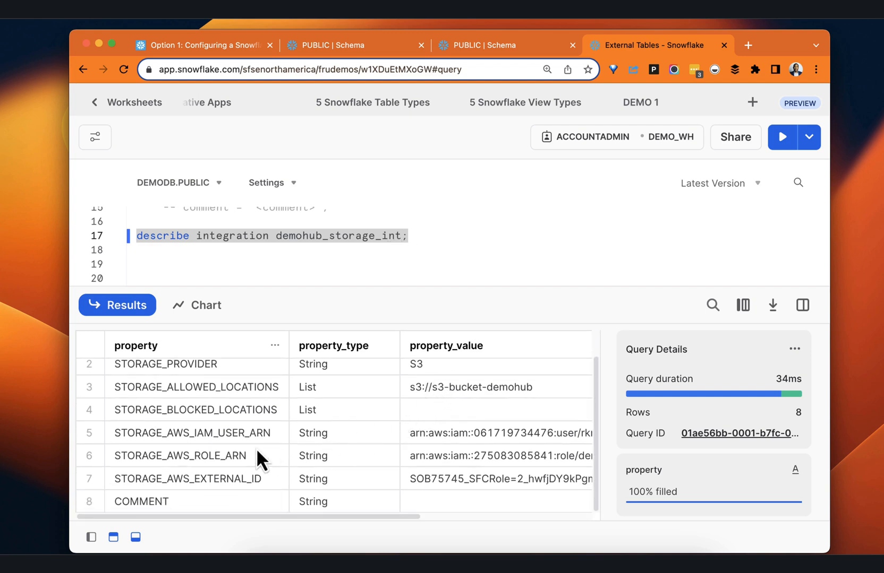
# - Examine the STORAGE_AWS_IAM_USER_ARN and STORAGE_AWS_EXTERNAL_ID properties and their values in the integration description
pyautogui.click(143, 433)
pyautogui.keyDown('shift'); pyautogui.click(483, 431); pyautogui.keyUp('shift')
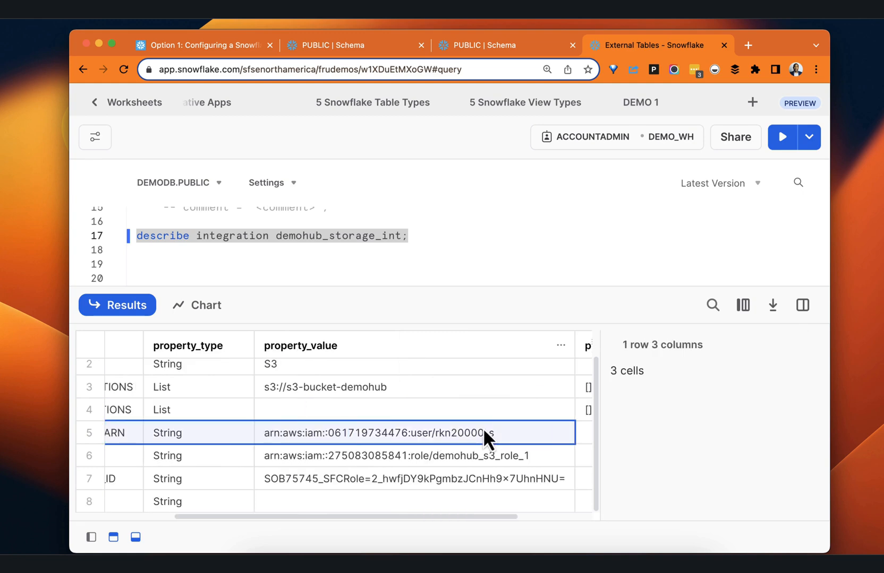
pyautogui.click(466, 437)
pyautogui.scroll(2, 466, 437)
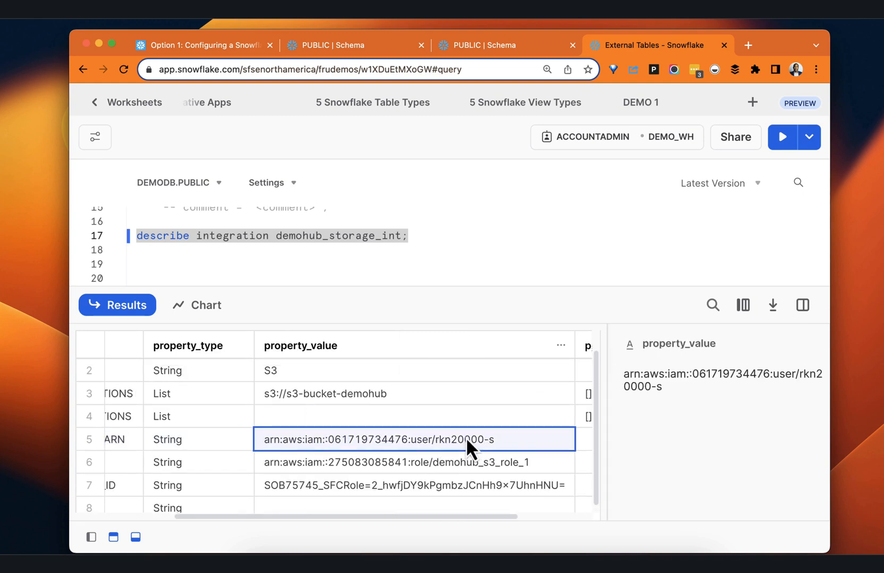
pyautogui.hscroll(-5, 319, 435)
pyautogui.scroll(-1, 318, 436)
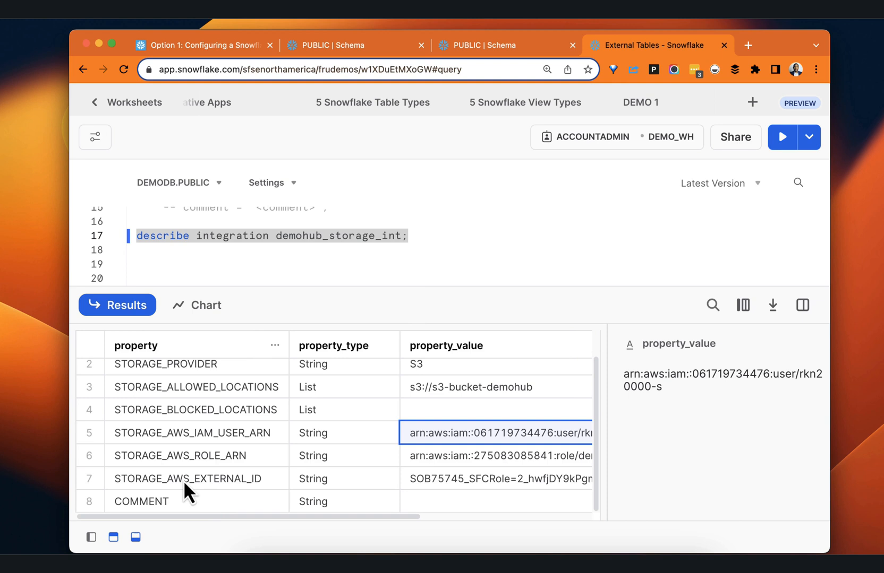
pyautogui.click(136, 480)
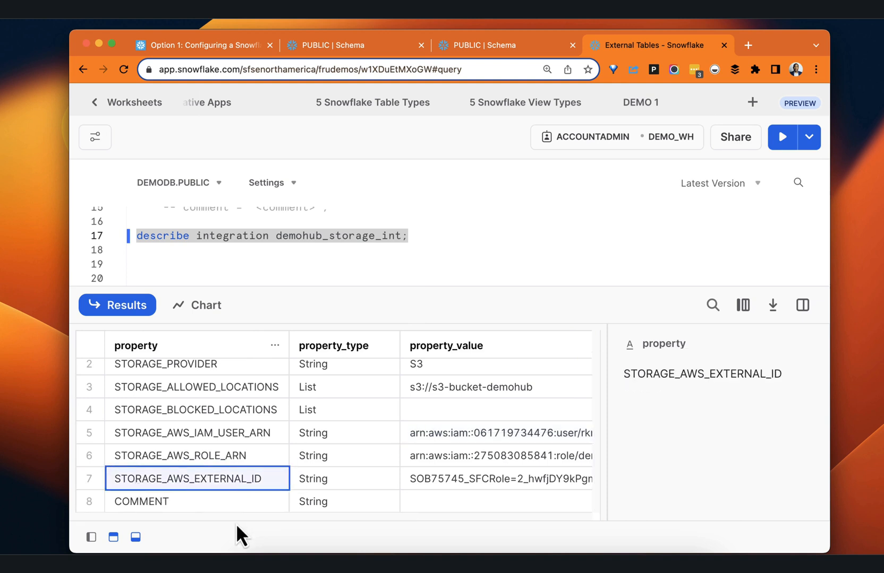
pyautogui.moveTo(237, 518); pyautogui.dragTo(376, 511)
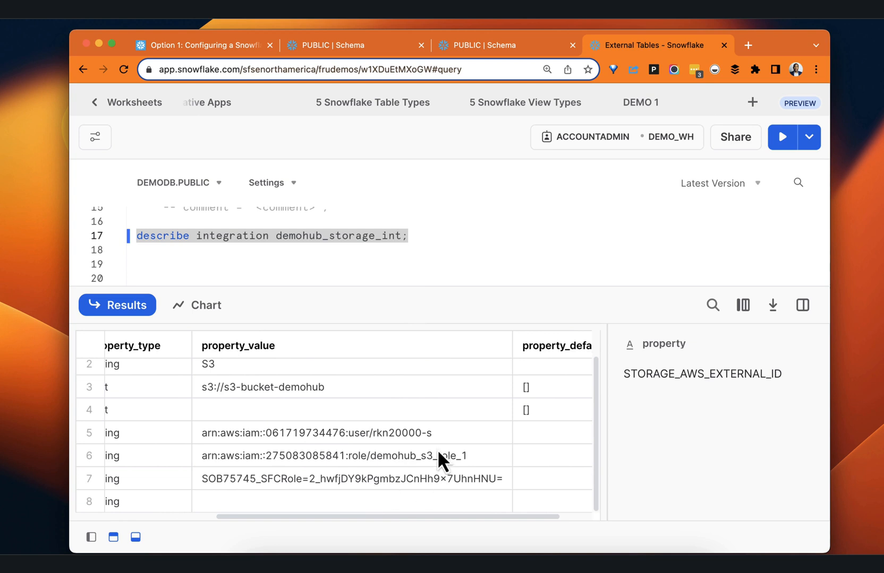
pyautogui.click(409, 439)
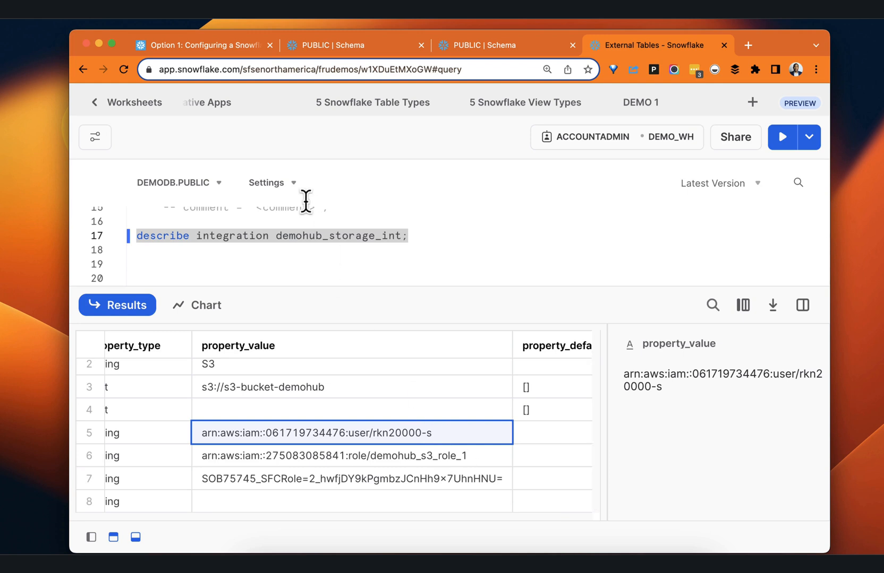
# - Recreate the storage integration demohub_storage_int by running its create or replace statement again
pyautogui.click(306, 221)
pyautogui.scroll(3, 309, 228)
pyautogui.scroll(5, 309, 229)
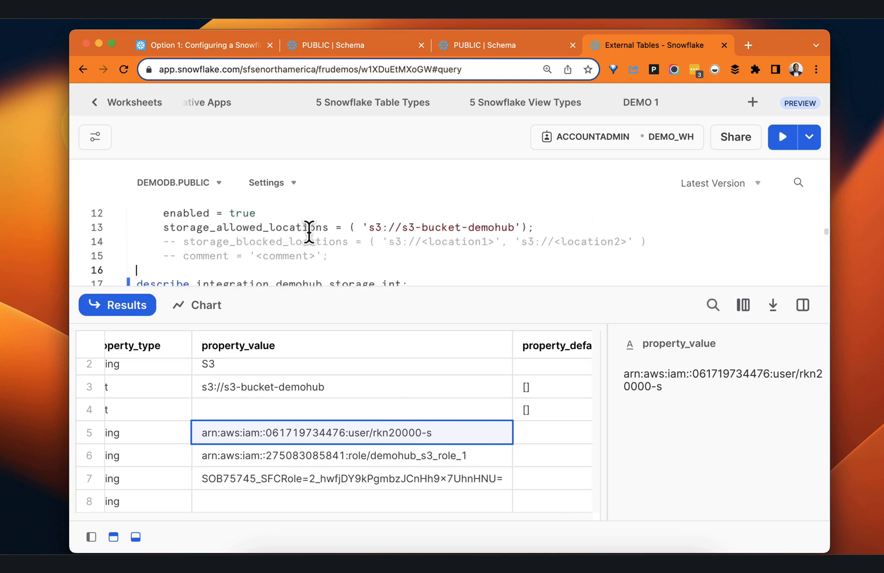
pyautogui.click(314, 237)
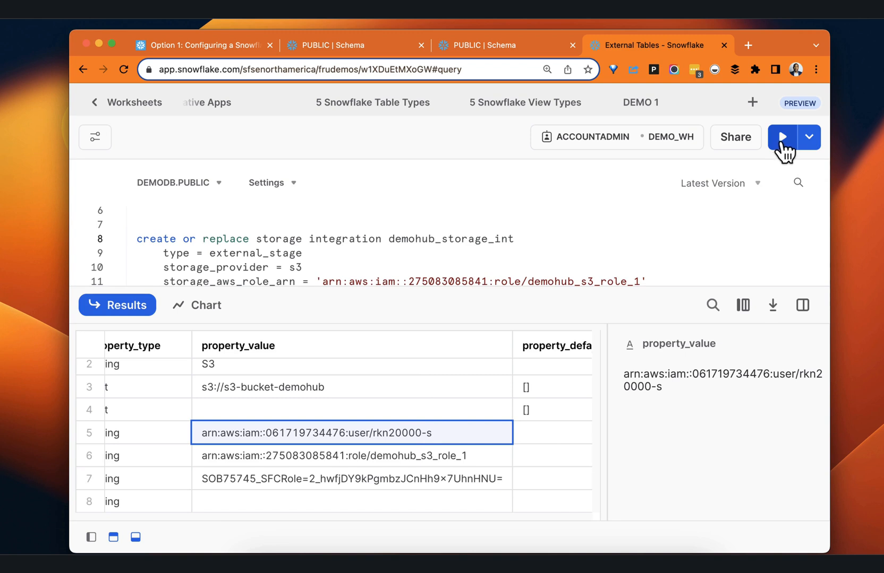
pyautogui.click(782, 138)
# - Run the describe statement again for the recreated integration demohub_storage_int
pyautogui.scroll(-5, 323, 245)
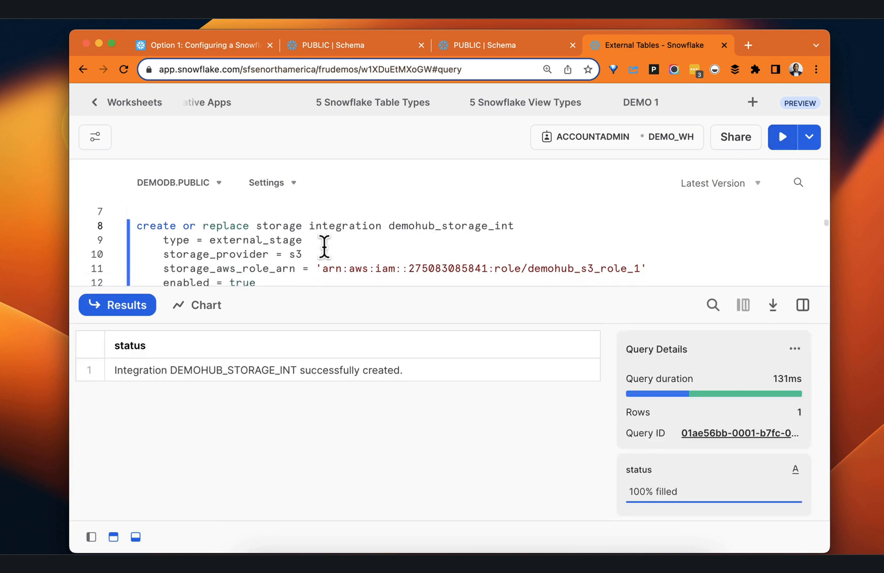
pyautogui.click(326, 238)
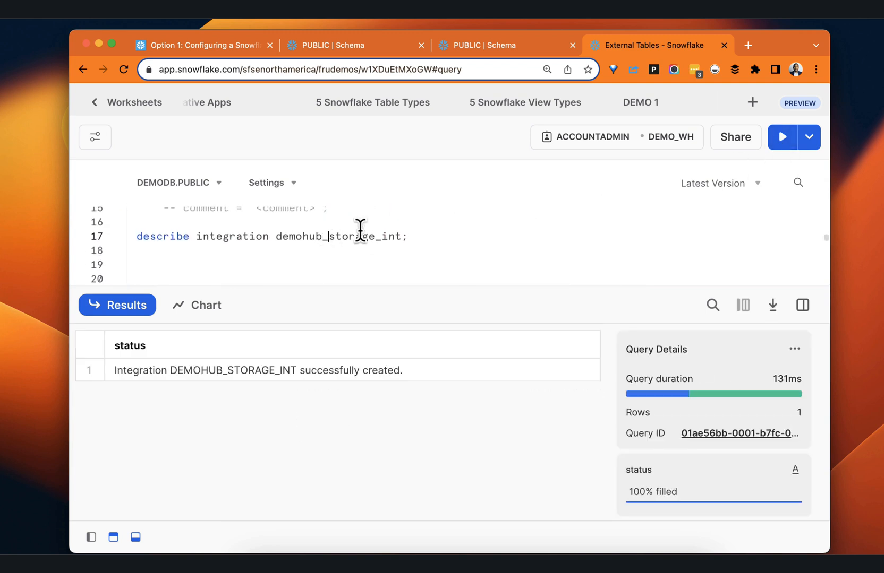
pyautogui.click(781, 141)
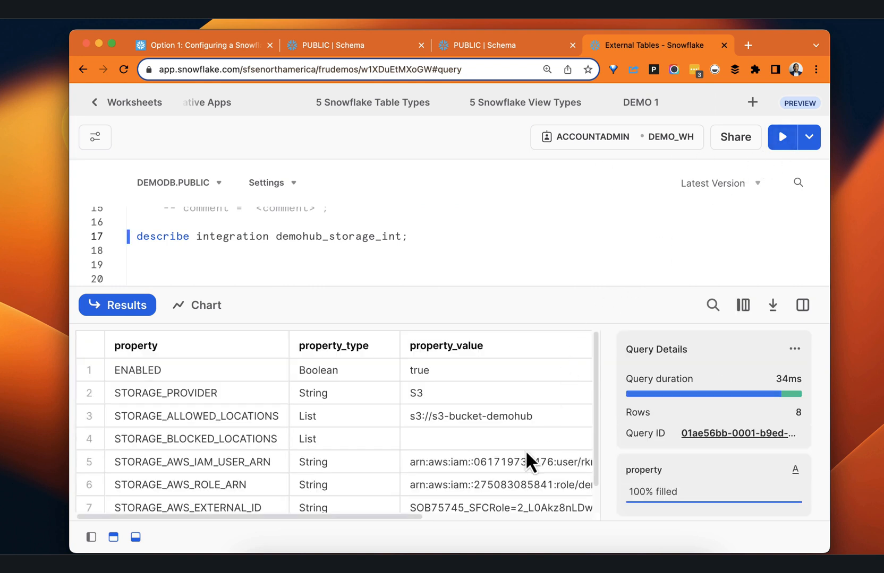
# - Compare the full property values of the IAM user ARN and the external ID in the refreshed description
pyautogui.moveTo(393, 518); pyautogui.dragTo(572, 515)
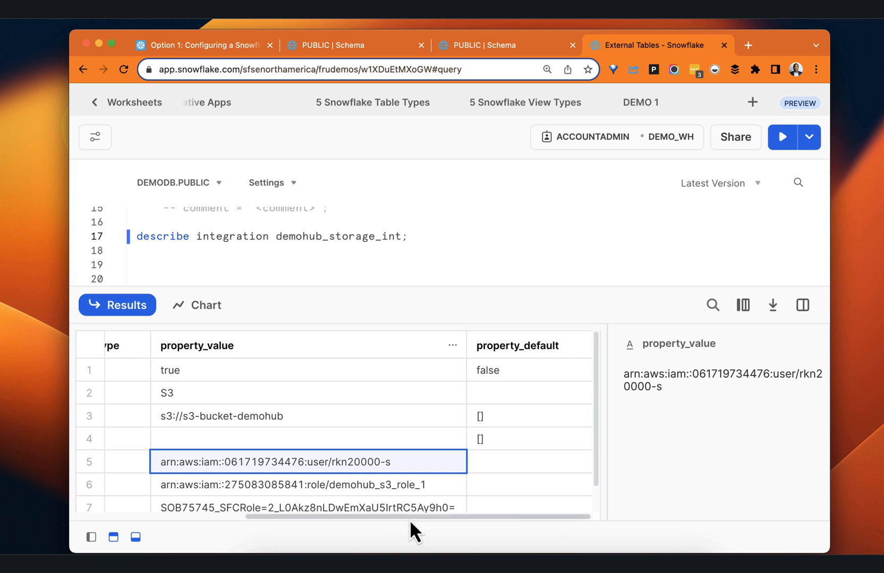
pyautogui.press('Down')
pyautogui.press('Down')
pyautogui.moveTo(411, 516); pyautogui.dragTo(174, 516)
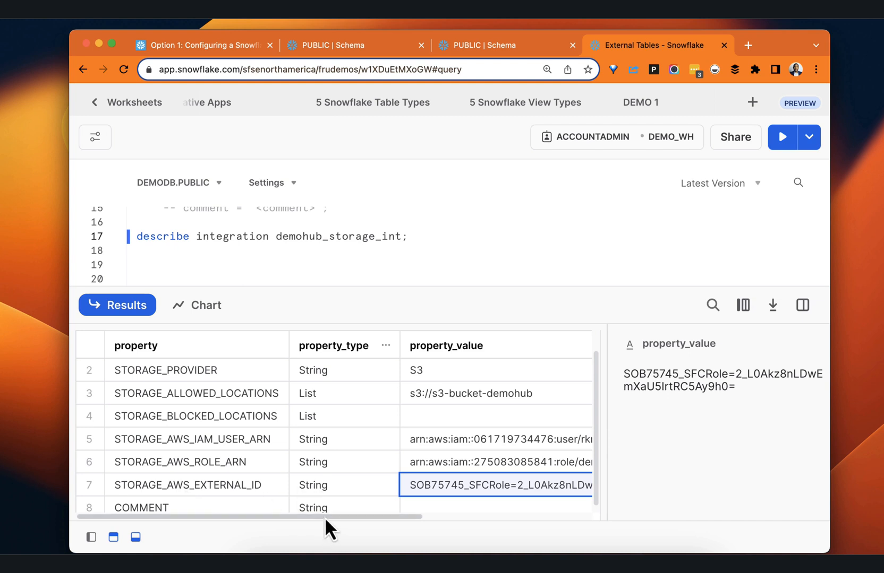
pyautogui.hscroll(5, 457, 451)
pyautogui.click(485, 439)
pyautogui.hscroll(-3, 412, 518)
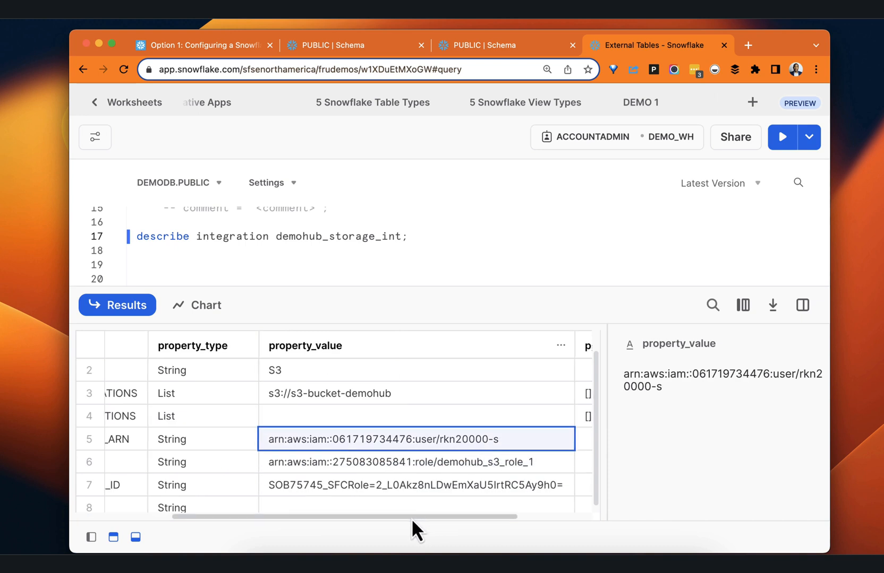
pyautogui.hscroll(5, 403, 518)
pyautogui.hscroll(-2, 420, 515)
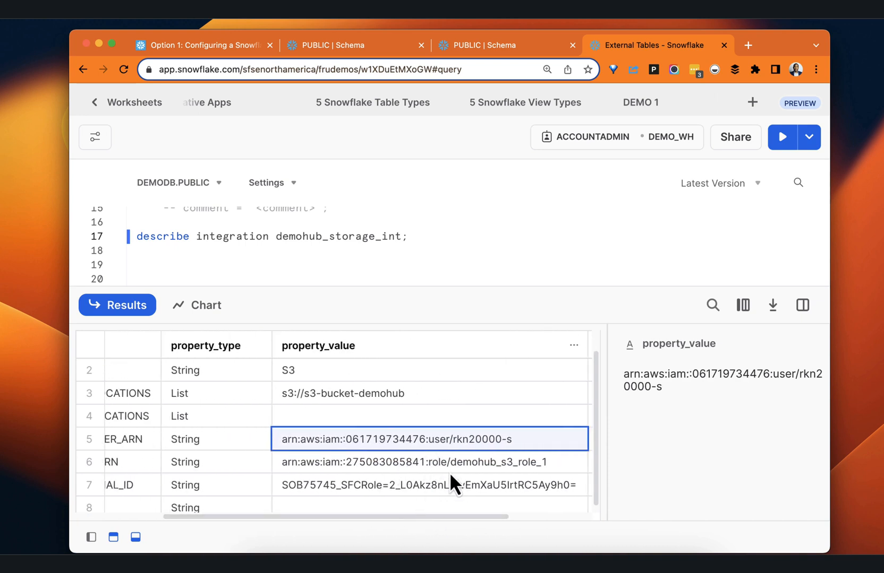
# - Copy the full STORAGE_AWS_IAM_USER_ARN value from the integration description
pyautogui.rightClick(455, 442)
pyautogui.click(427, 440)
pyautogui.moveTo(425, 440); pyautogui.dragTo(605, 405)
pyautogui.click(425, 439)
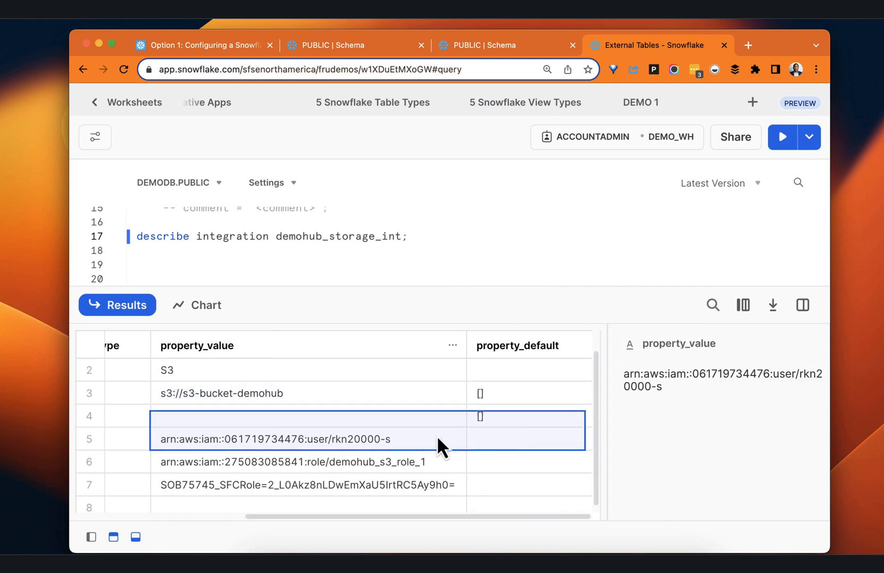
pyautogui.press('Down')
pyautogui.press('Up')
pyautogui.moveTo(685, 393); pyautogui.dragTo(624, 371)
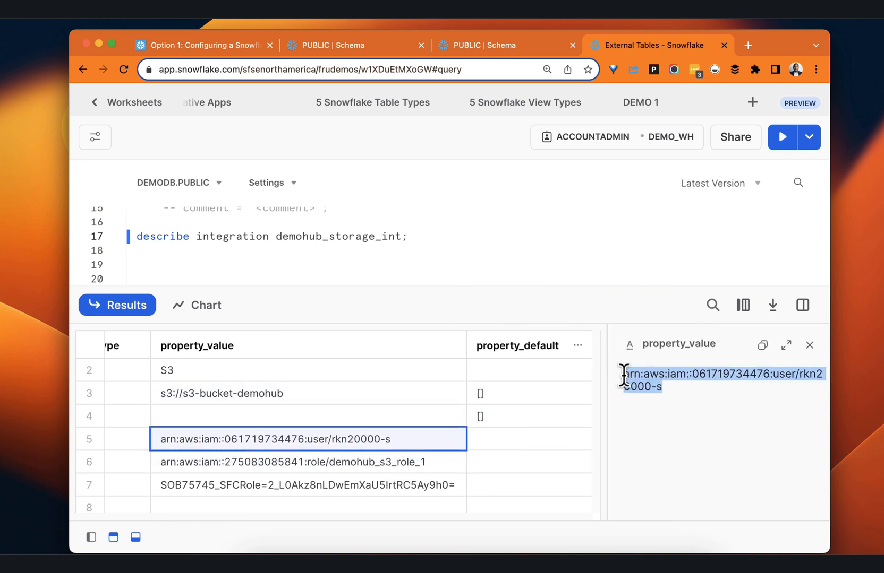
pyautogui.click(763, 346)
# - Switch to the AWS IAM console and open the role demohub_s3_role_1 from the roles list
pyautogui.hotkey('ctrl', 'Right')
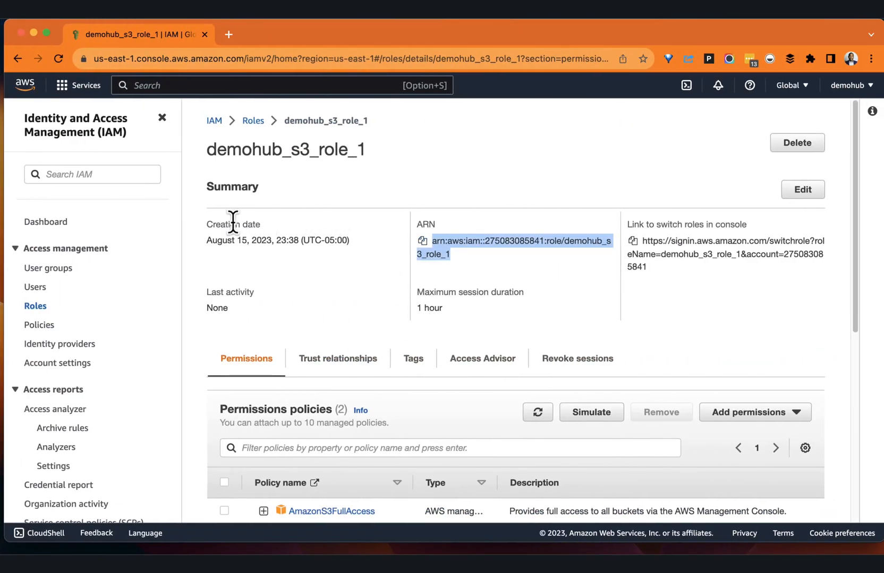
pyautogui.scroll(-3, 298, 276)
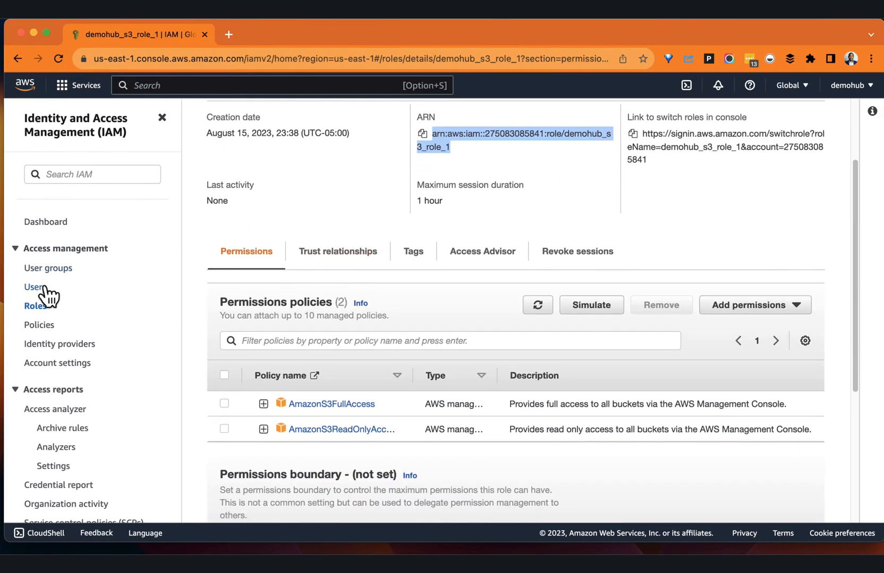
pyautogui.click(35, 306)
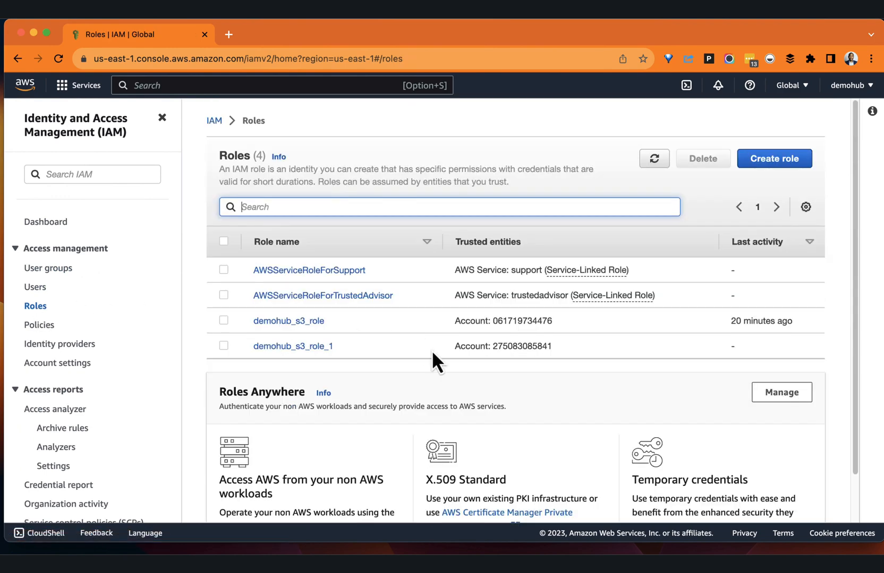
pyautogui.click(299, 346)
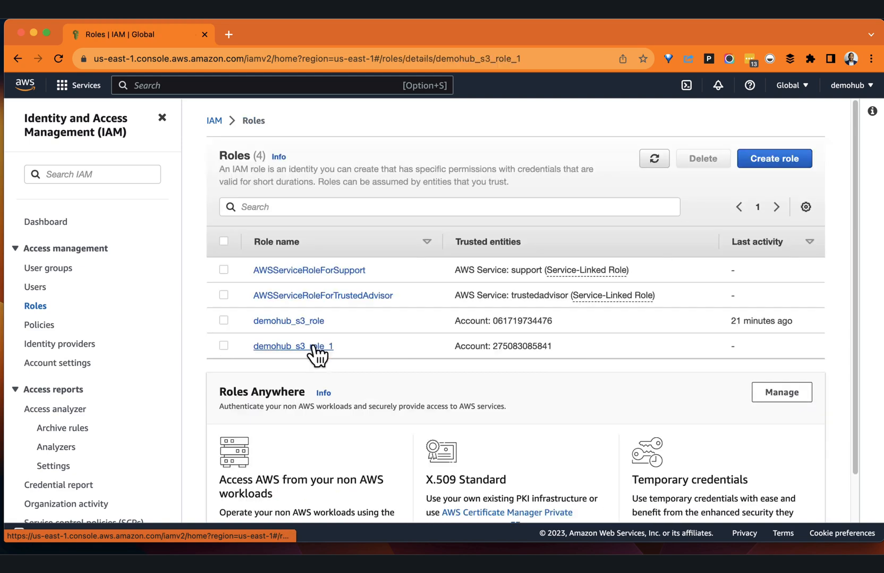
pyautogui.click(310, 347)
# - Show the role's trust relationships and open its trust policy for editing
pyautogui.scroll(-3, 538, 293)
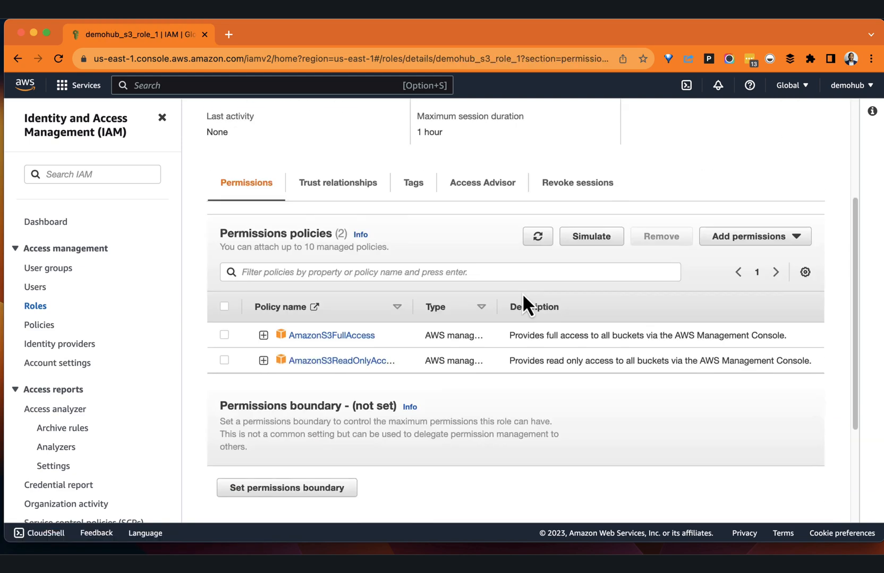
pyautogui.scroll(3, 523, 294)
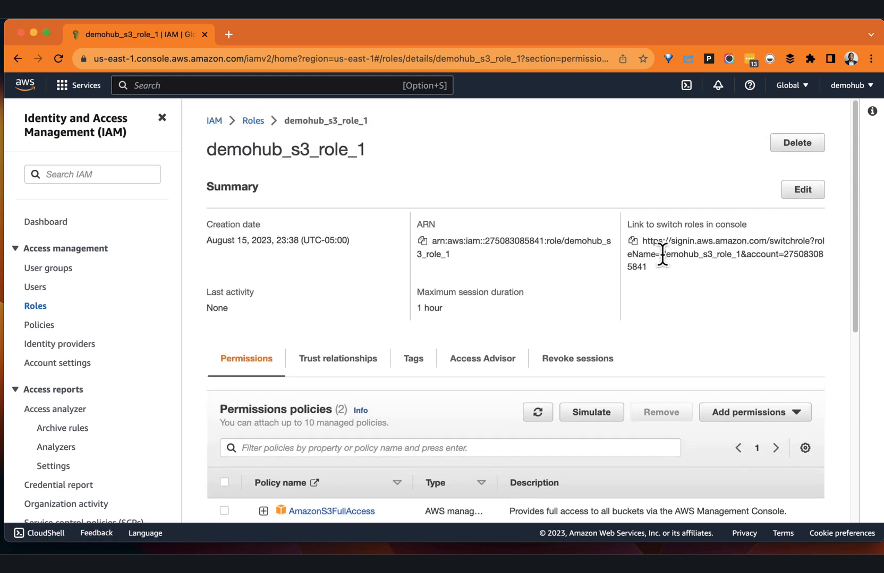
pyautogui.scroll(-3, 569, 319)
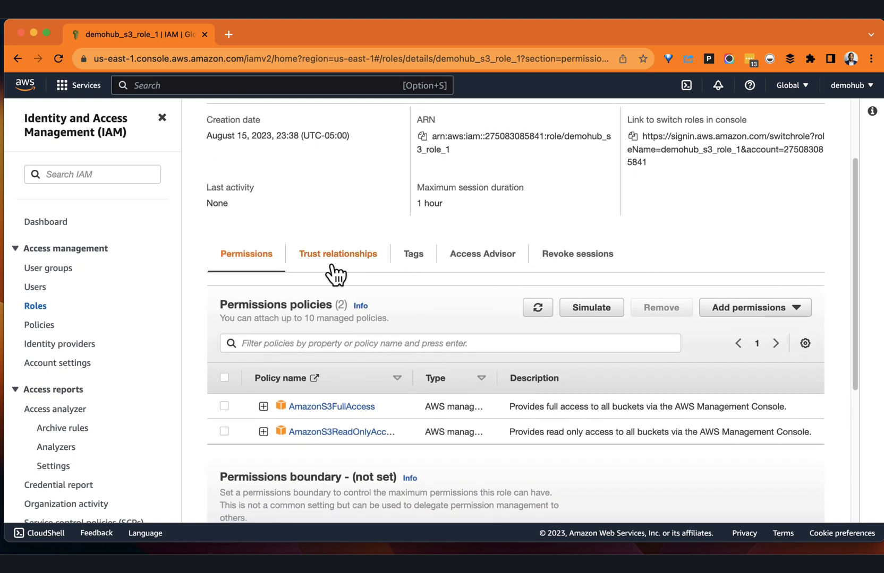
pyautogui.click(327, 259)
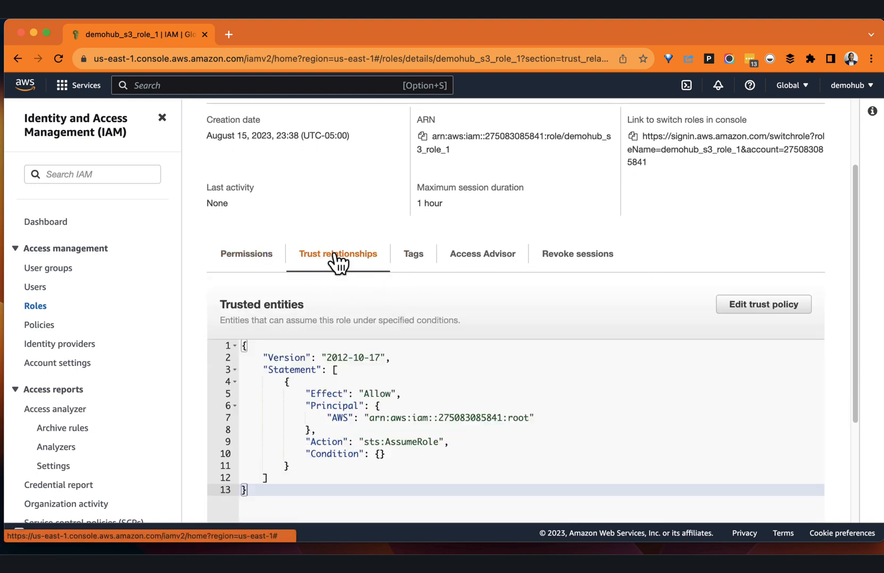
pyautogui.scroll(-2, 355, 268)
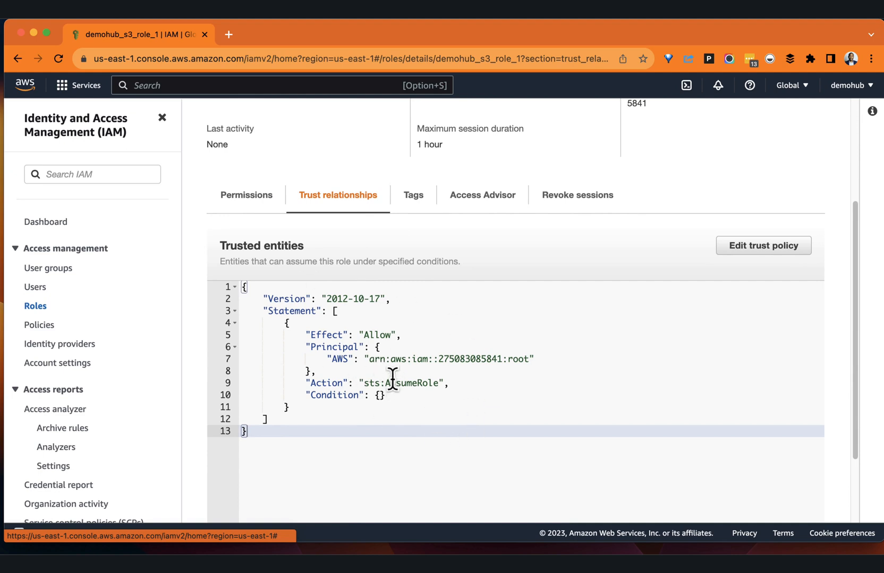
pyautogui.scroll(-2, 616, 313)
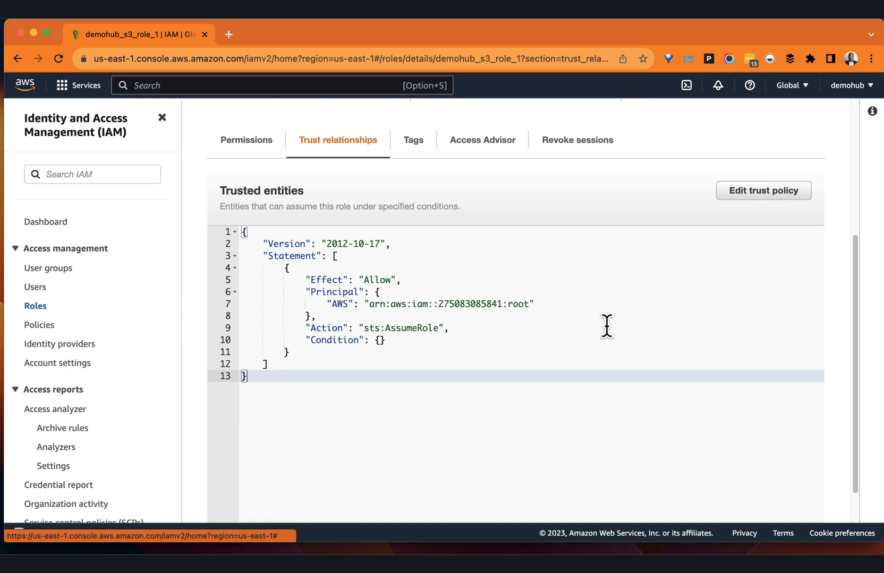
pyautogui.click(775, 192)
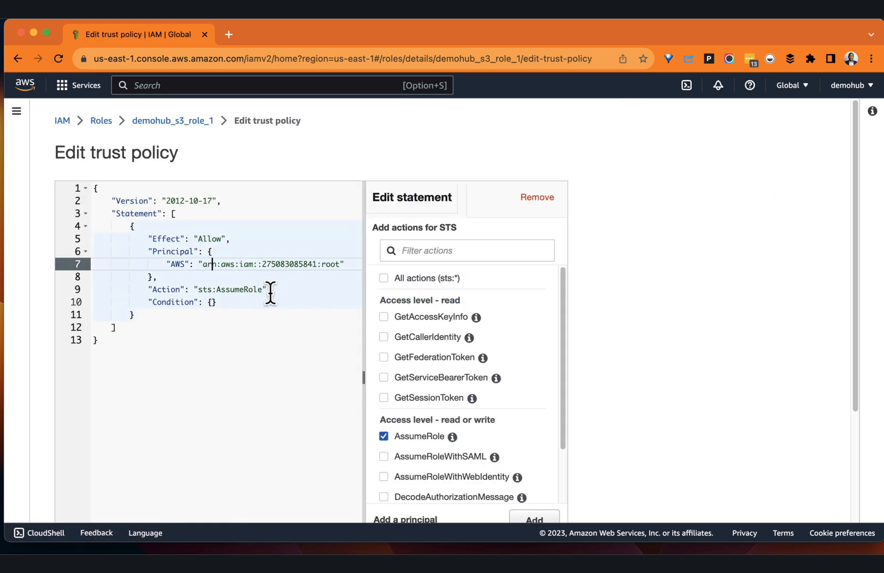
# - Start a new condition for the trust policy statement and choose sts:ExternalId as its condition key
pyautogui.scroll(-1, 457, 354)
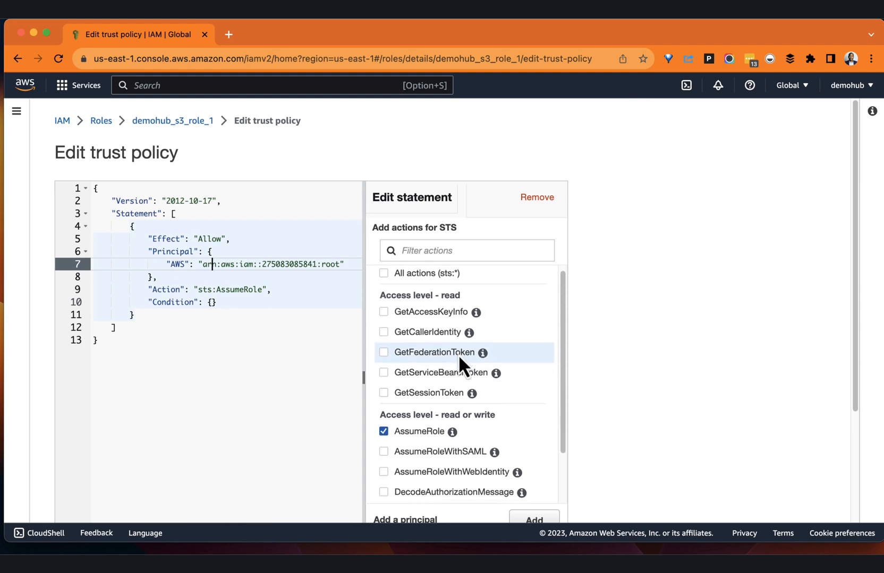
pyautogui.scroll(-5, 458, 355)
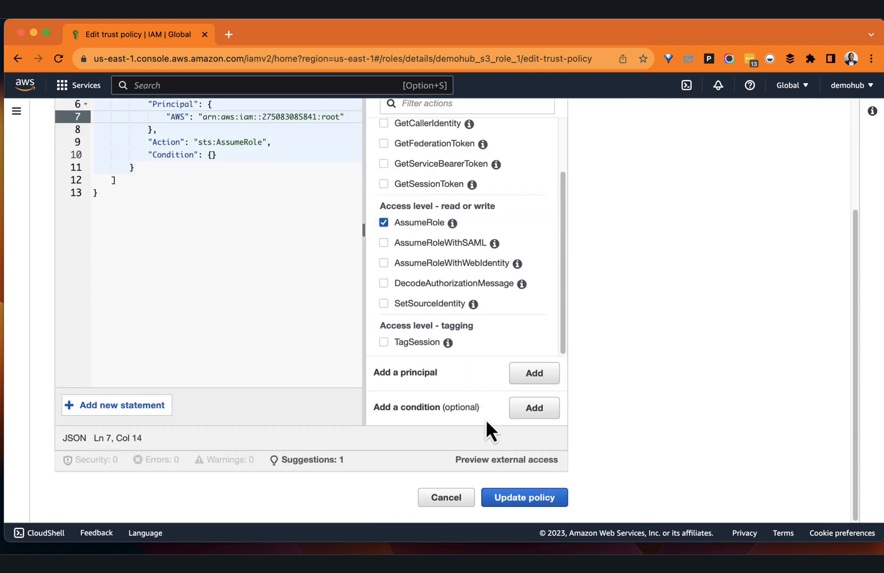
pyautogui.scroll(1, 485, 418)
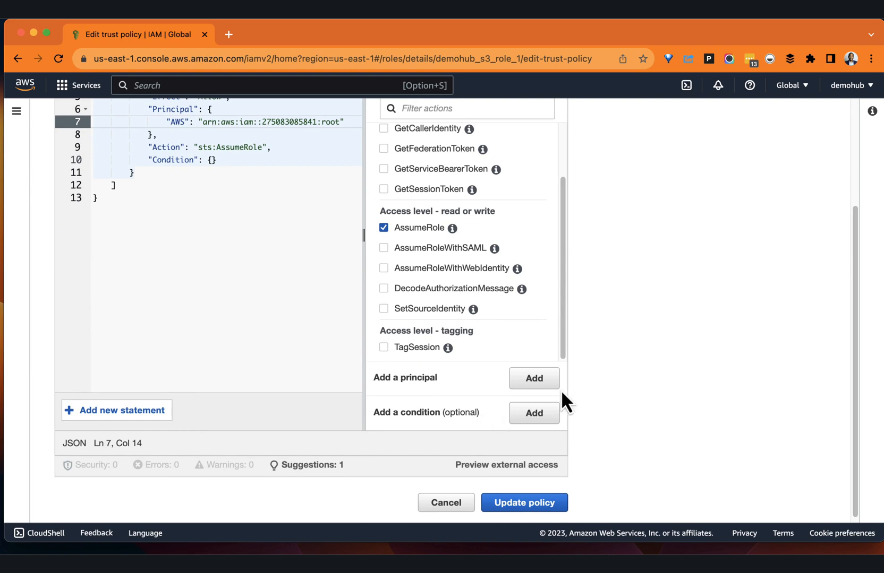
pyautogui.scroll(3, 495, 426)
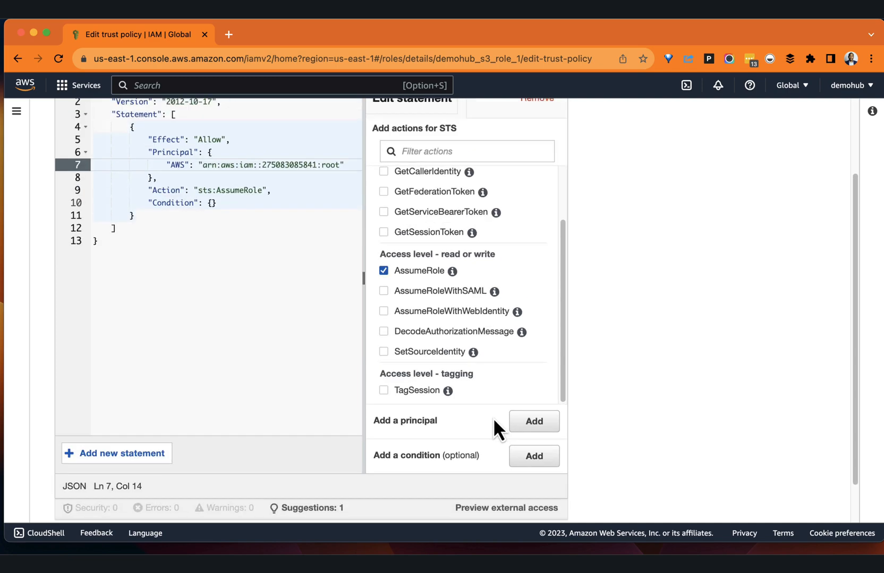
pyautogui.scroll(-1, 536, 470)
pyautogui.click(545, 466)
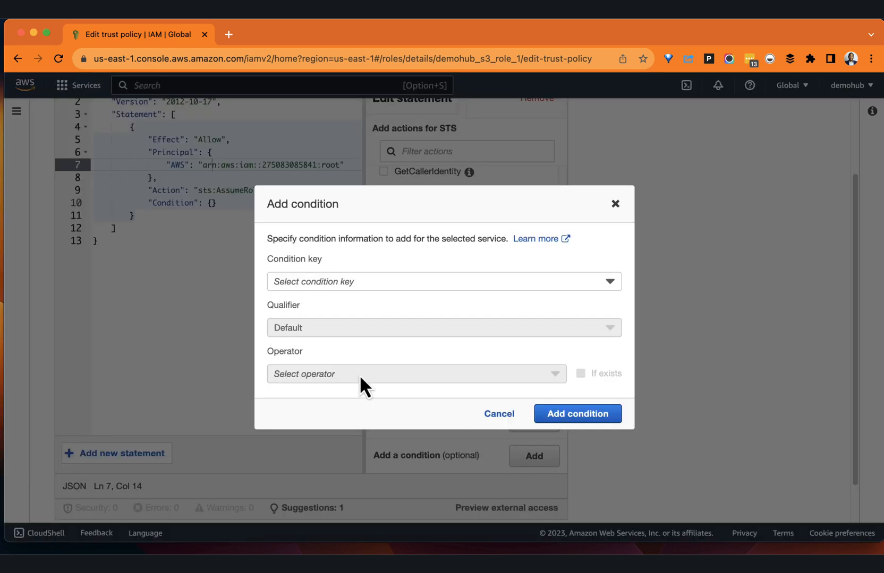
pyautogui.click(340, 281)
pyautogui.scroll(-5, 374, 343)
pyautogui.write('st')
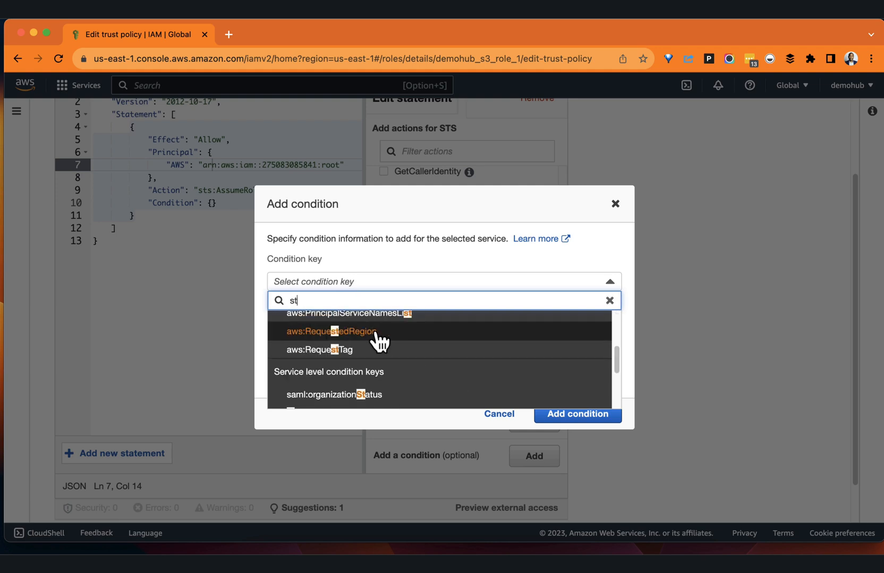
pyautogui.write('s')
pyautogui.press('BackSpace')
pyautogui.write('s')
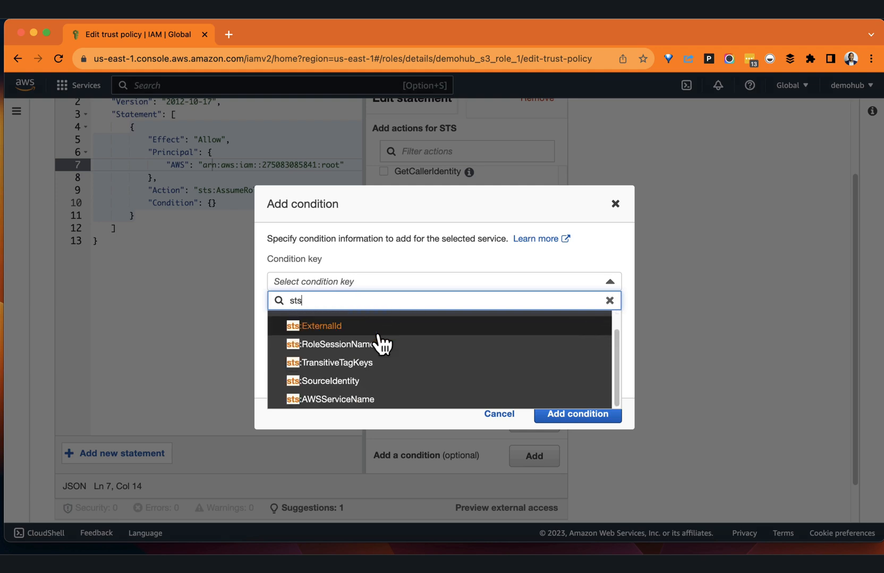
pyautogui.click(343, 340)
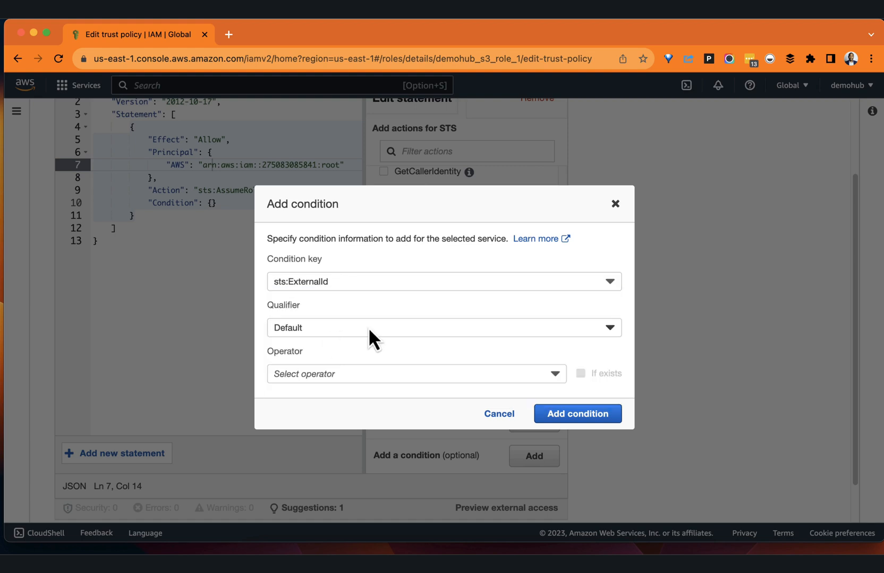
# - Set the condition's operator to StringLike and paste the copied IAM user ARN as its value
pyautogui.click(344, 373)
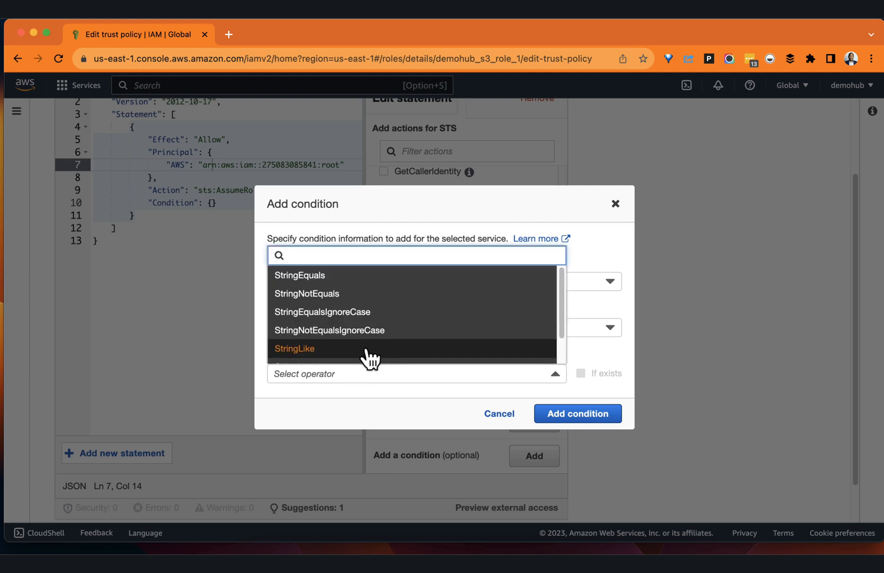
pyautogui.click(366, 350)
pyautogui.click(339, 397)
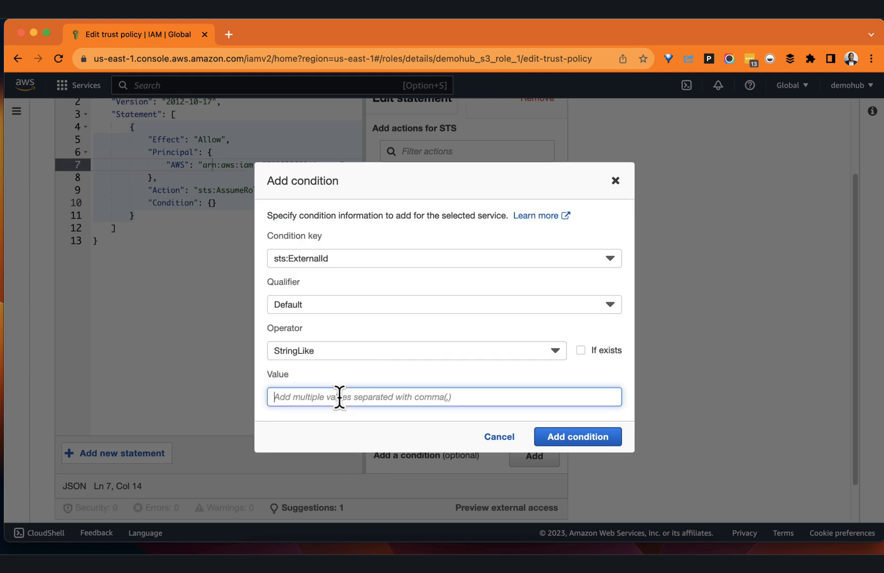
pyautogui.press('super+v')
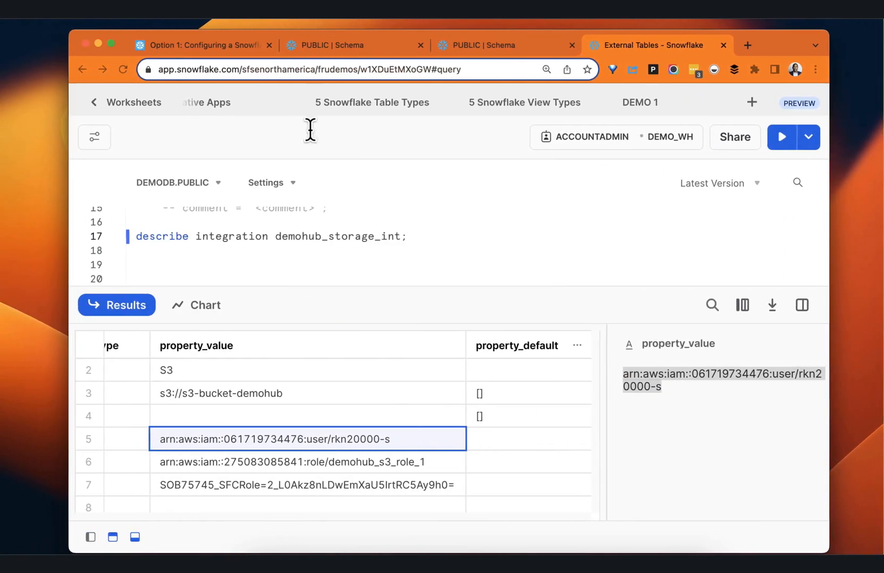
# - Copy the full STORAGE_AWS_EXTERNAL_ID value from the integration description in Snowflake
pyautogui.click(313, 488)
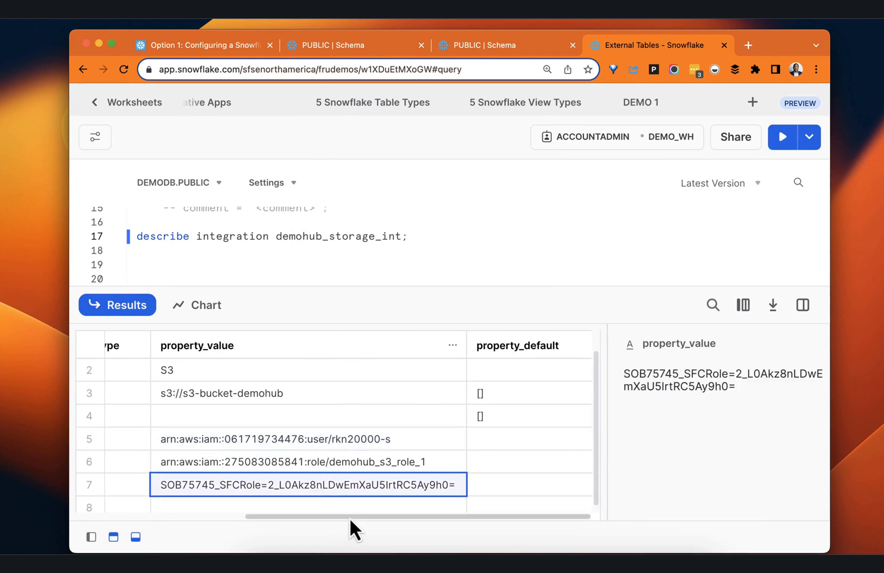
pyautogui.moveTo(349, 517); pyautogui.dragTo(144, 495)
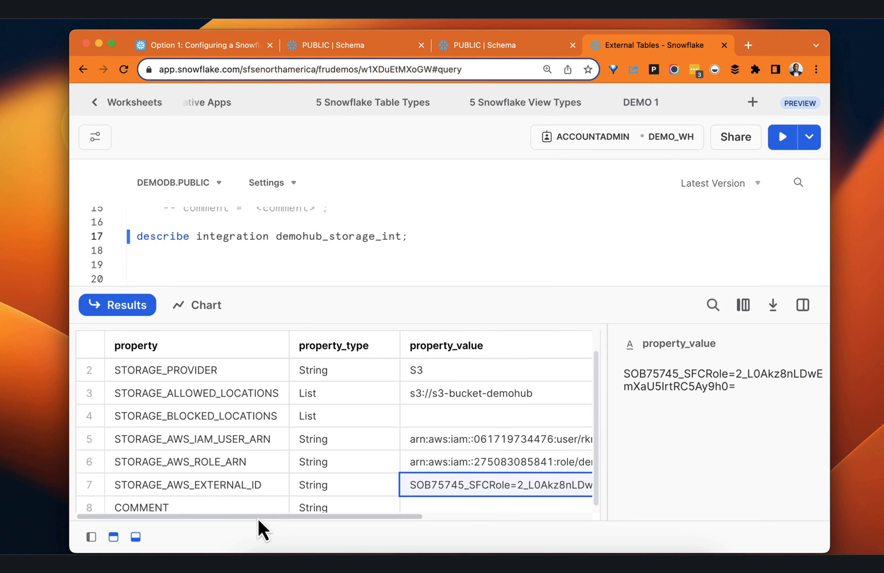
pyautogui.moveTo(821, 372)
pyautogui.click(763, 346)
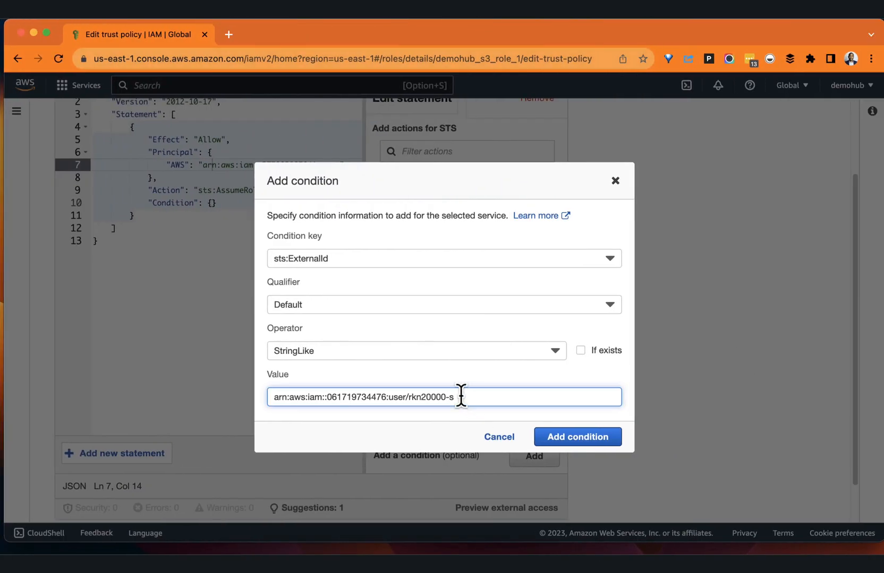
# - Replace the condition's value in AWS with the copied external ID and add the condition to the policy
pyautogui.moveTo(843, 397); pyautogui.dragTo(644, 398)
pyautogui.press('super+v')
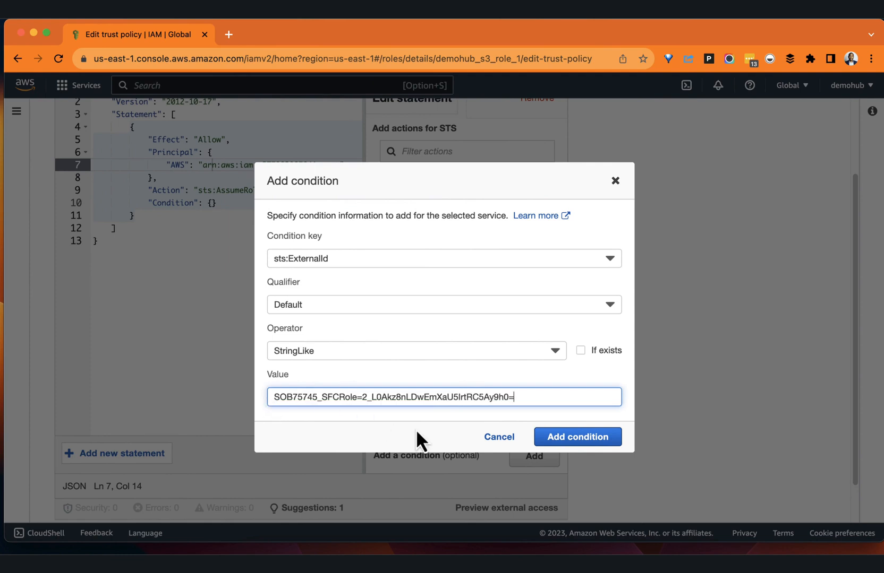
pyautogui.click(587, 440)
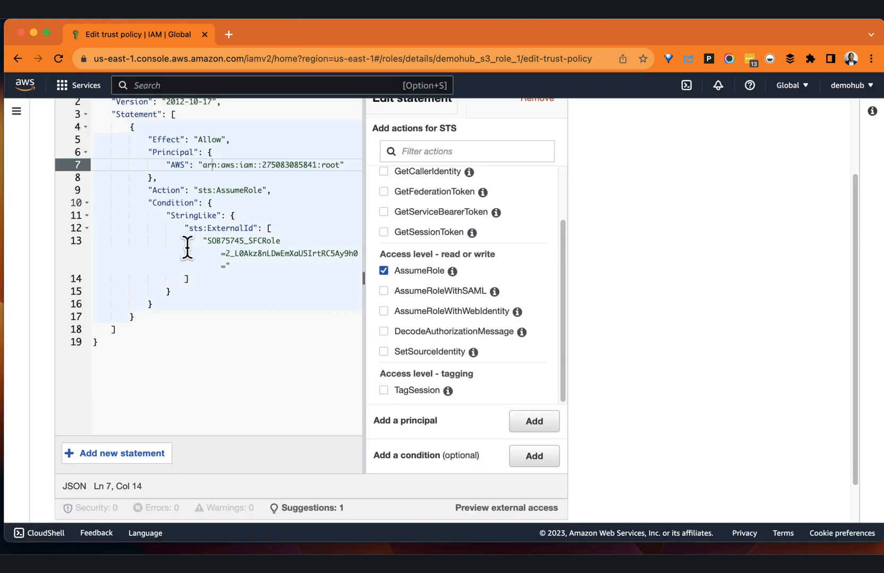
# - Return to the integration description in Snowflake and copy the STORAGE_AWS_IAM_USER_ARN value for the policy's AWS principal
pyautogui.scroll(2, 191, 255)
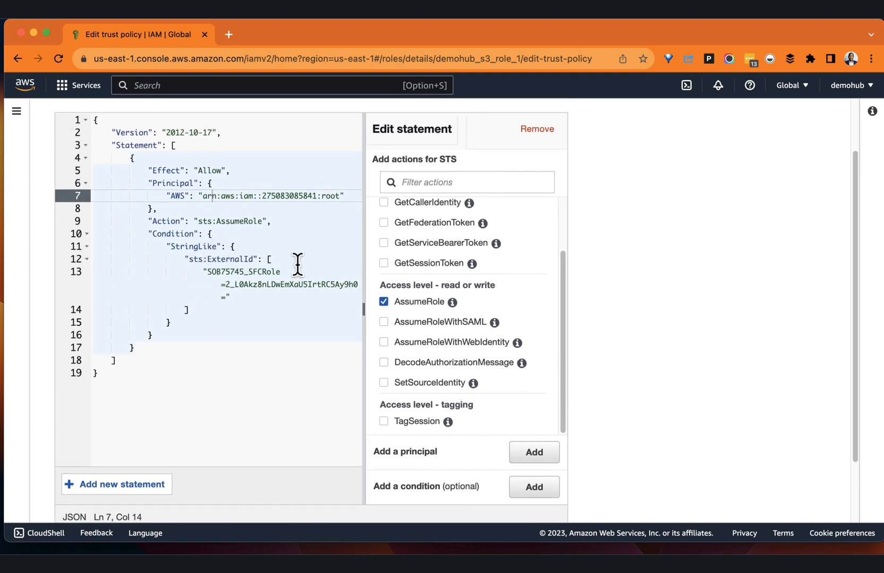
pyautogui.scroll(3, 282, 251)
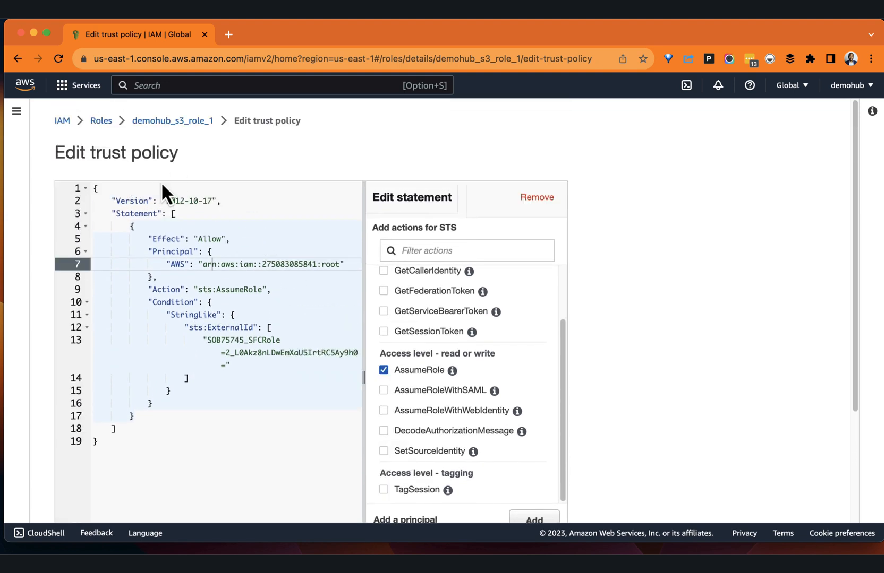
pyautogui.moveTo(201, 264); pyautogui.dragTo(343, 266)
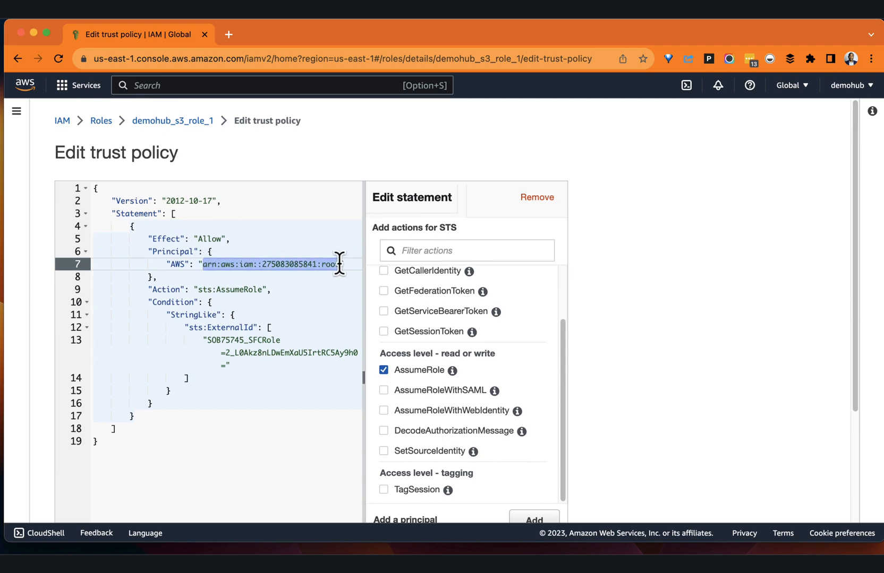
pyautogui.hotkey('ctrl', 'Left')
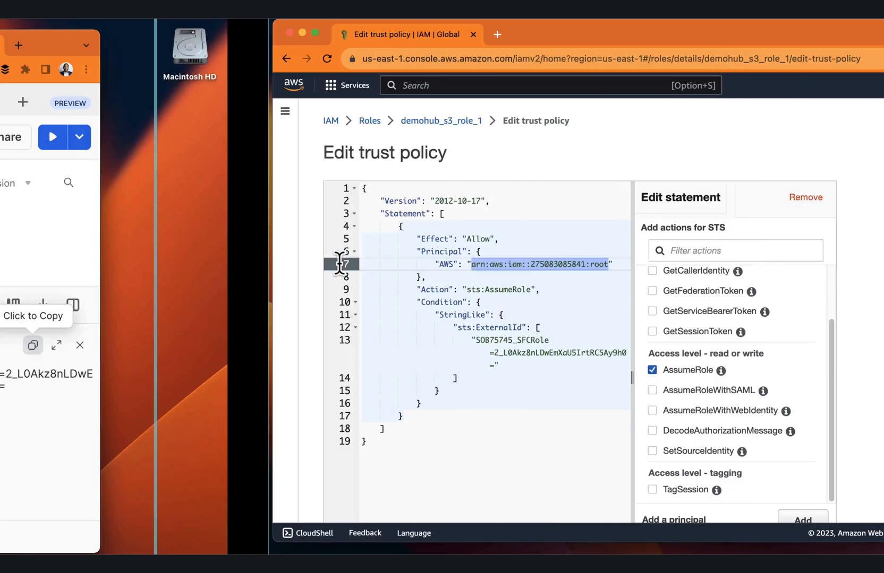
pyautogui.click(473, 439)
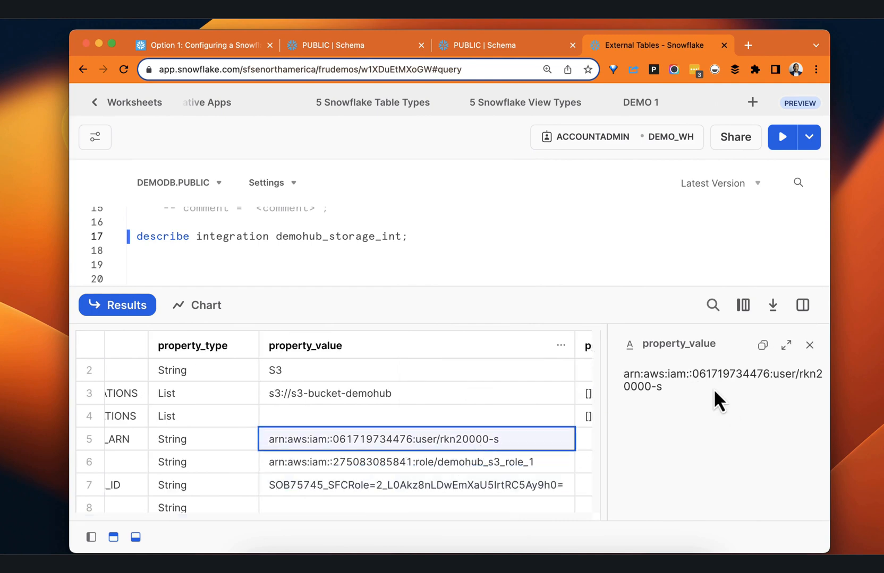
pyautogui.click(762, 345)
pyautogui.hscroll(-2, 346, 514)
pyautogui.hscroll(-3, 315, 516)
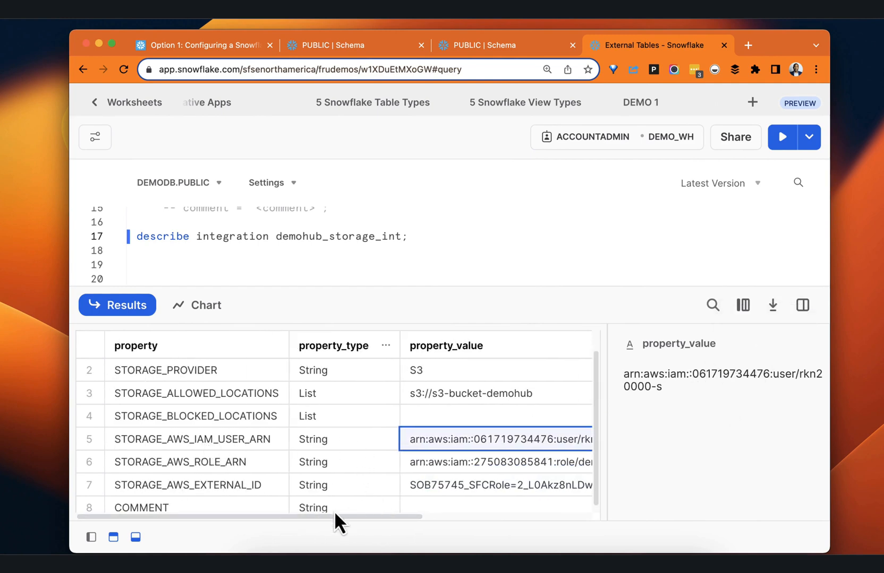
# - Replace the AWS principal in the demohub_s3_role_1 trust policy with the copied IAM user ARN and update the policy
pyautogui.hotkey('ctrl', 'Right')
pyautogui.click(236, 264)
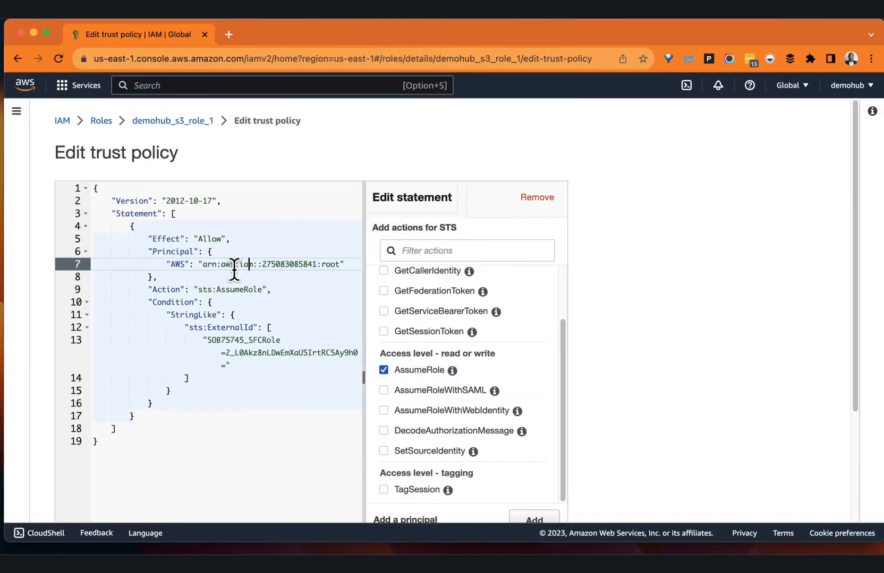
pyautogui.moveTo(203, 264); pyautogui.dragTo(340, 267)
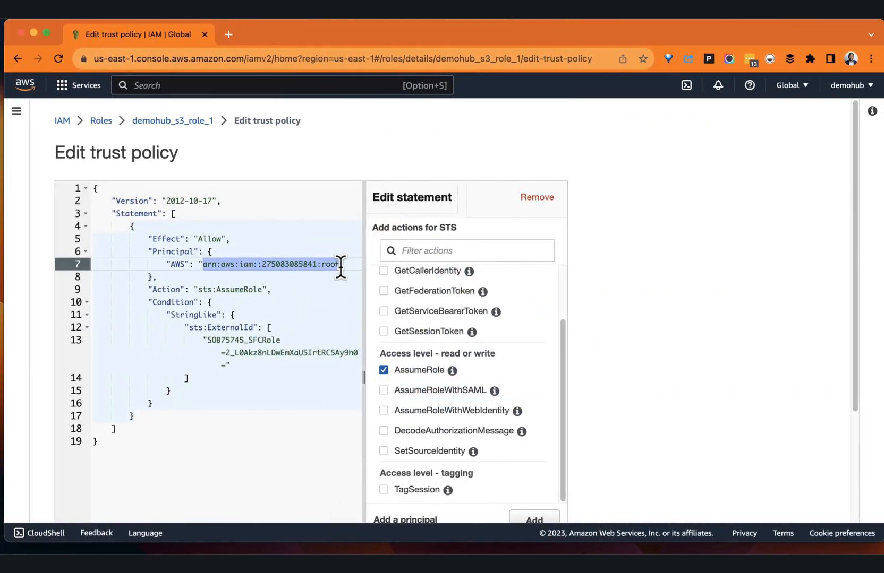
pyautogui.press('BackSpace')
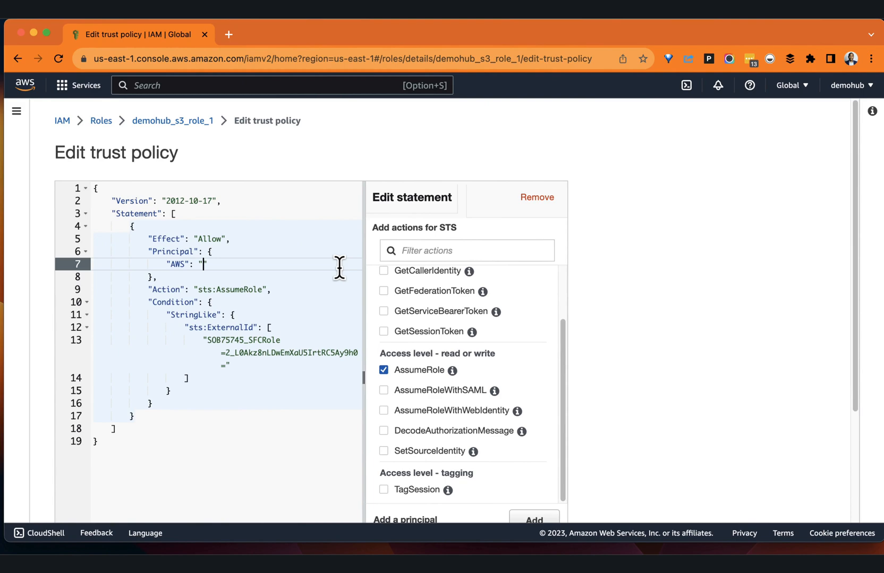
pyautogui.press('cmd+v')
pyautogui.scroll(-3, 664, 348)
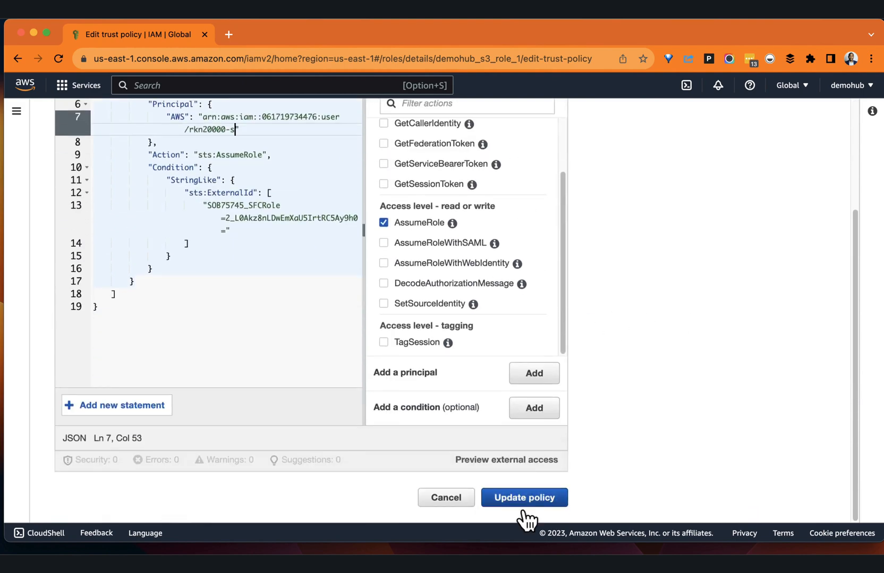
pyautogui.click(523, 507)
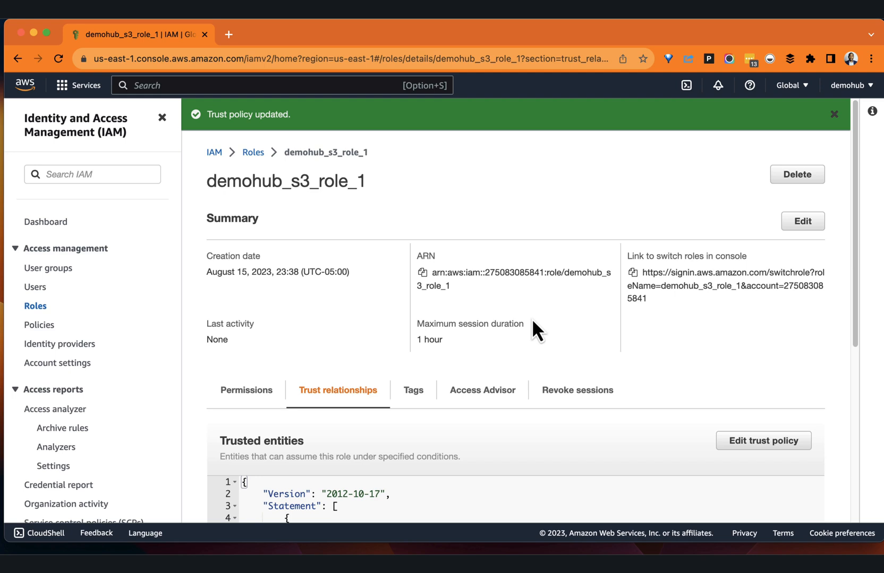
pyautogui.moveTo(369, 180); pyautogui.dragTo(236, 176)
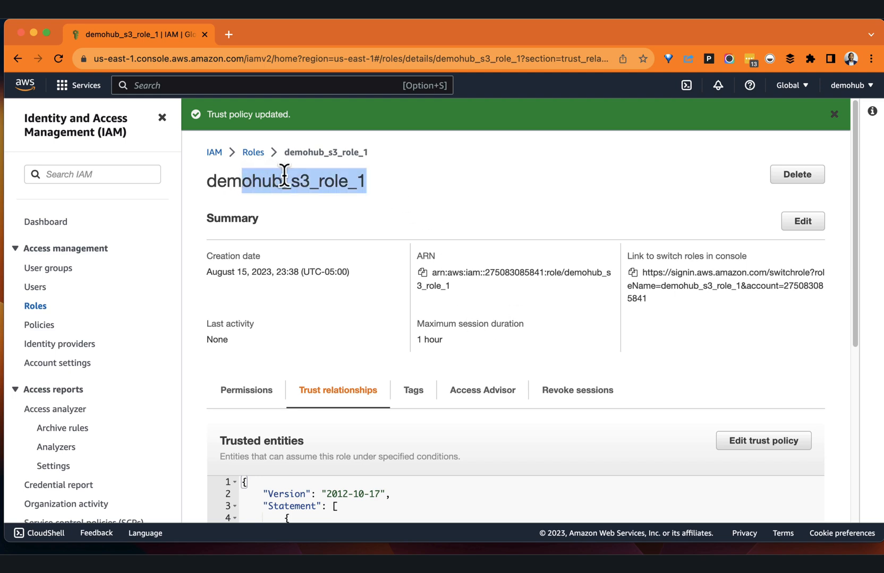
pyautogui.click(404, 244)
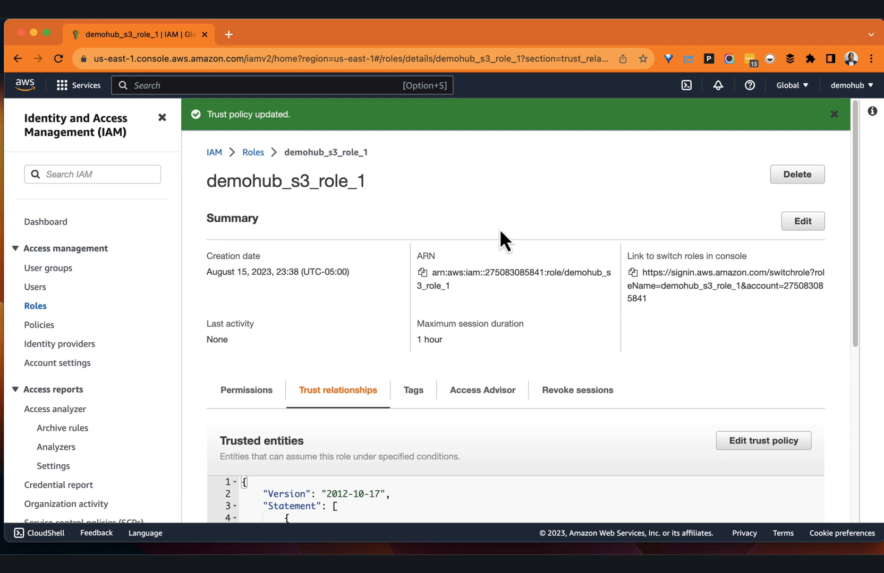
# - Return to the Snowflake worksheet and comment out the line that creates or replaces storage integration demohub_storage_int
pyautogui.hotkey('ctrl', 'Left')
pyautogui.scroll(1, 311, 234)
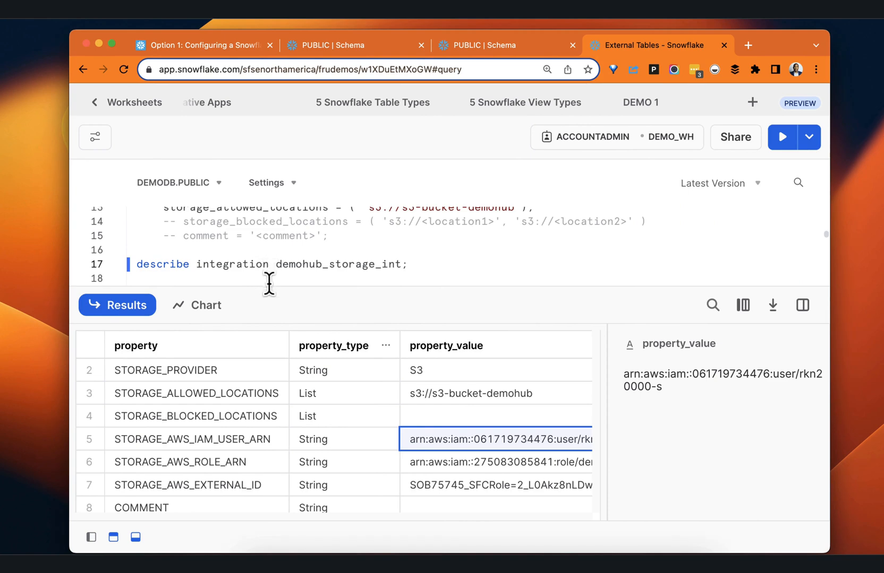
pyautogui.scroll(5, 396, 279)
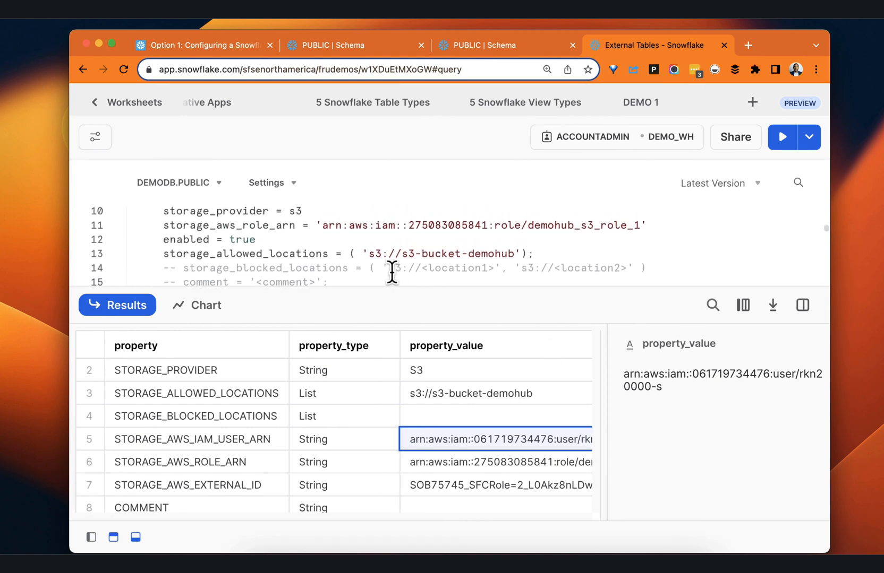
pyautogui.scroll(3, 223, 233)
pyautogui.scroll(-2, 245, 243)
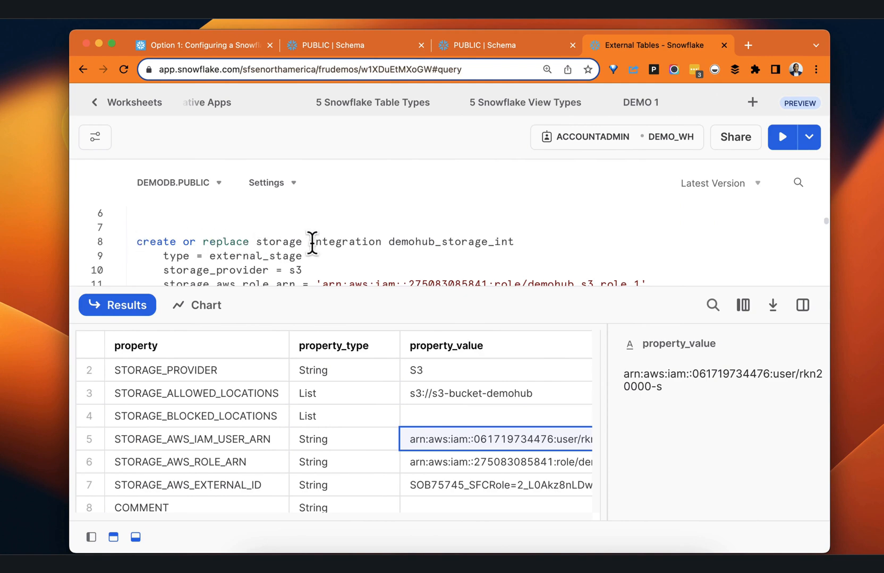
pyautogui.click(135, 242)
pyautogui.write('--')
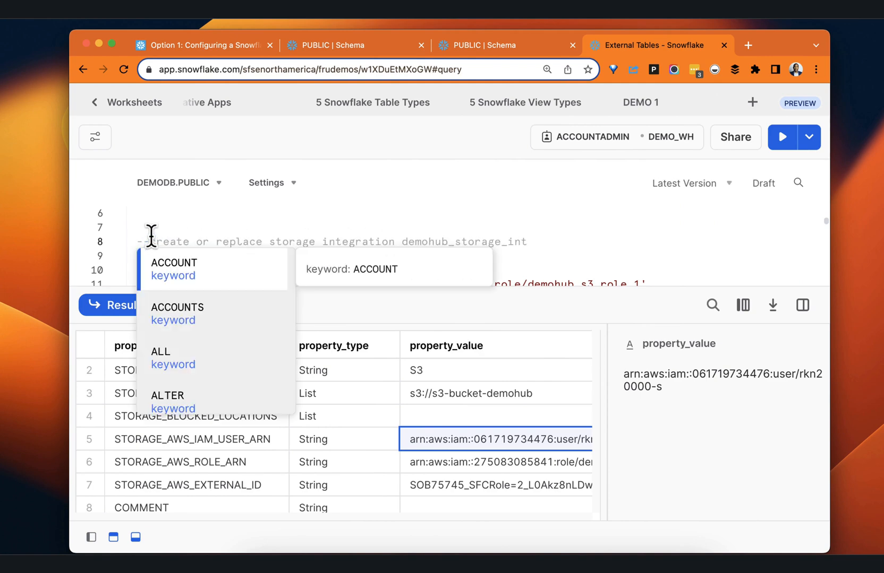
pyautogui.press('Escape')
# - Run only the CREATE OR REPLACE STAGE s3_demohub_stg statement for s3://s3-bucket-demohub with storage integration demohub_storage_int
pyautogui.scroll(-5, 268, 220)
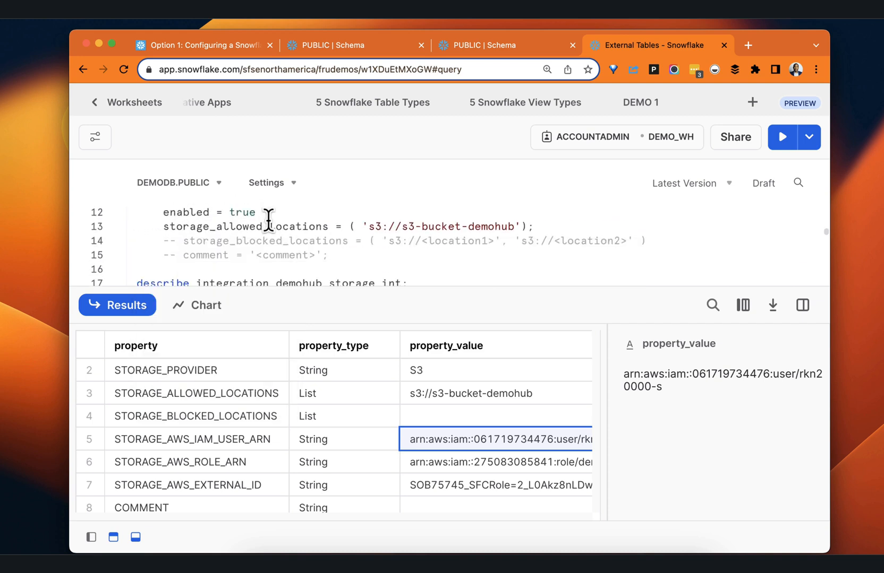
pyautogui.scroll(-2, 273, 218)
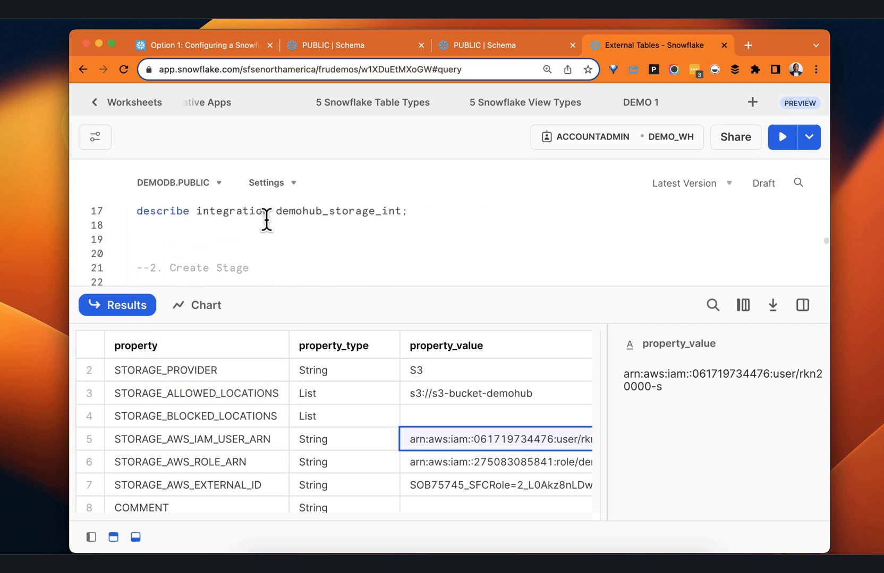
pyautogui.scroll(-3, 266, 219)
pyautogui.scroll(7, 265, 227)
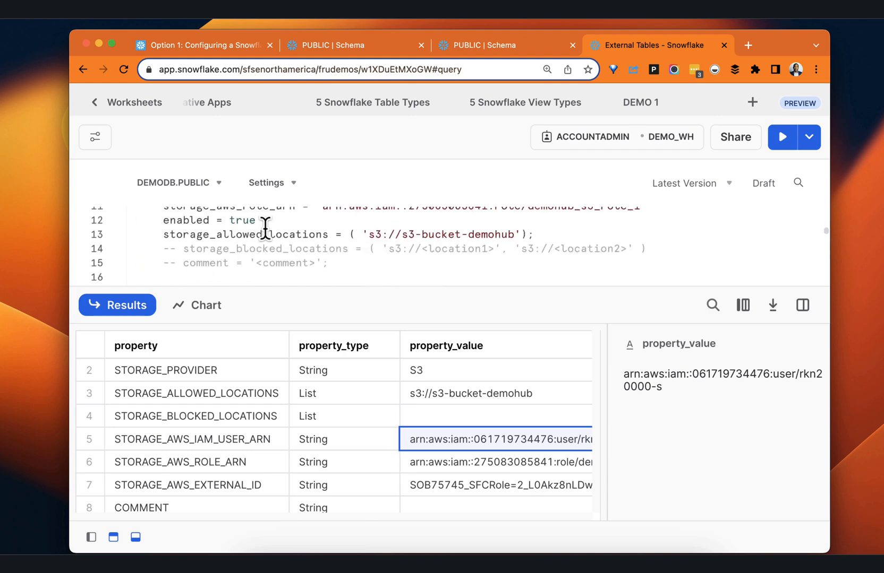
pyautogui.scroll(-6, 295, 237)
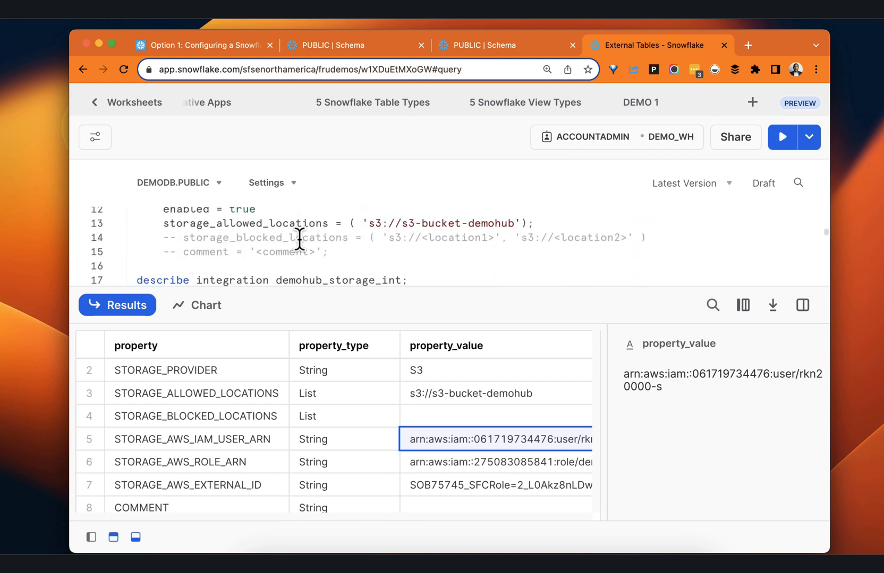
pyautogui.scroll(-2, 298, 240)
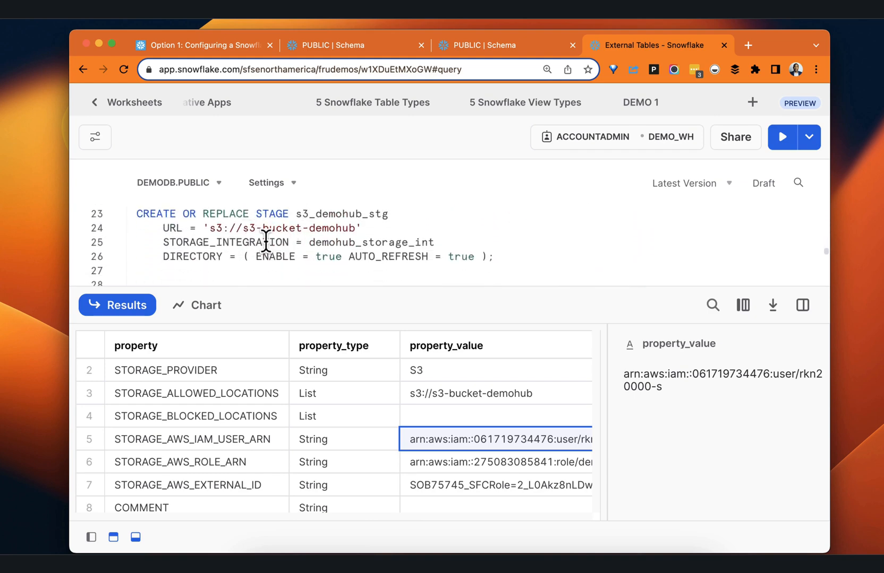
pyautogui.moveTo(390, 288); pyautogui.dragTo(396, 343)
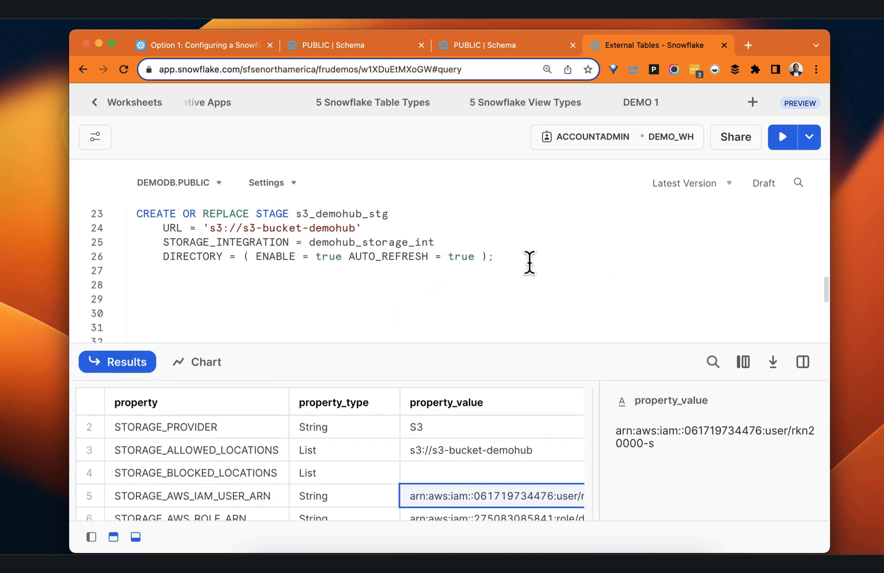
pyautogui.moveTo(529, 262); pyautogui.dragTo(82, 209)
pyautogui.click(288, 281)
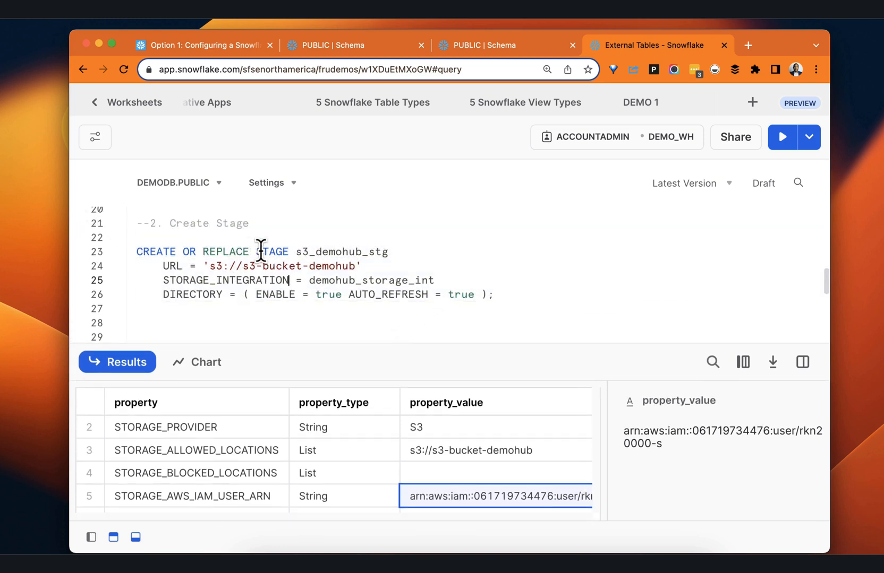
pyautogui.click(504, 297)
pyautogui.moveTo(512, 292); pyautogui.dragTo(94, 247)
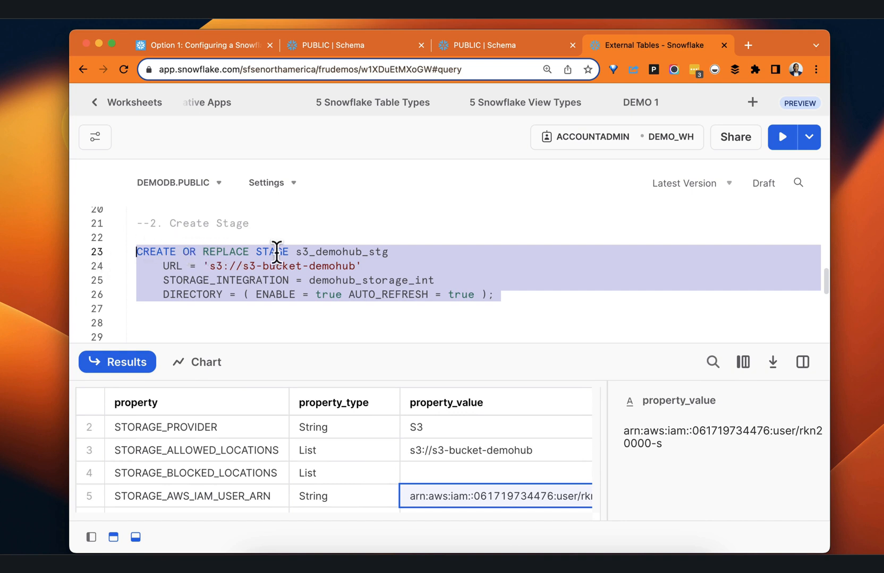
pyautogui.click(779, 136)
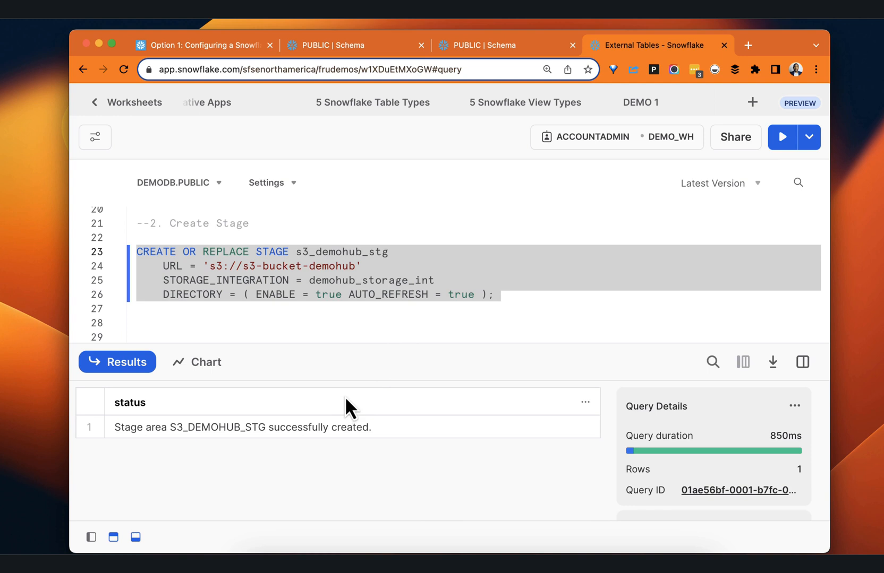
pyautogui.scroll(1, 350, 255)
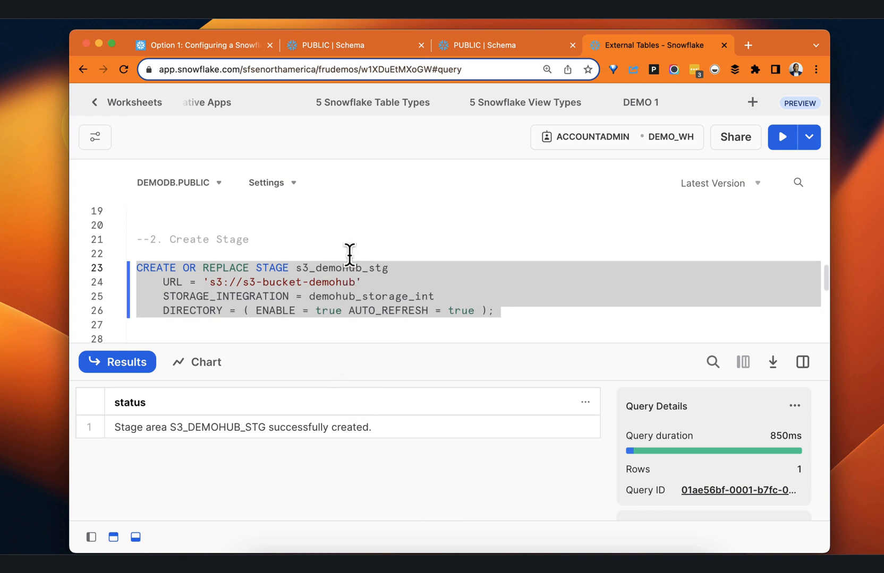
pyautogui.scroll(5, 333, 255)
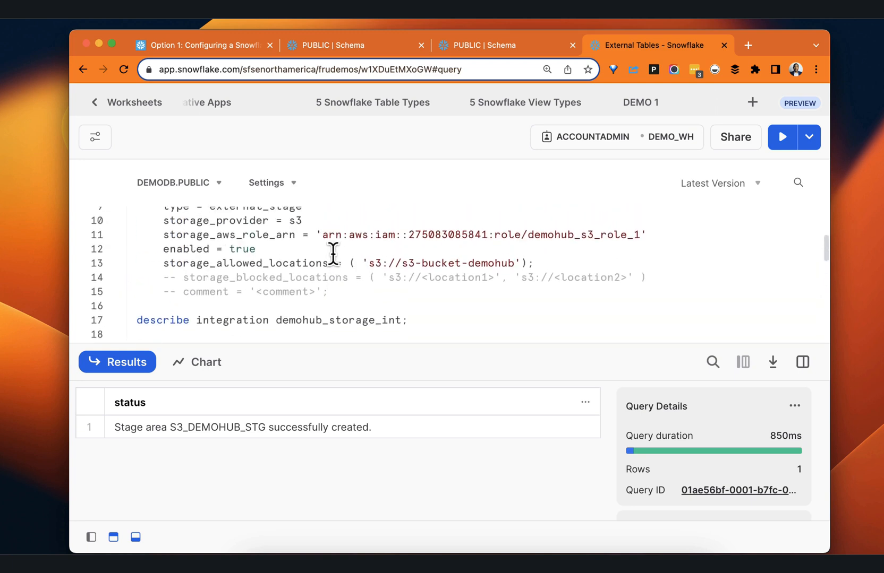
pyautogui.scroll(3, 340, 252)
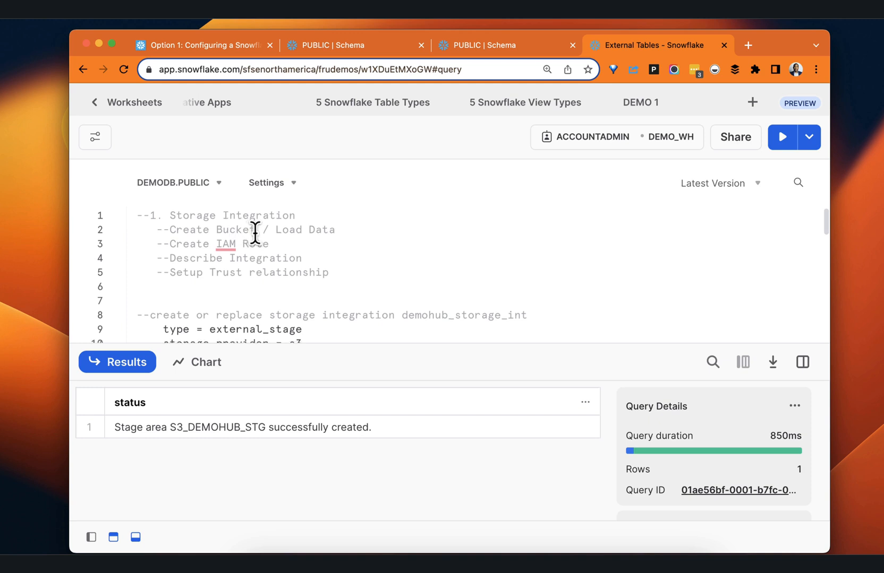
pyautogui.scroll(-5, 232, 231)
pyautogui.scroll(-1, 260, 237)
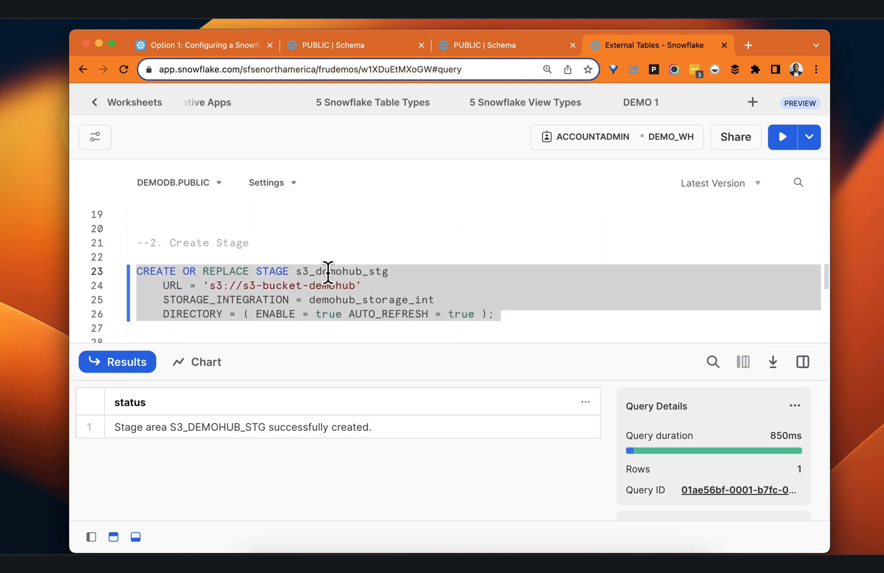
pyautogui.scroll(-3, 523, 288)
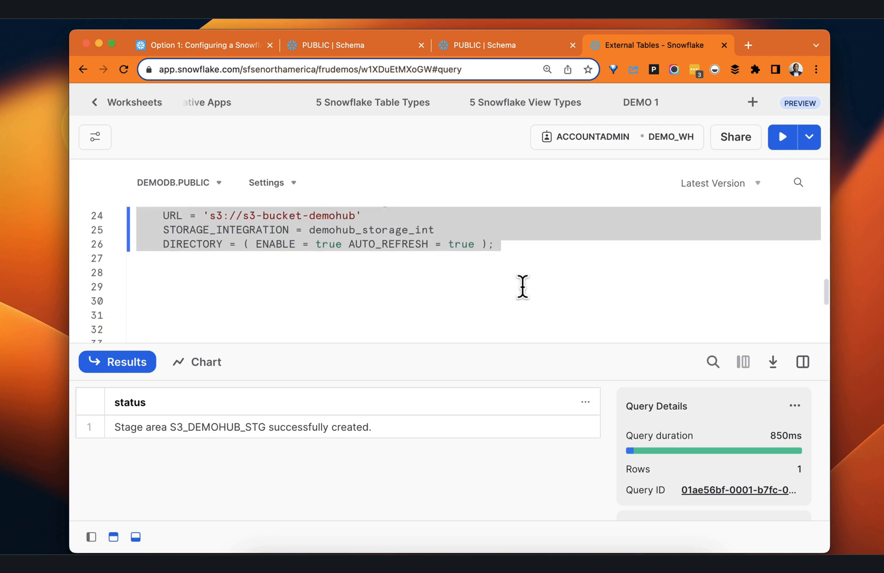
pyautogui.click(538, 245)
pyautogui.press('Down')
pyautogui.press('Down')
pyautogui.press('Up')
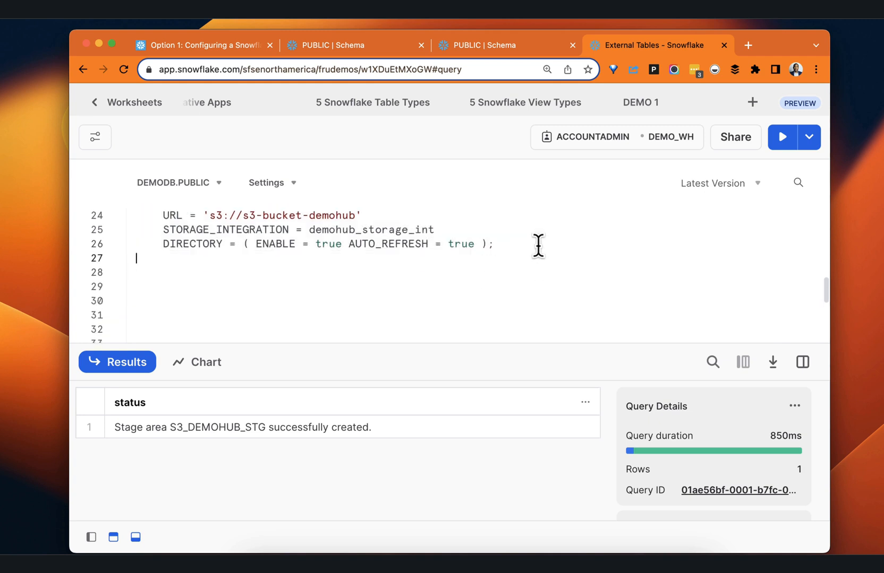
pyautogui.write("'")
pyautogui.press('Left')
pyautogui.press('Delete')
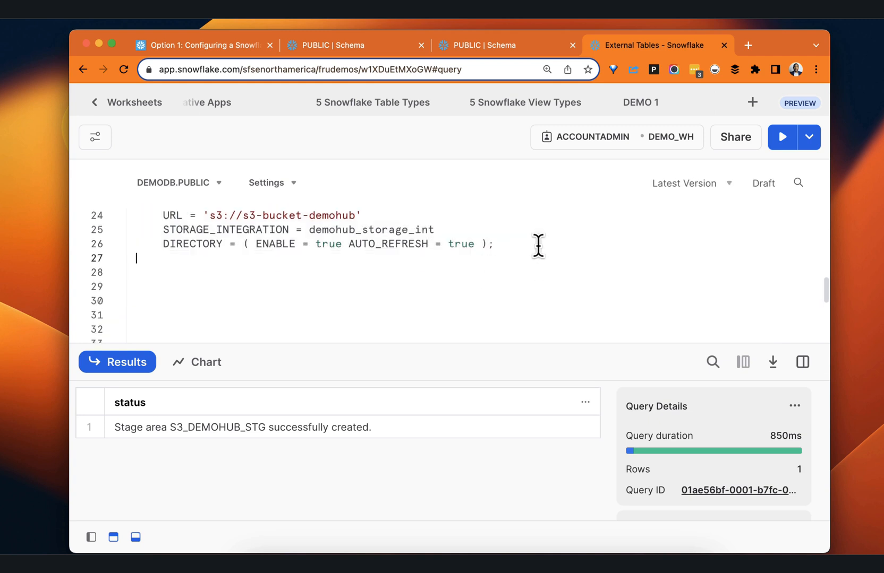
pyautogui.press('Return')
pyautogui.press('BackSpace')
pyautogui.write('ls ')
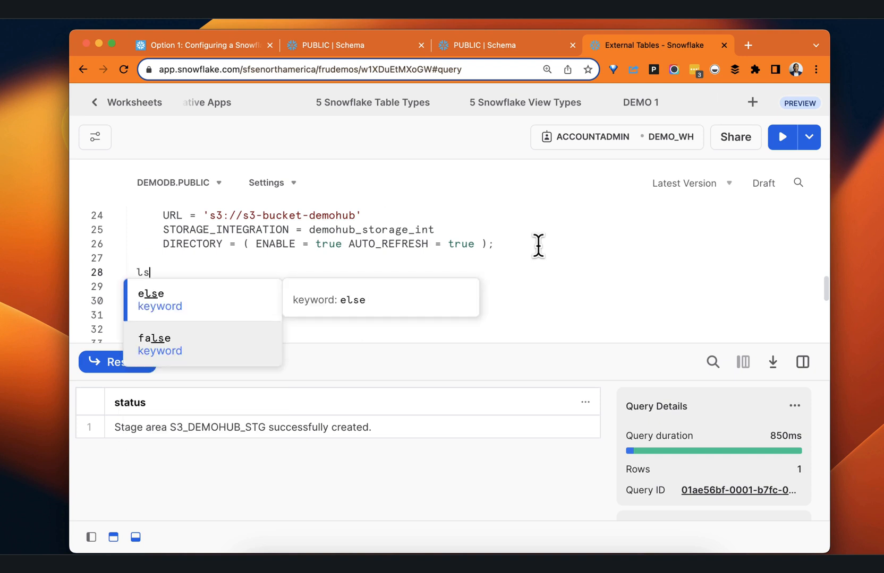
pyautogui.write('@s')
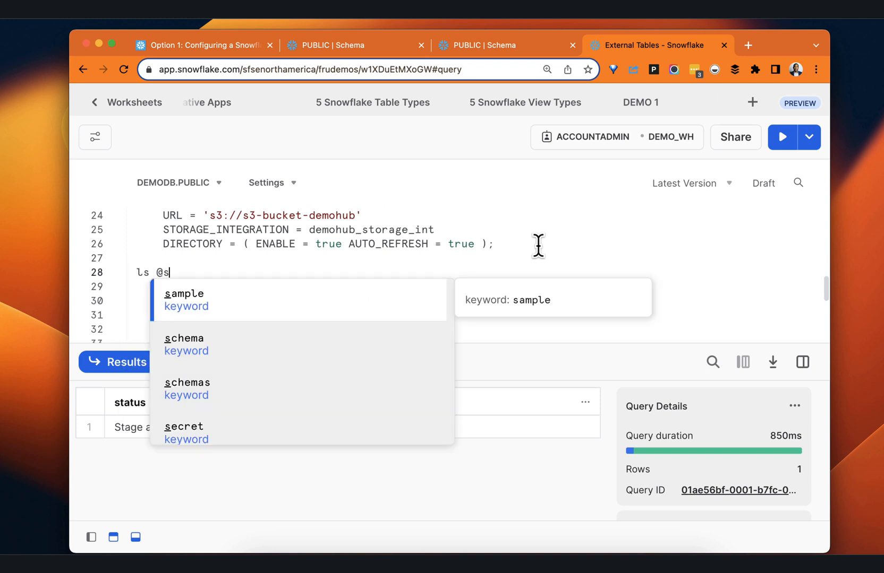
pyautogui.scroll(2, 533, 228)
pyautogui.moveTo(389, 225); pyautogui.dragTo(296, 225)
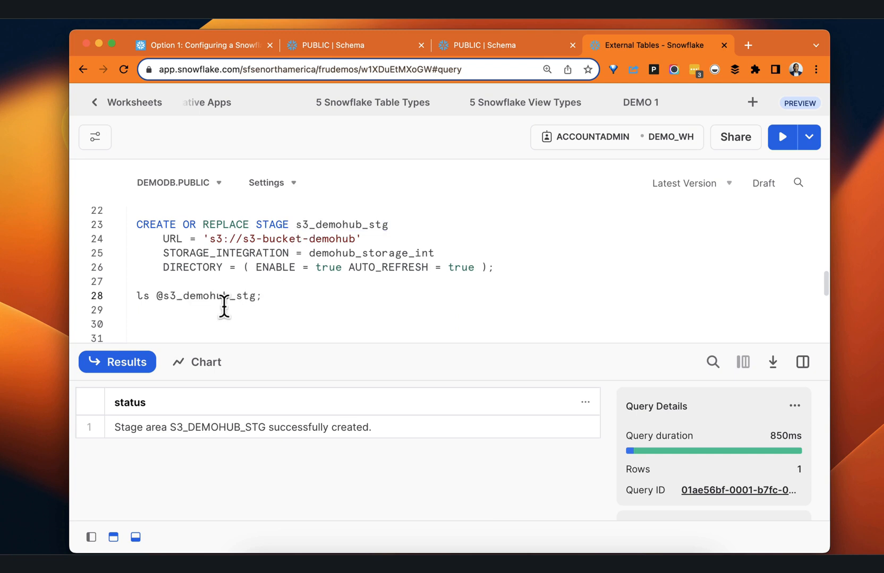
# - Run the ls statement to list the files in stage s3_demohub_stg
pyautogui.click(224, 307)
pyautogui.click(227, 294)
pyautogui.click(783, 138)
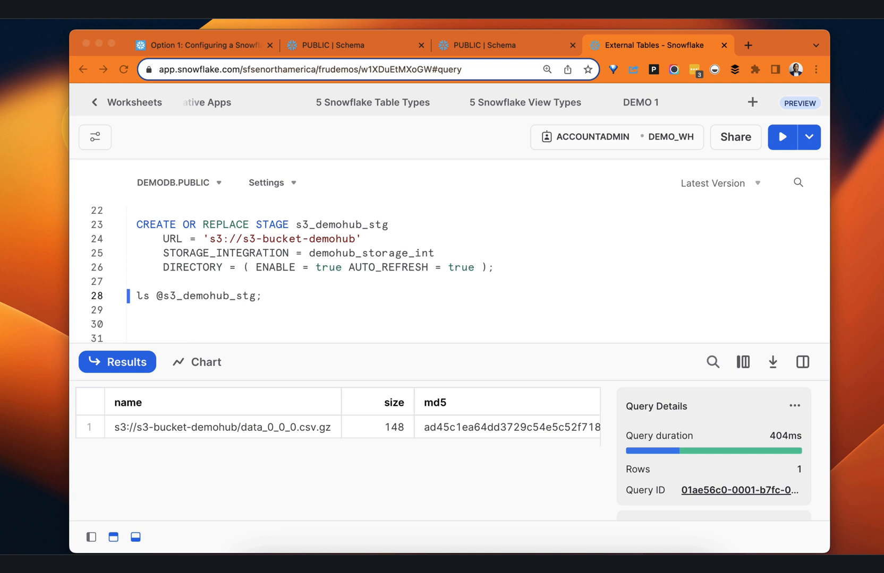
pyautogui.click(324, 318)
pyautogui.press('Return')
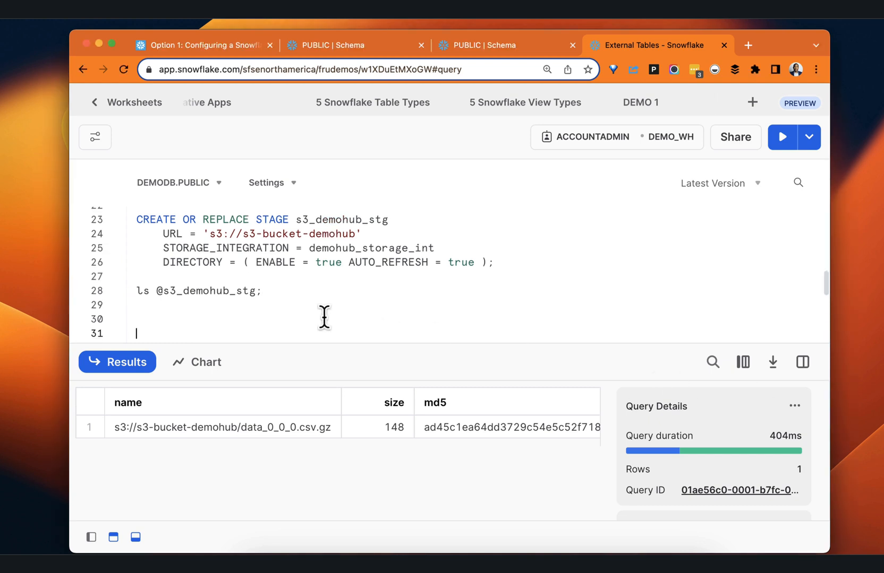
pyautogui.write('-- Create the Customer table CREATE OR REPLACE EXTERNAL TABLE demo_external_tbl (     CustomerID INT AS (value:c1::int),     FirstName VARCHAR(50) AS (value:c2::varchar),     LastName VARCHAR(50) AS (value:c3::varchar),     Email VARCHAR(100) AS (value:c4::varchar),     PhoneNumber VARCHAR(20) AS (value:c5::varchar) ) WITH LOCATION = @s3_int_demohub FILE_FORMAT = (TYPE = CSV);')
pyautogui.scroll(1, 325, 299)
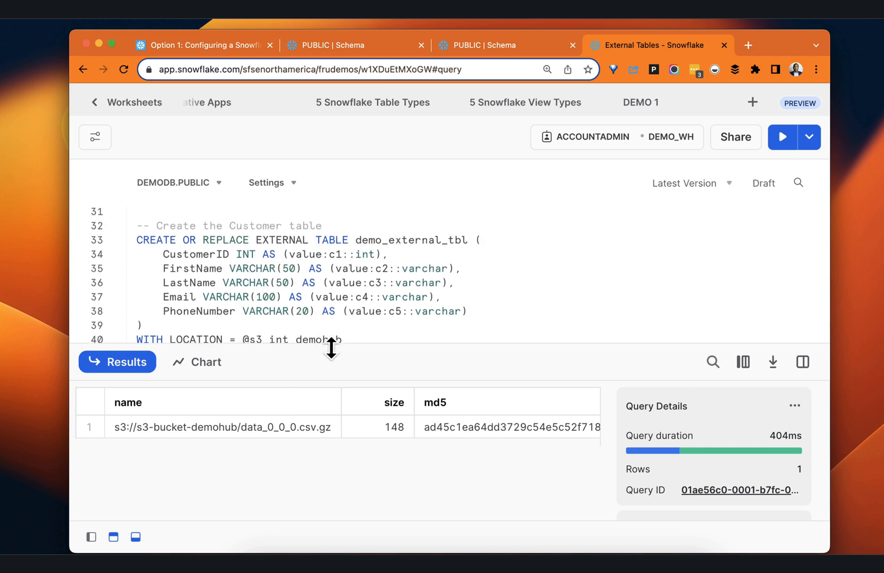
pyautogui.moveTo(331, 346); pyautogui.dragTo(339, 449)
pyautogui.scroll(1, 319, 361)
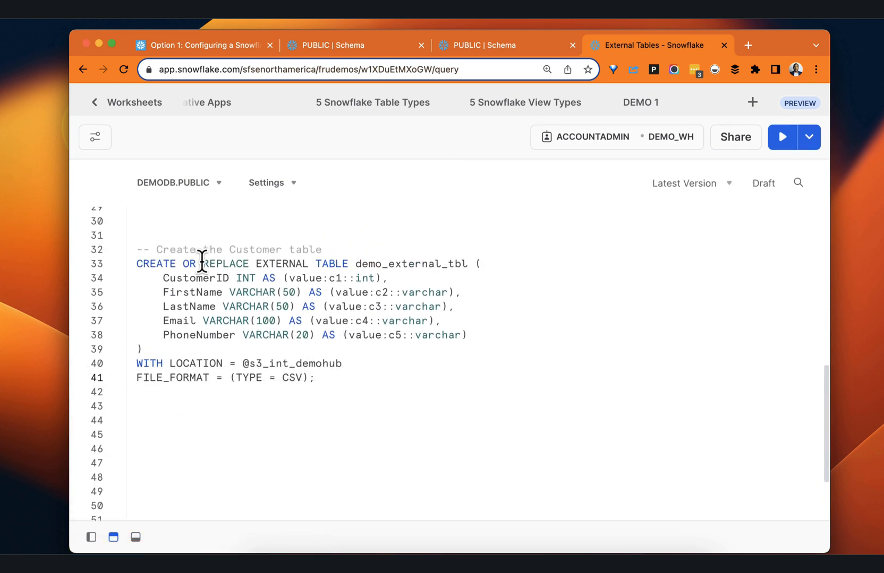
pyautogui.moveTo(203, 264); pyautogui.dragTo(310, 264)
pyautogui.click(280, 264)
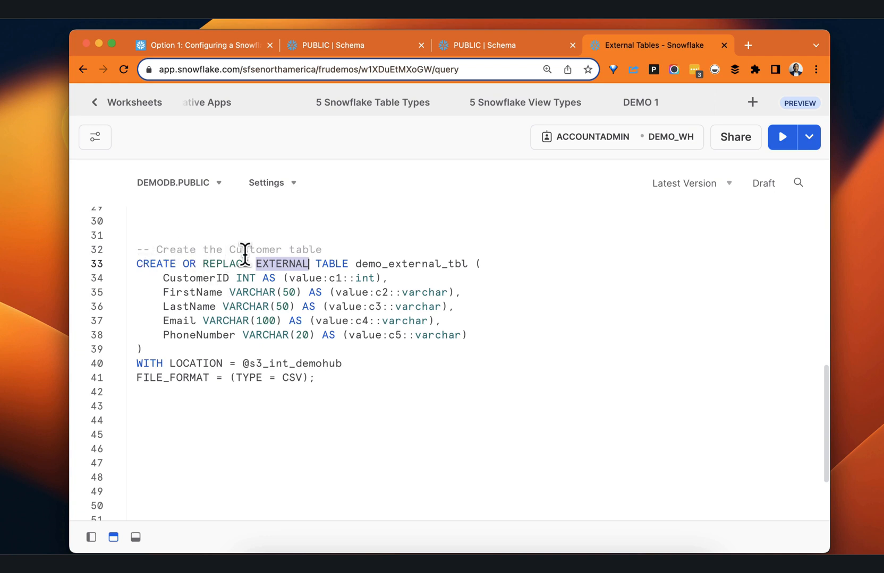
pyautogui.click(407, 268)
pyautogui.moveTo(159, 277); pyautogui.dragTo(479, 341)
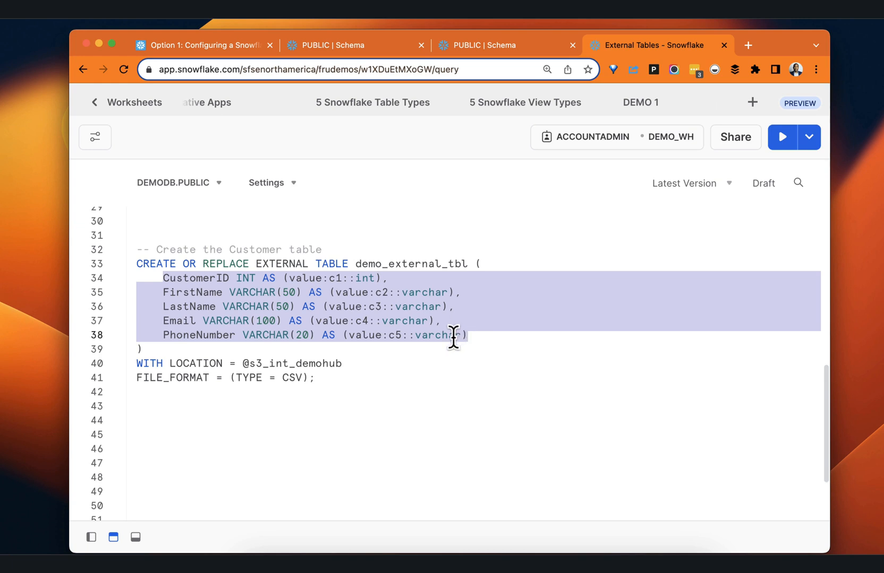
pyautogui.click(455, 335)
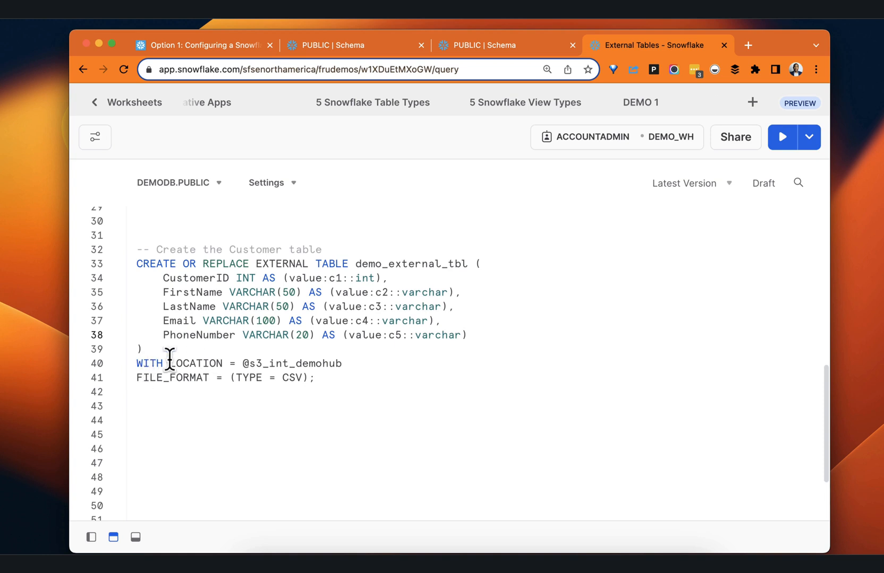
pyautogui.click(135, 363)
pyautogui.moveTo(135, 363); pyautogui.dragTo(242, 363)
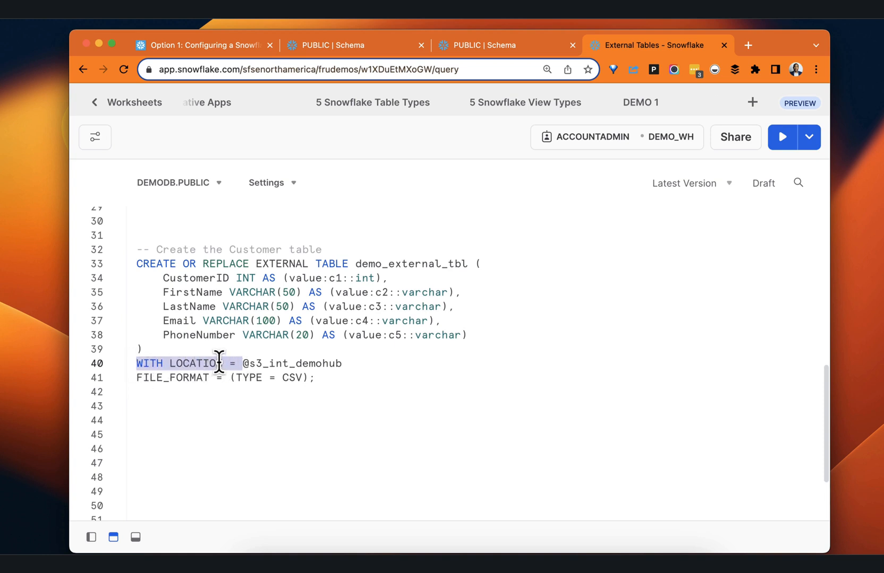
pyautogui.click(218, 363)
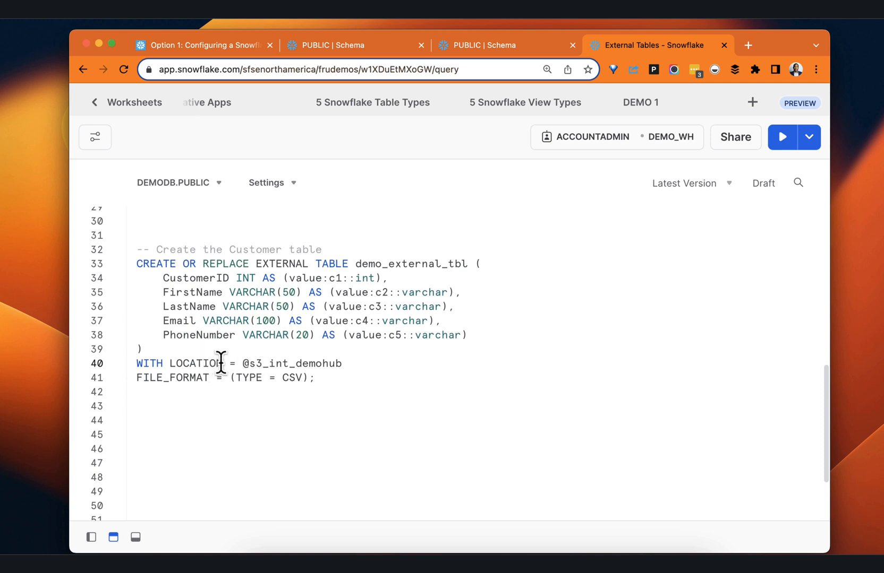
pyautogui.doubleClick(213, 363)
pyautogui.moveTo(244, 366); pyautogui.dragTo(352, 366)
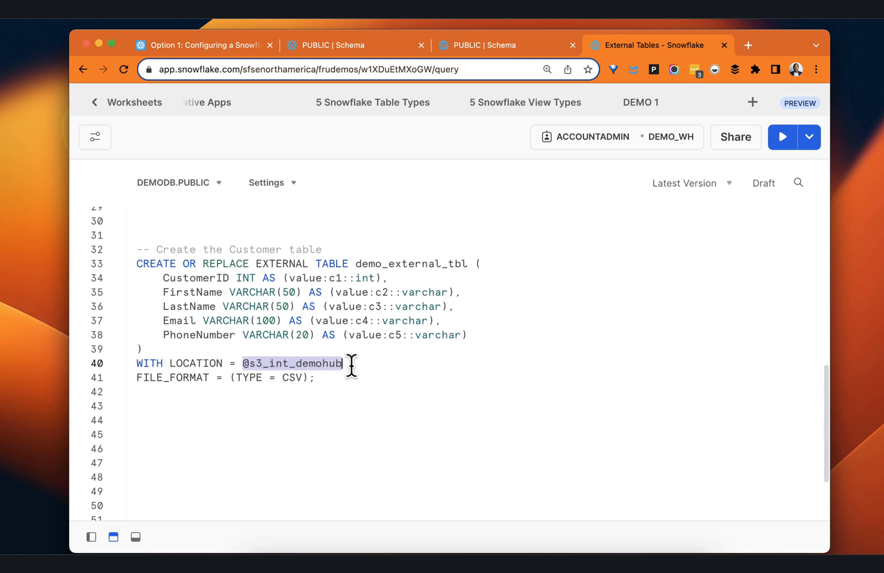
# - Copy the stage name s3_demohub_stg from the CREATE STAGE statement and use it as the external table's location on line 40
pyautogui.scroll(10, 353, 361)
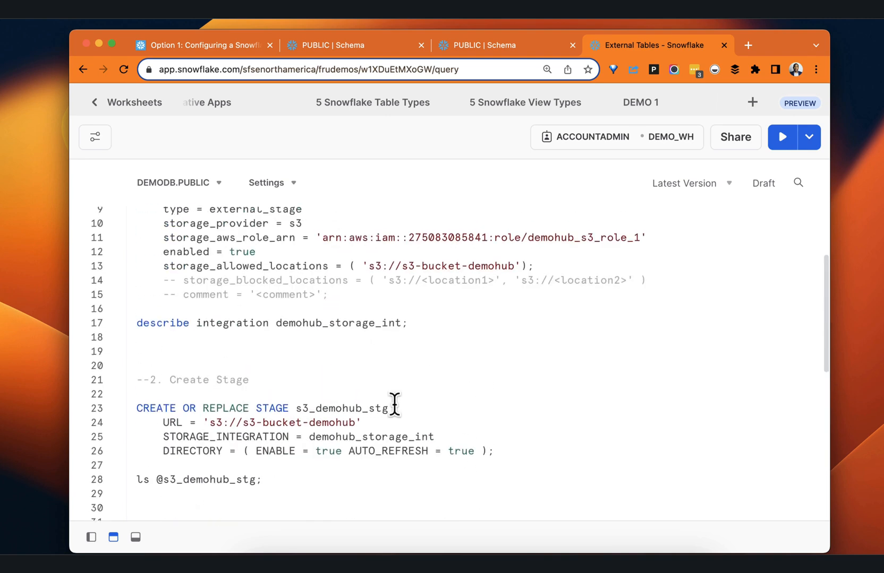
pyautogui.moveTo(394, 405); pyautogui.dragTo(297, 406)
pyautogui.press('super+c')
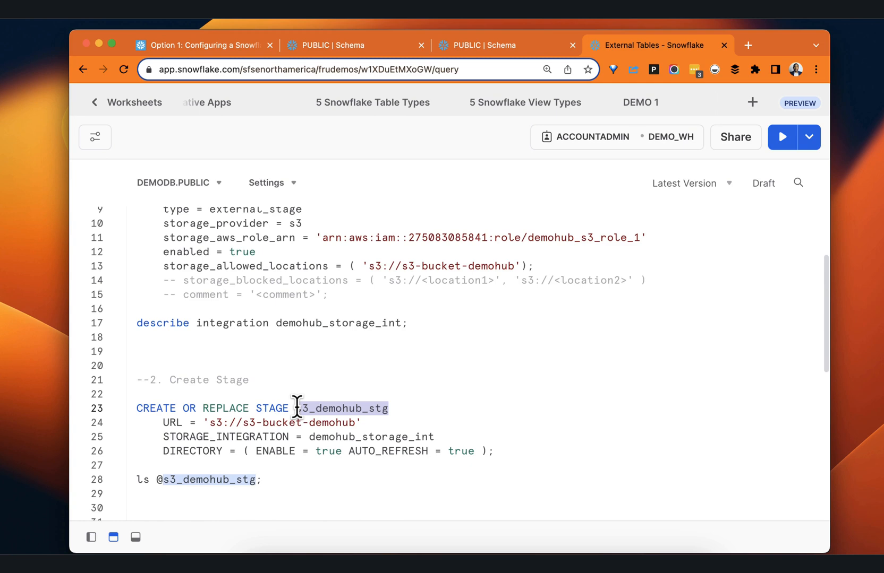
pyautogui.scroll(-10, 406, 388)
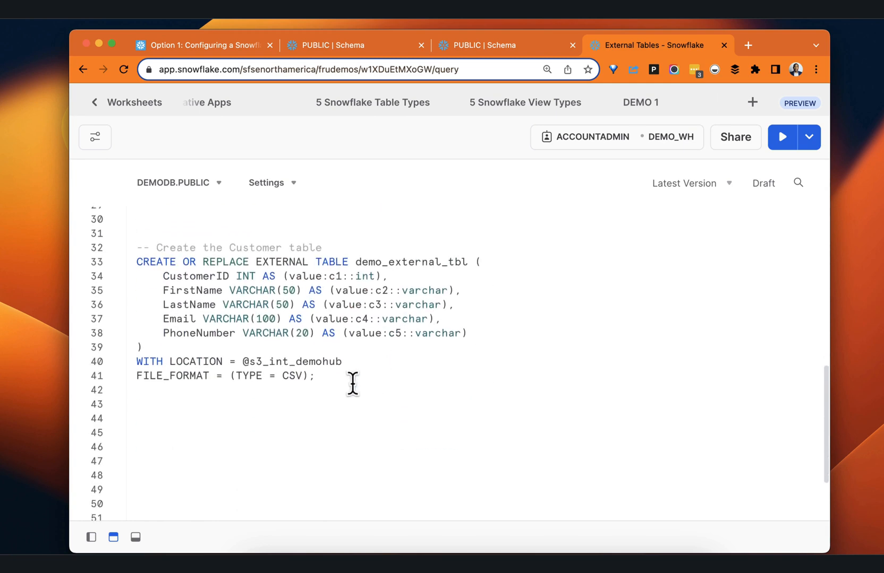
pyautogui.moveTo(342, 362); pyautogui.dragTo(253, 361)
pyautogui.press('super+v')
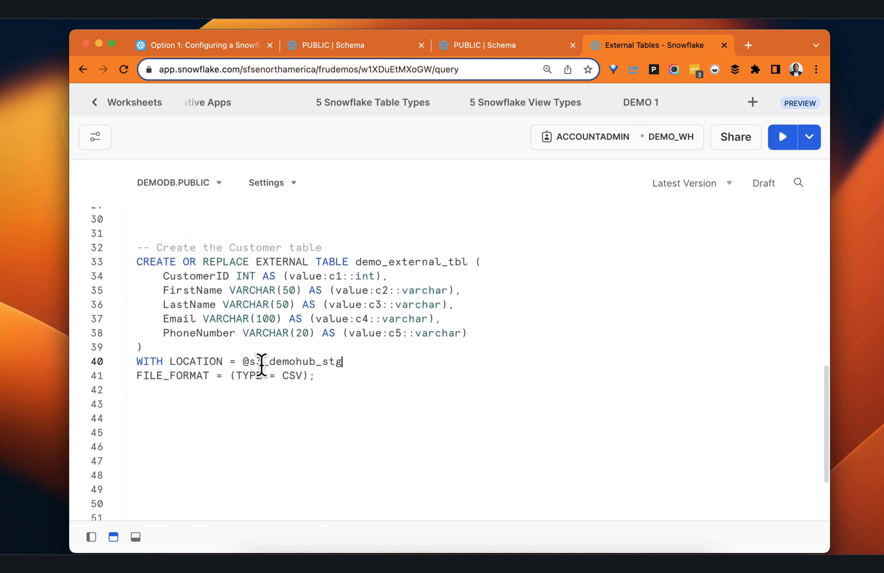
# - Run only the CREATE OR REPLACE EXTERNAL TABLE demo_external_tbl statement on lines 33 to 41
pyautogui.scroll(-1, 298, 361)
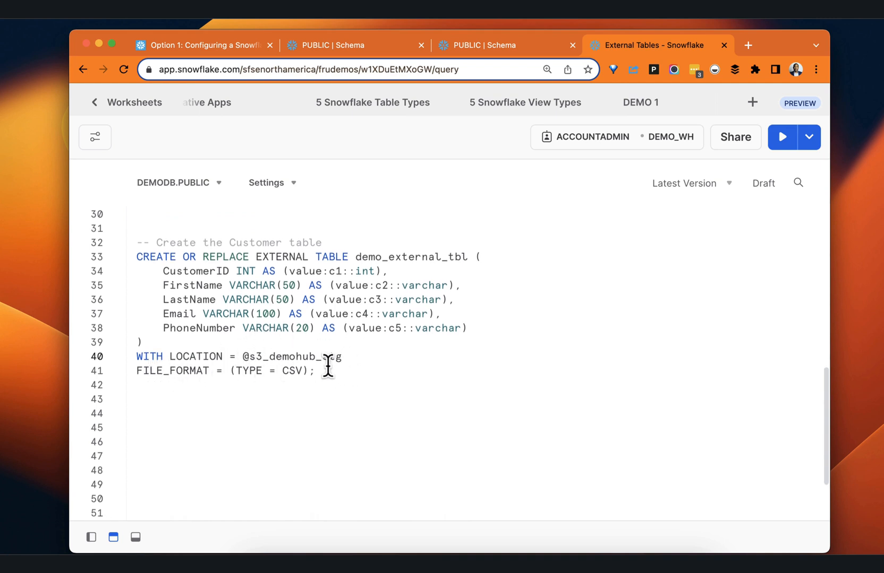
pyautogui.moveTo(343, 372); pyautogui.dragTo(122, 256)
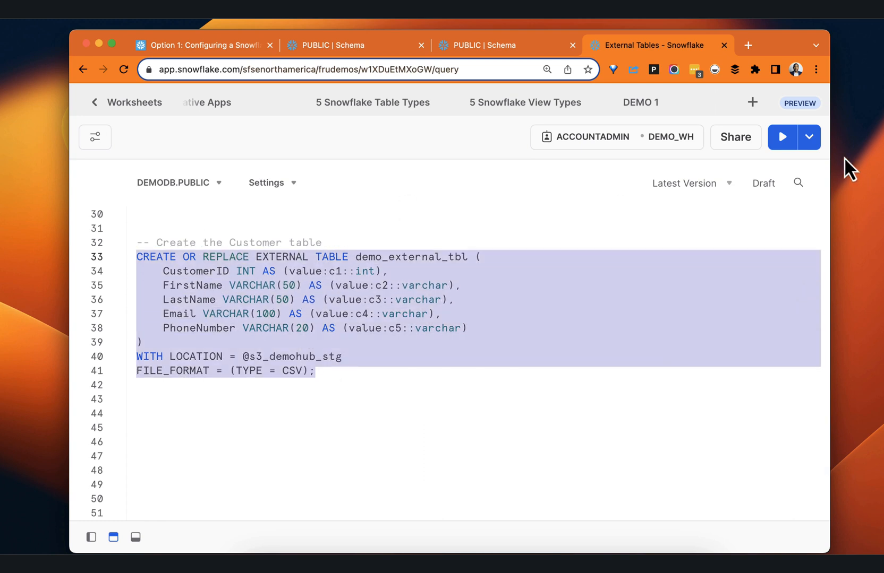
pyautogui.click(781, 138)
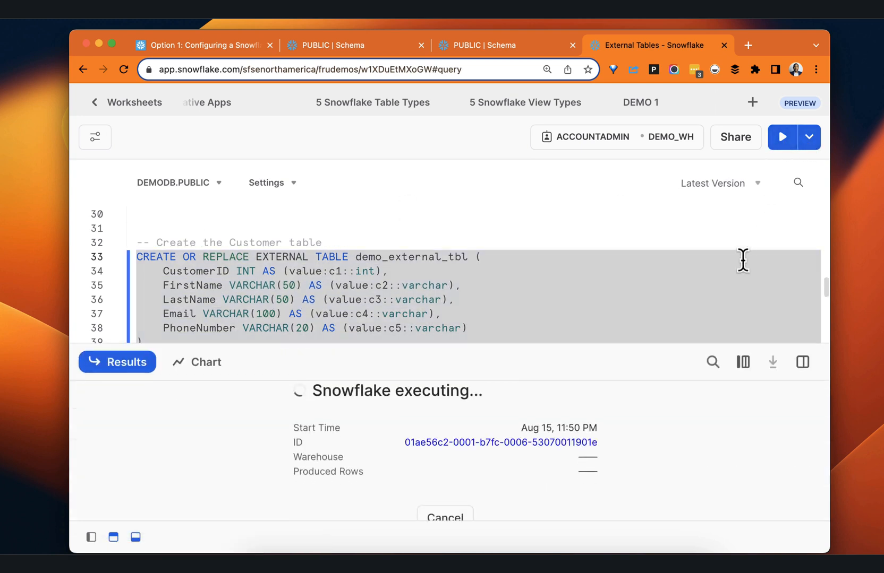
pyautogui.scroll(-4, 511, 277)
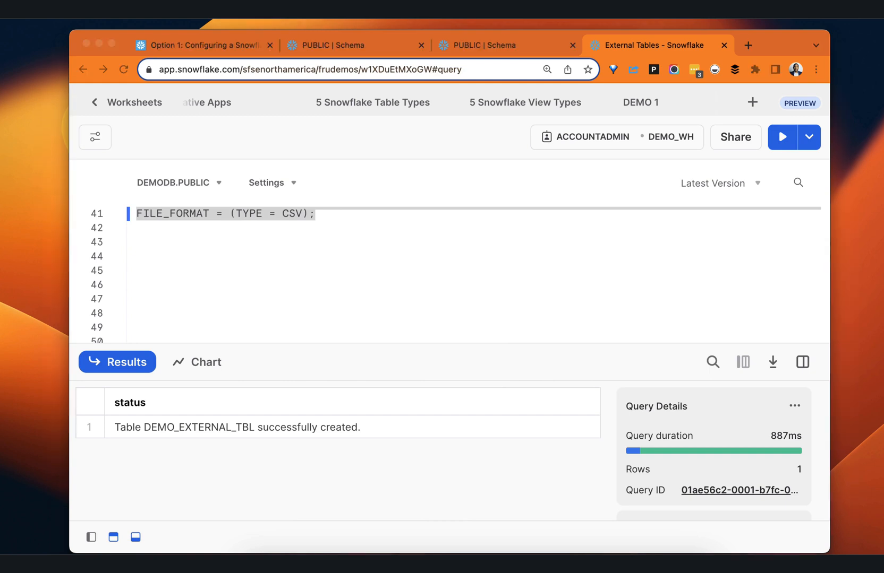
pyautogui.scroll(3, 477, 338)
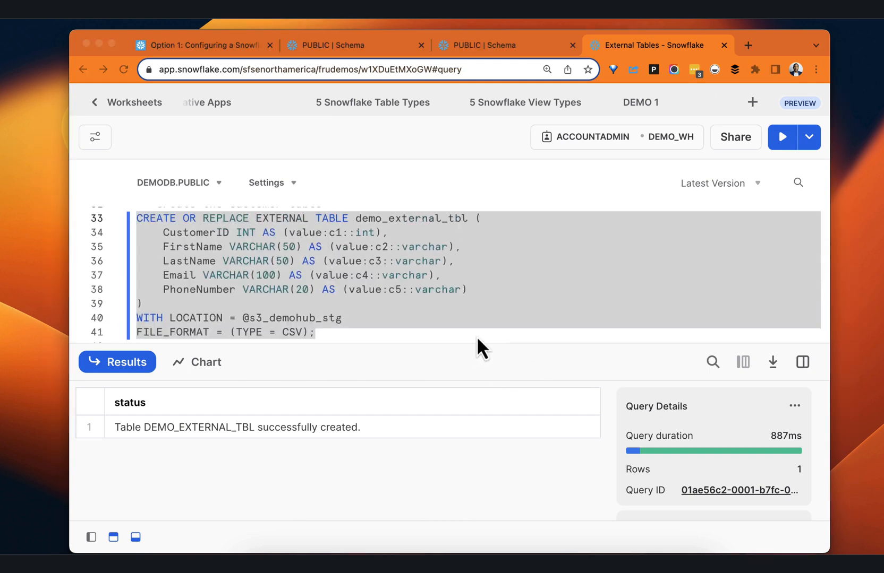
# - Write select * from demo_external_tbl; on line 43 and run only that query
pyautogui.scroll(-2, 403, 306)
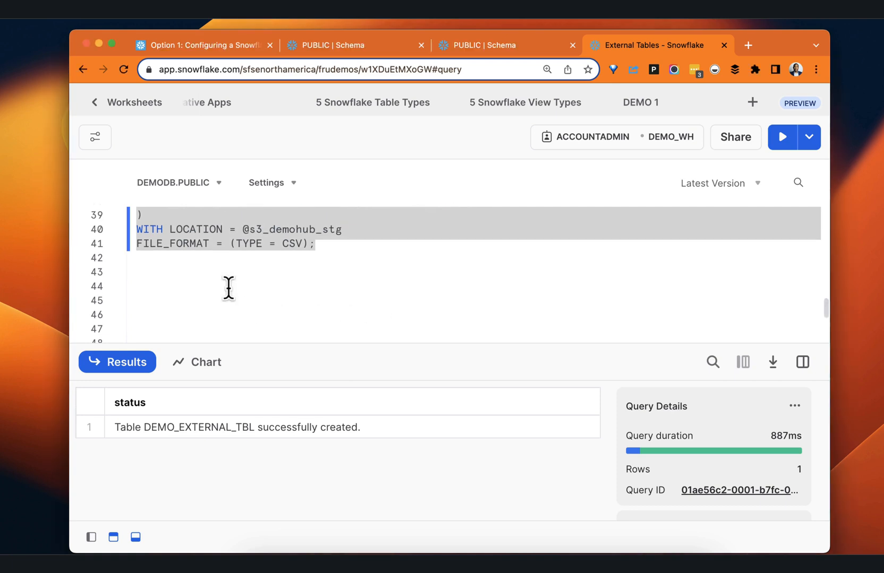
pyautogui.click(208, 269)
pyautogui.write('select * from demo_external_tbl;')
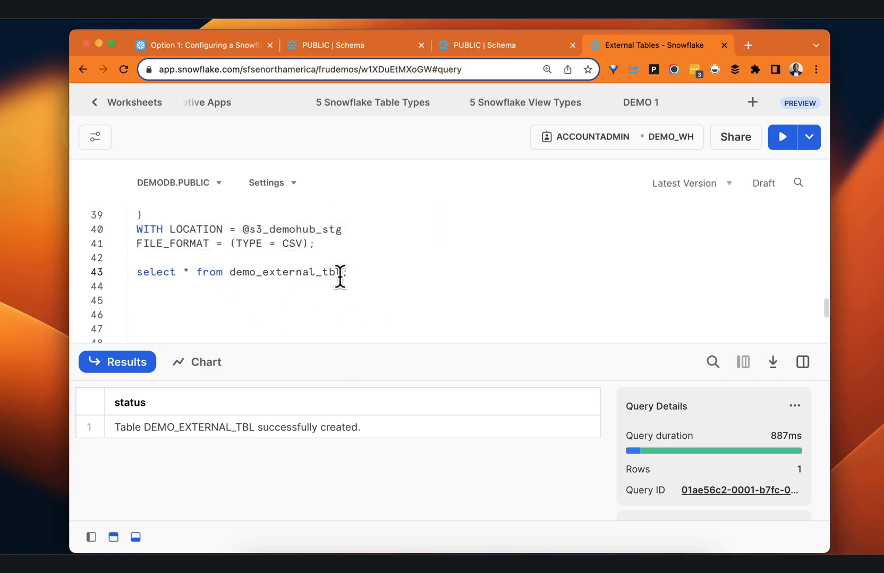
pyautogui.moveTo(380, 273); pyautogui.dragTo(105, 272)
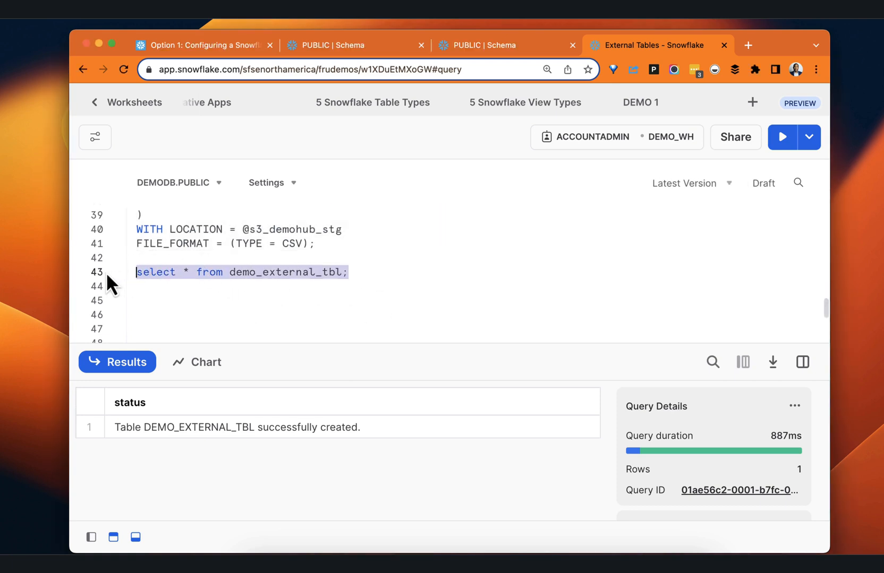
pyautogui.click(782, 139)
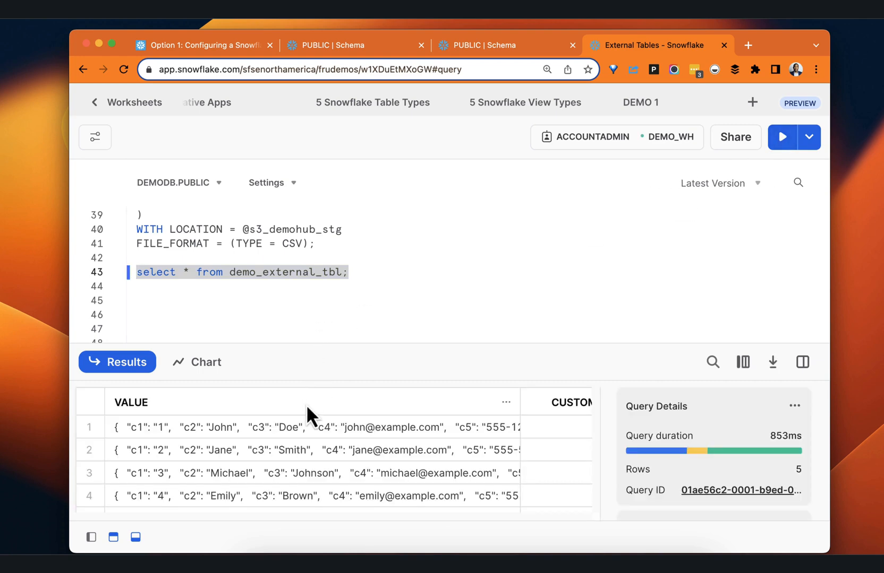
# - Examine the records in the VALUE column of the query results and the parsed customer columns beside it
pyautogui.moveTo(298, 428); pyautogui.dragTo(282, 494)
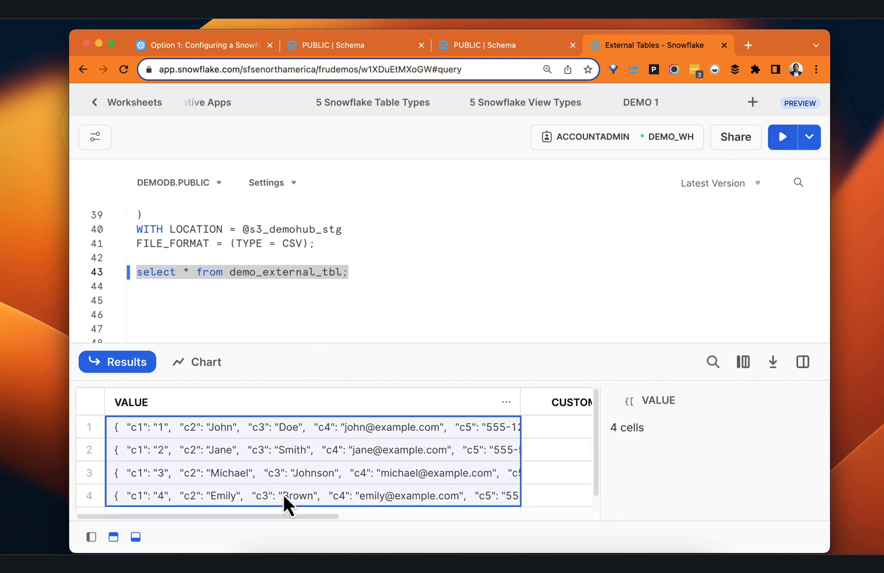
pyautogui.click(743, 362)
pyautogui.click(479, 368)
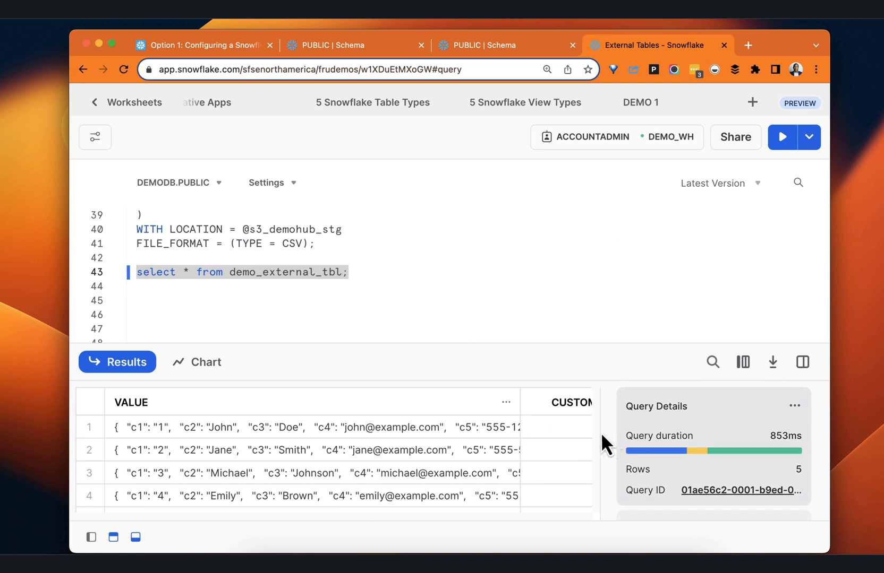
pyautogui.moveTo(308, 516); pyautogui.dragTo(407, 515)
pyautogui.moveTo(354, 511); pyautogui.dragTo(407, 522)
# - Compare the table's column expressions, such as value:c1::int for CustomerID, with the result columns through PHONENUMBER
pyautogui.scroll(1, 258, 252)
pyautogui.scroll(2, 257, 251)
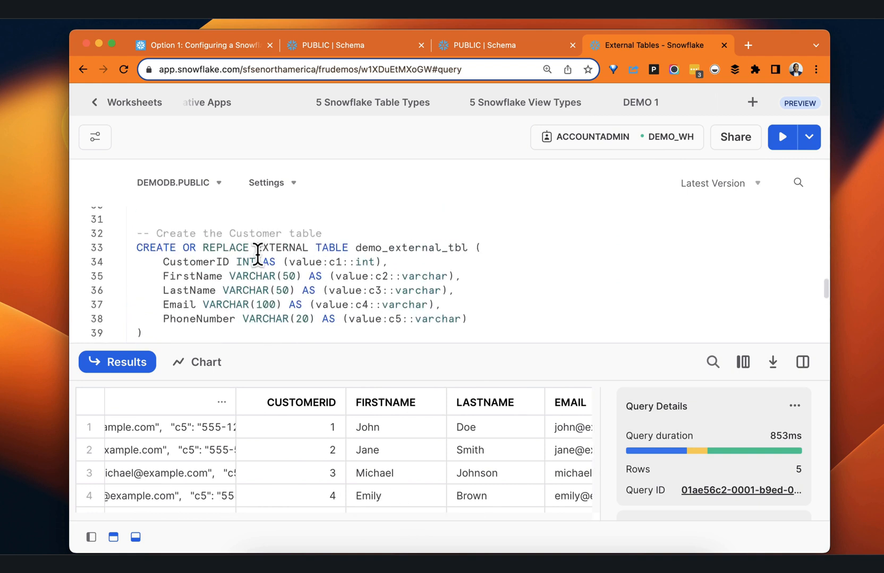
pyautogui.moveTo(276, 266); pyautogui.dragTo(386, 266)
pyautogui.scroll(-1, 385, 325)
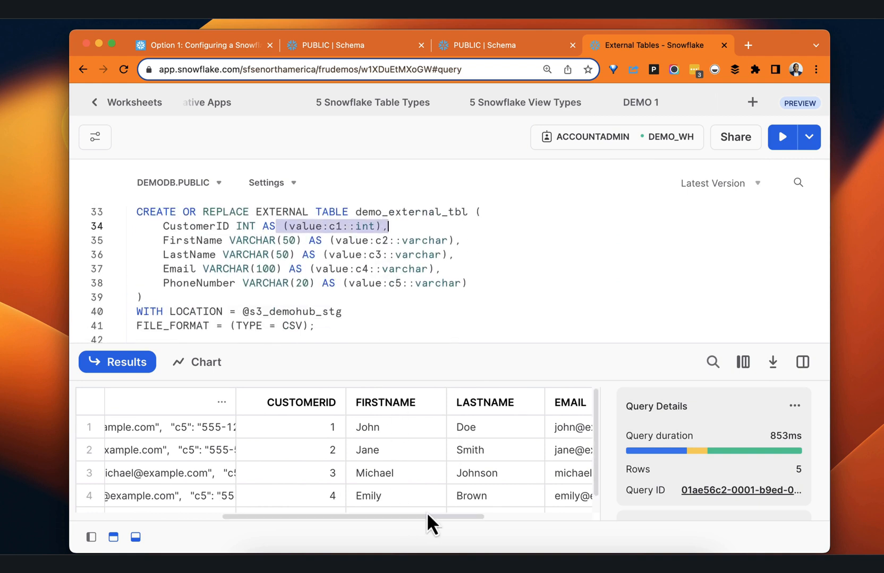
pyautogui.moveTo(428, 516); pyautogui.dragTo(549, 517)
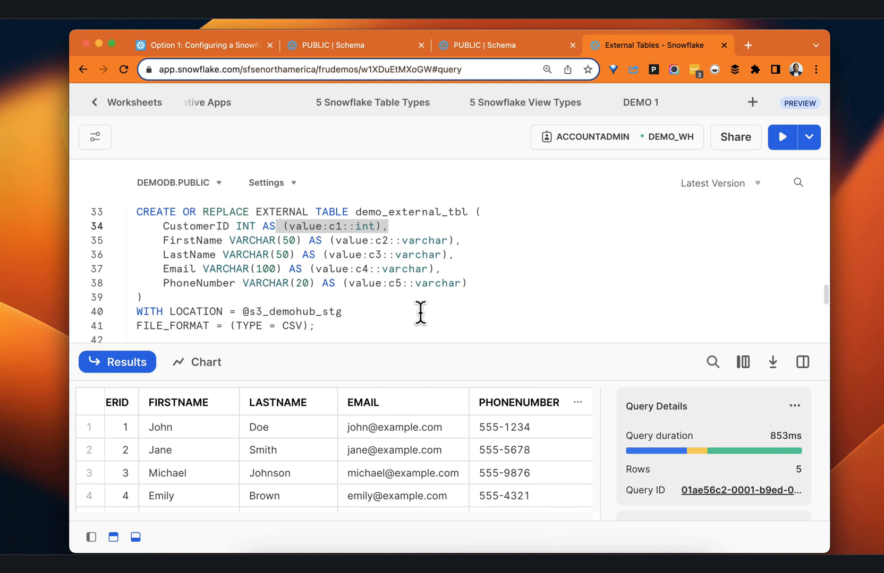
pyautogui.scroll(-1, 426, 312)
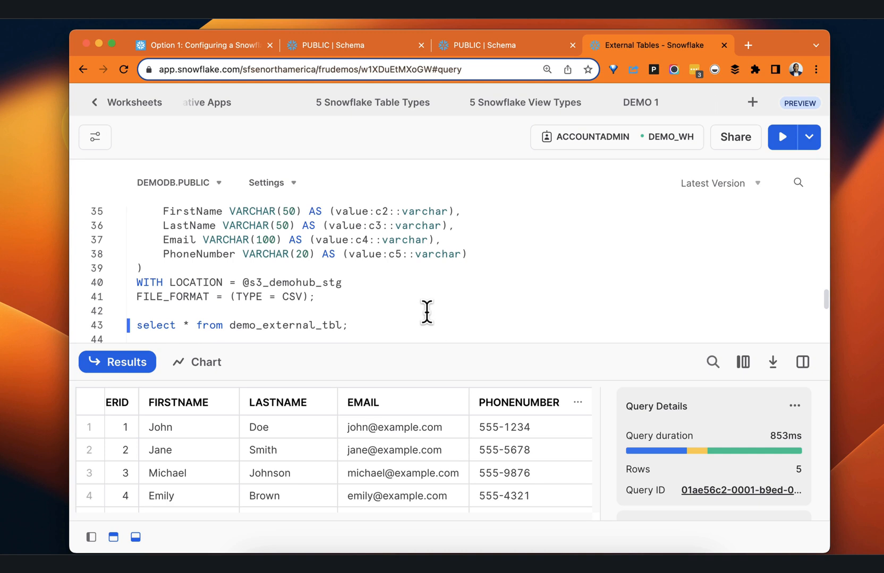
pyautogui.scroll(-3, 419, 308)
pyautogui.scroll(4, 393, 303)
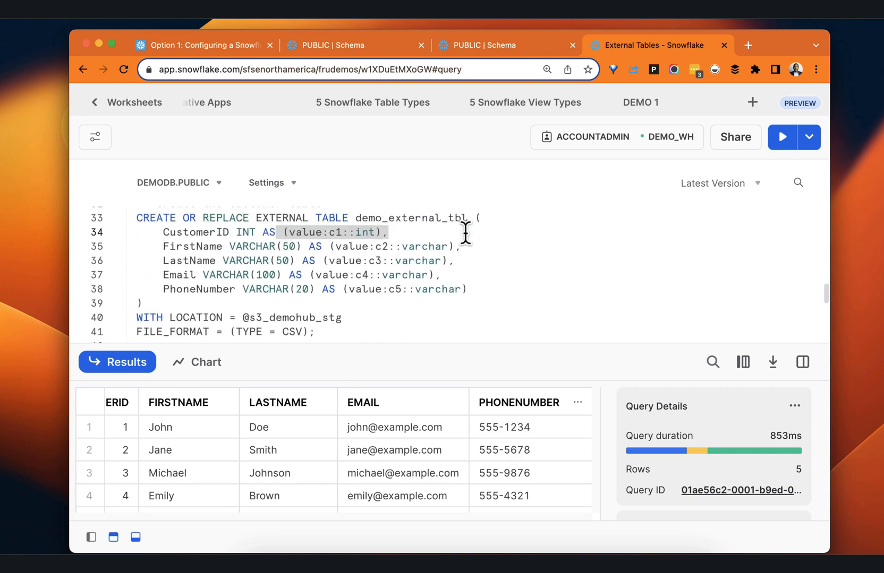
# - List the stages in DEMODB's PUBLIC schema and check the stage name in the External Tables worksheet's CREATE STAGE statement
pyautogui.click(338, 48)
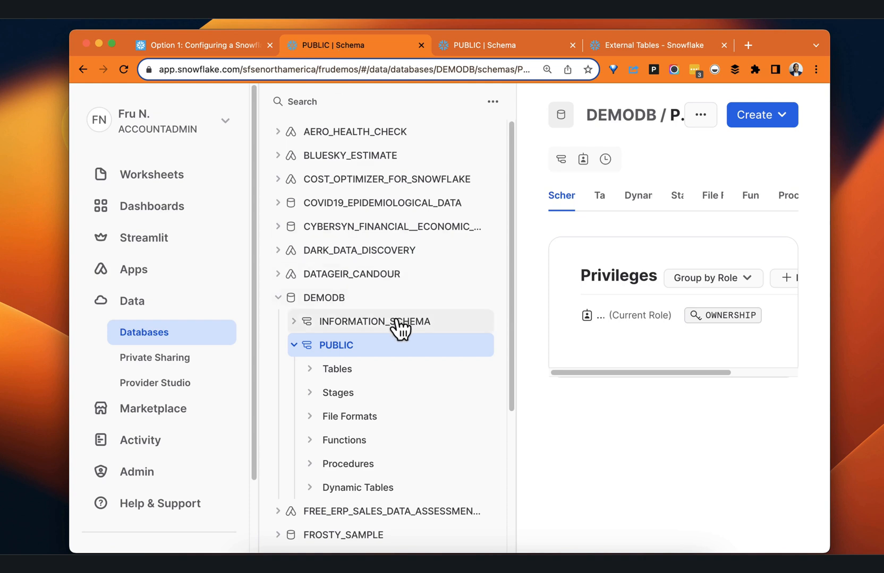
pyautogui.click(316, 394)
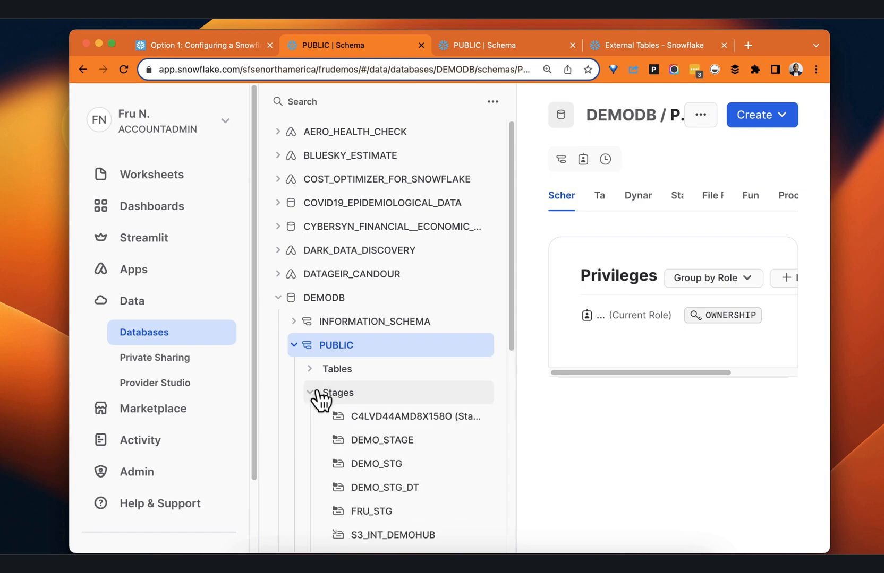
pyautogui.scroll(-4, 361, 403)
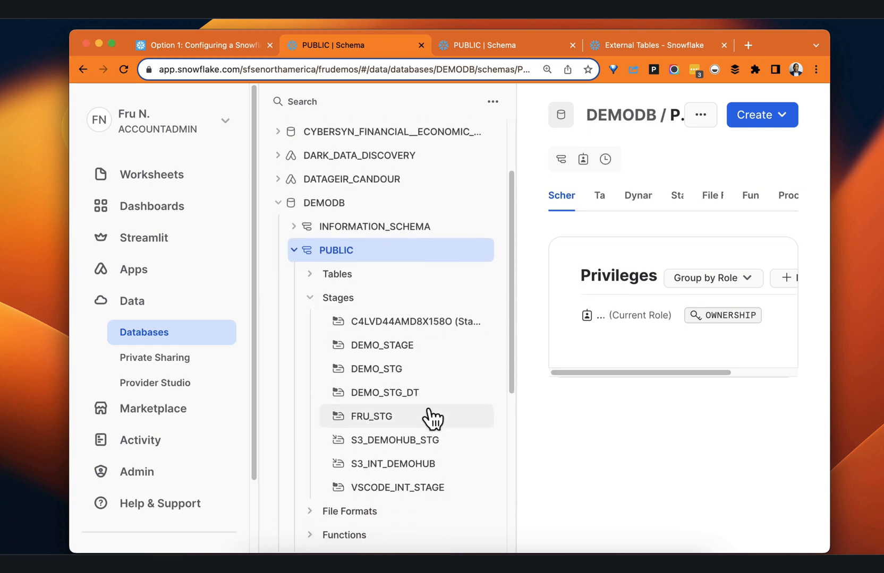
pyautogui.click(490, 46)
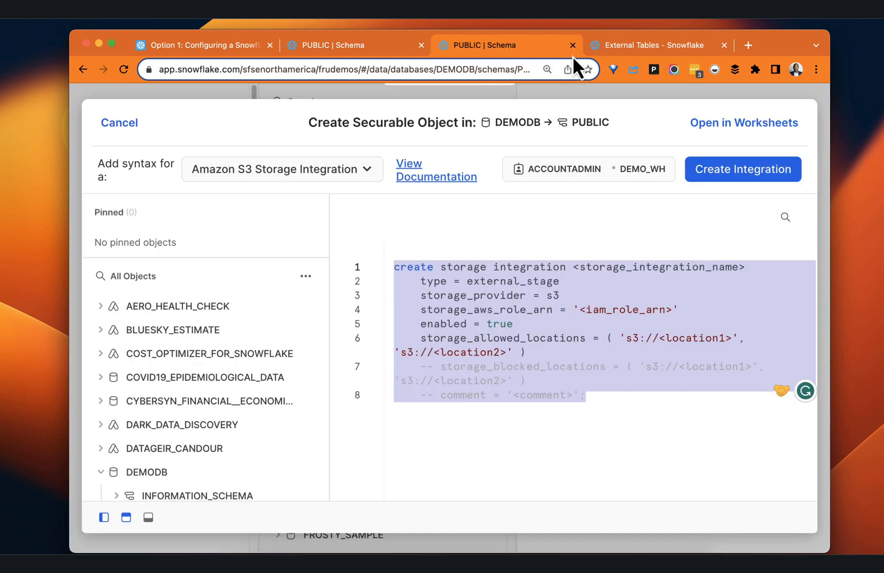
pyautogui.click(618, 47)
pyautogui.scroll(7, 409, 250)
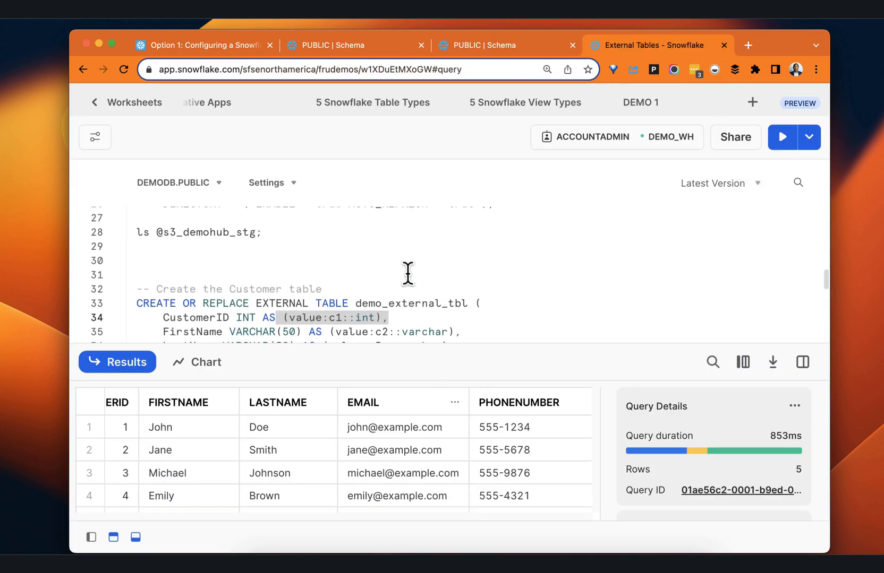
pyautogui.scroll(2, 408, 273)
pyautogui.moveTo(301, 227); pyautogui.dragTo(396, 225)
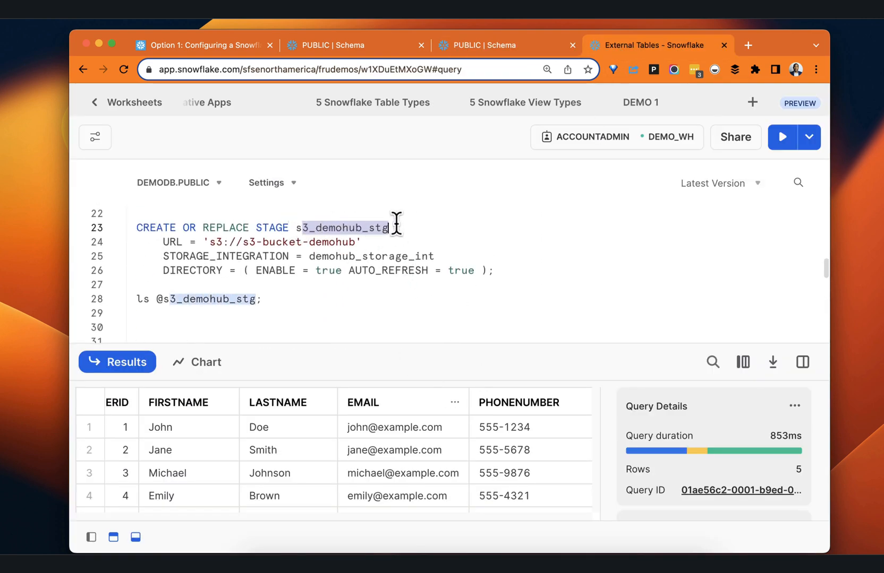
# - Open stage S3_DEMOHUB_STG in the database browser, widen its file list and show the actions available for data_0_0_0.csv.gz
pyautogui.click(341, 47)
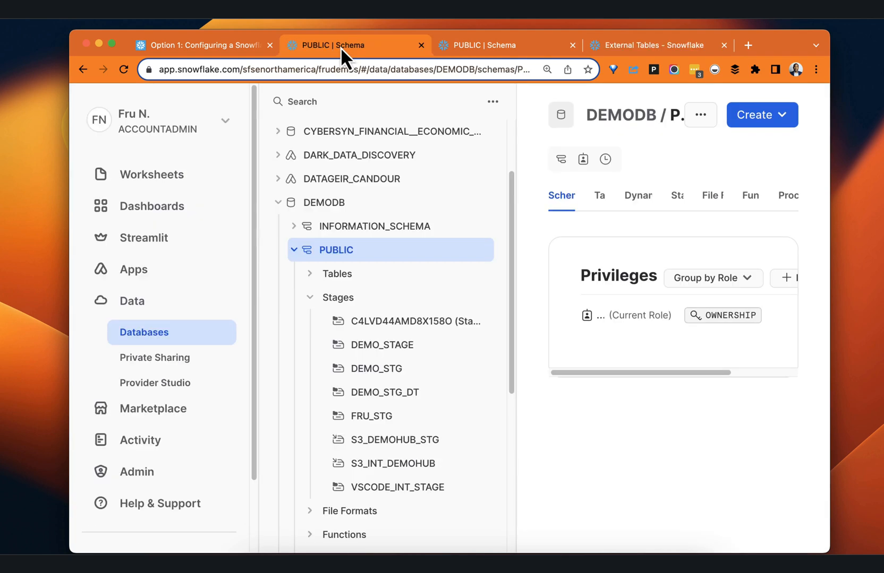
pyautogui.click(407, 442)
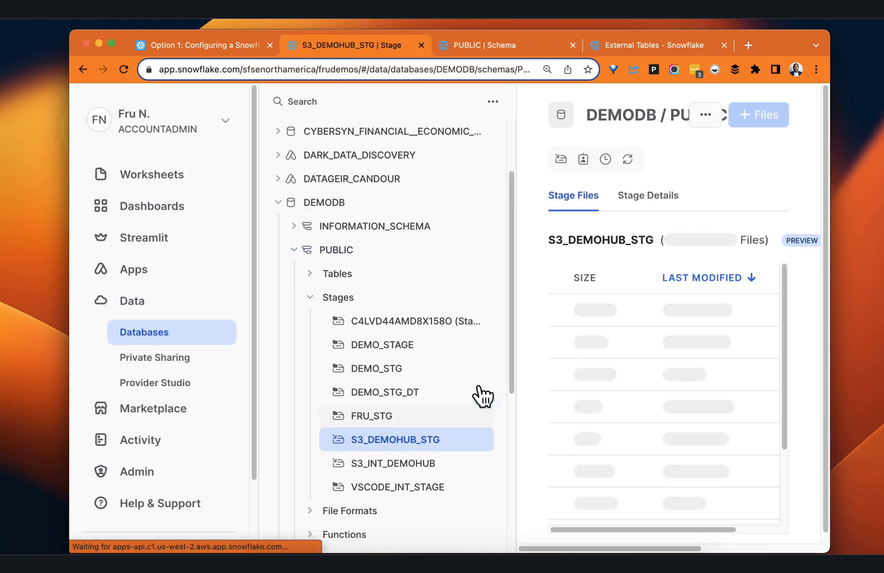
pyautogui.moveTo(516, 351); pyautogui.dragTo(372, 345)
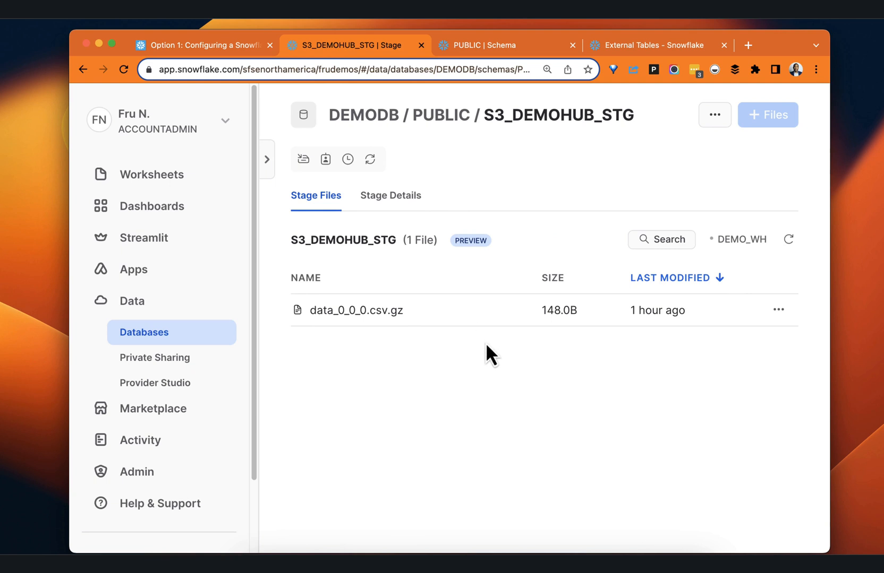
pyautogui.click(779, 310)
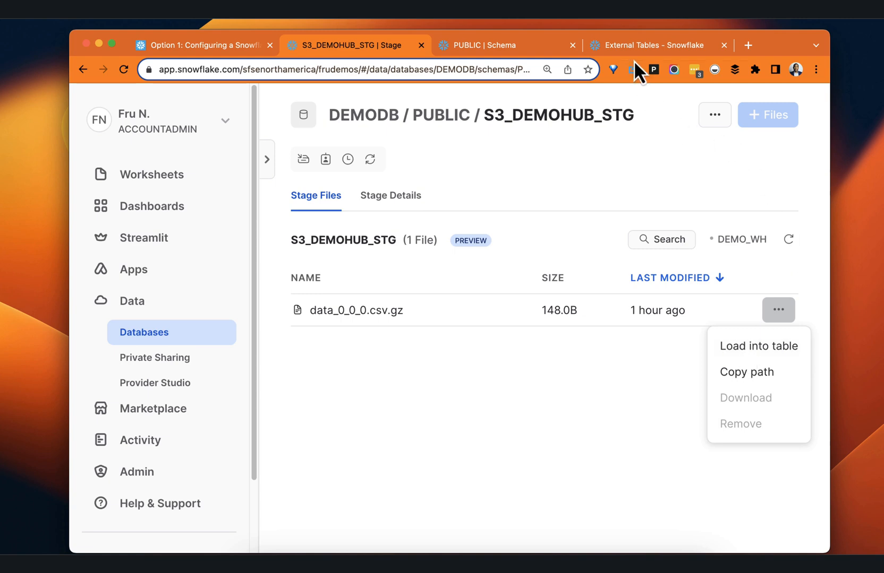
# - Return to the External Tables worksheet, hide the query results and review the storage integration and stage sections of the script
pyautogui.click(633, 45)
pyautogui.scroll(10, 450, 252)
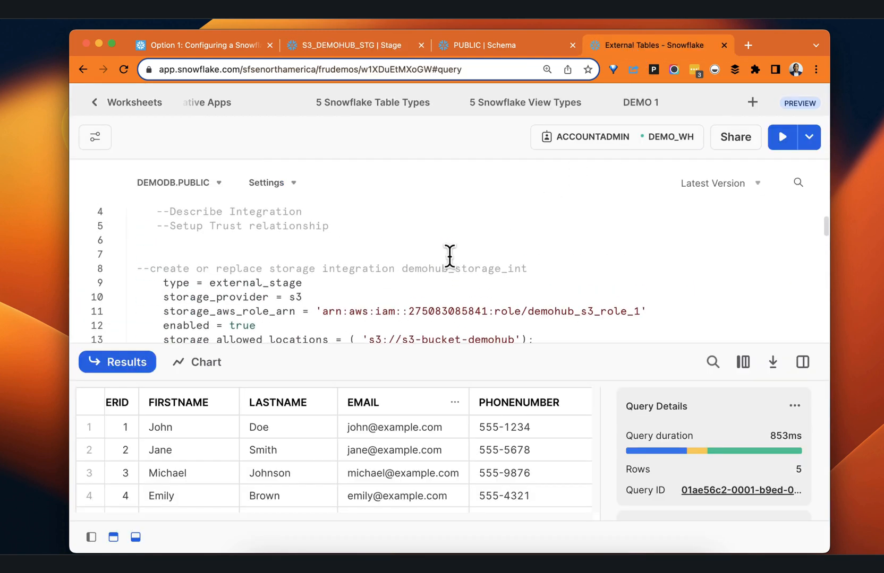
pyautogui.scroll(1, 450, 255)
pyautogui.moveTo(455, 349); pyautogui.dragTo(457, 438)
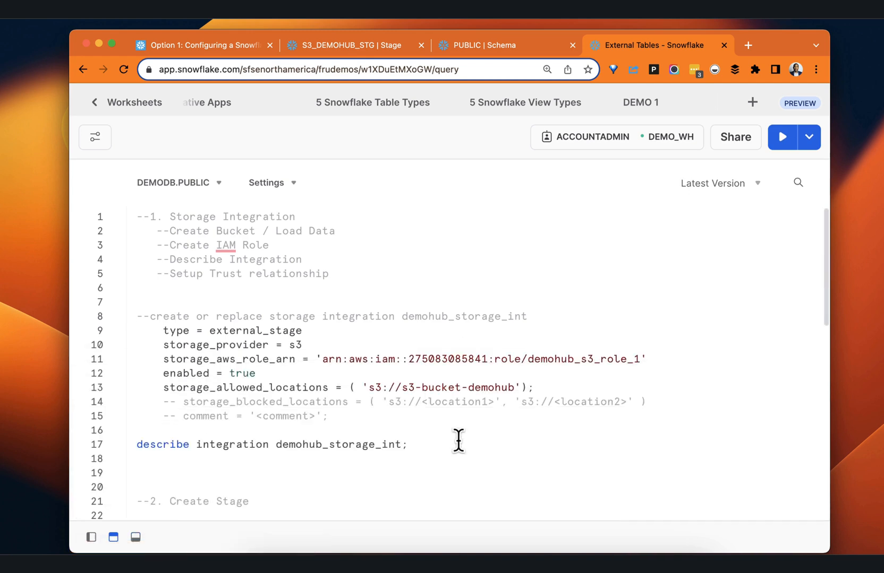
pyautogui.scroll(-4, 472, 353)
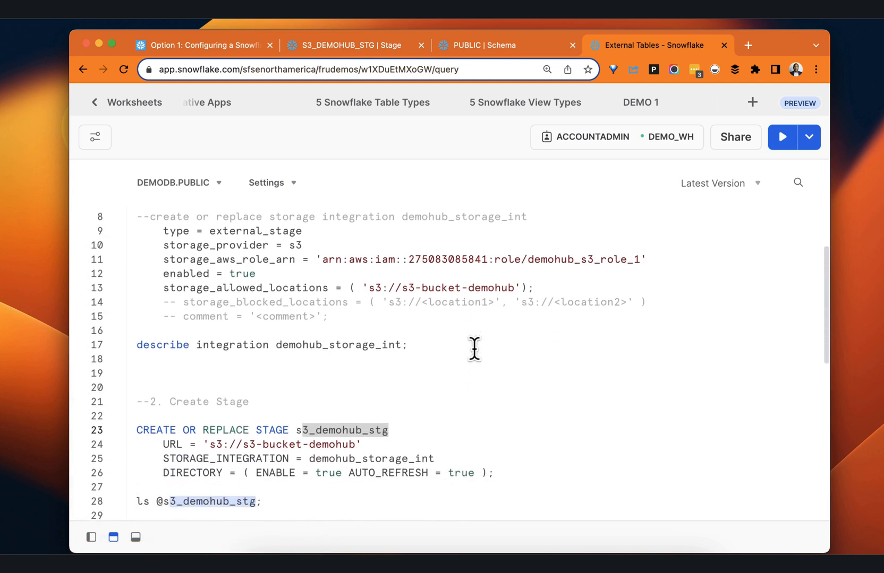
pyautogui.scroll(4, 494, 298)
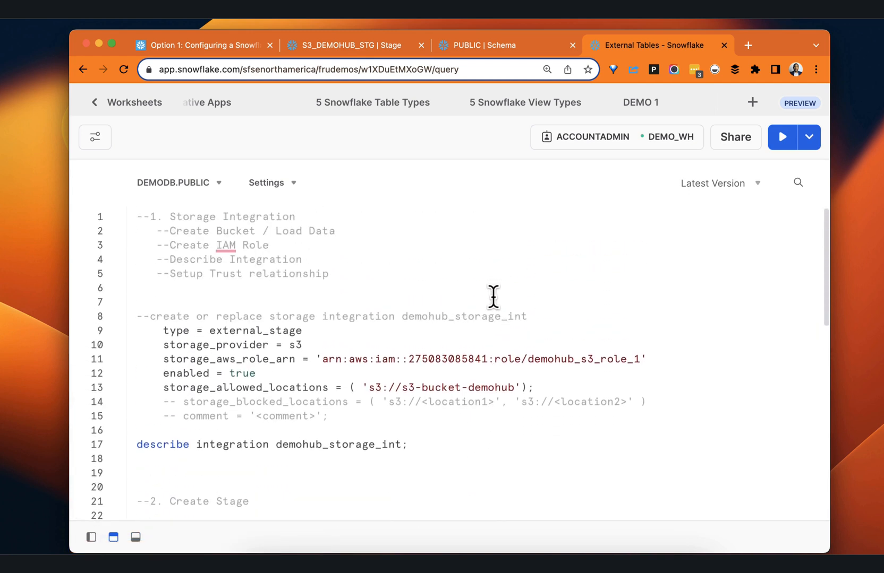